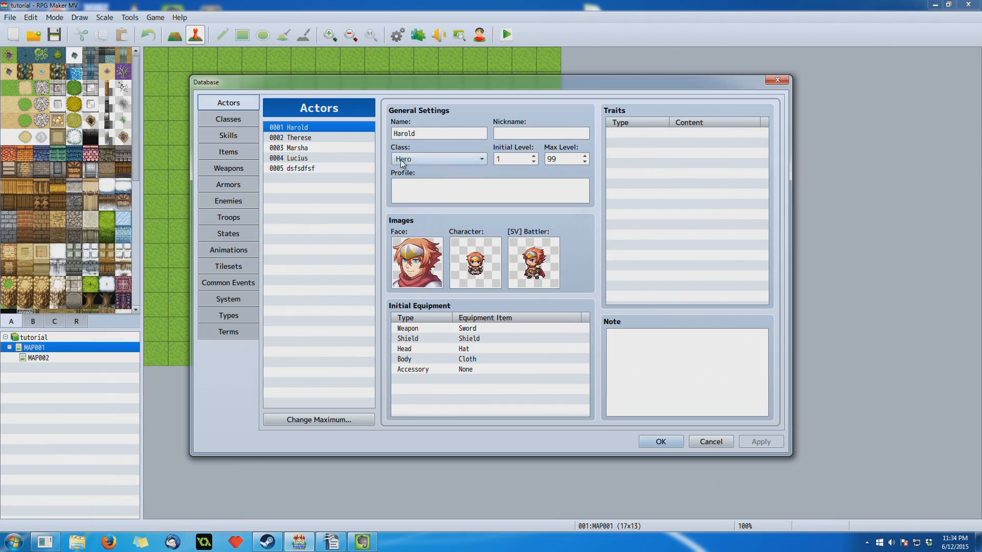
# - Look through the Classes, Skills, Items, Weapons and Armors data to compare which ones have traits, then return to the actors
pyautogui.click(234, 120)
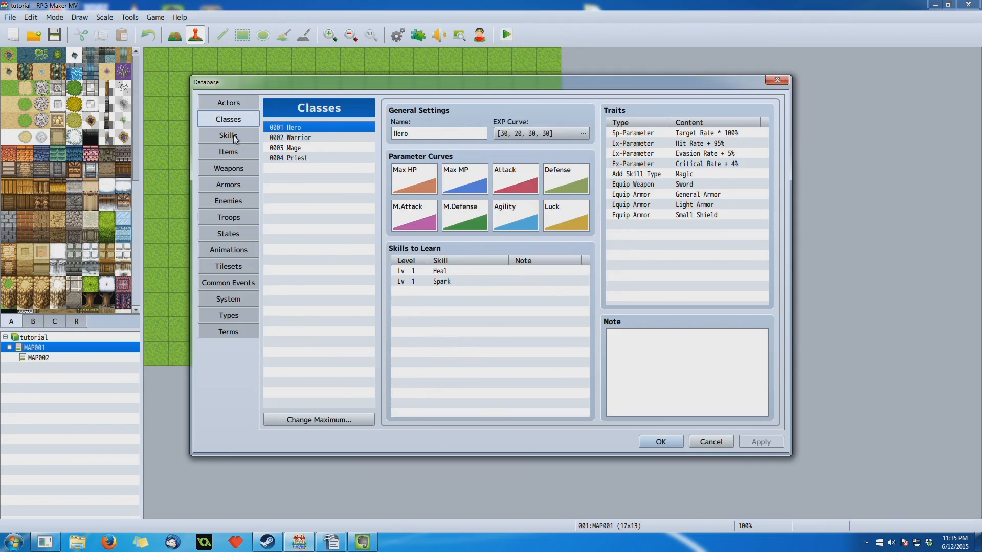
pyautogui.click(236, 138)
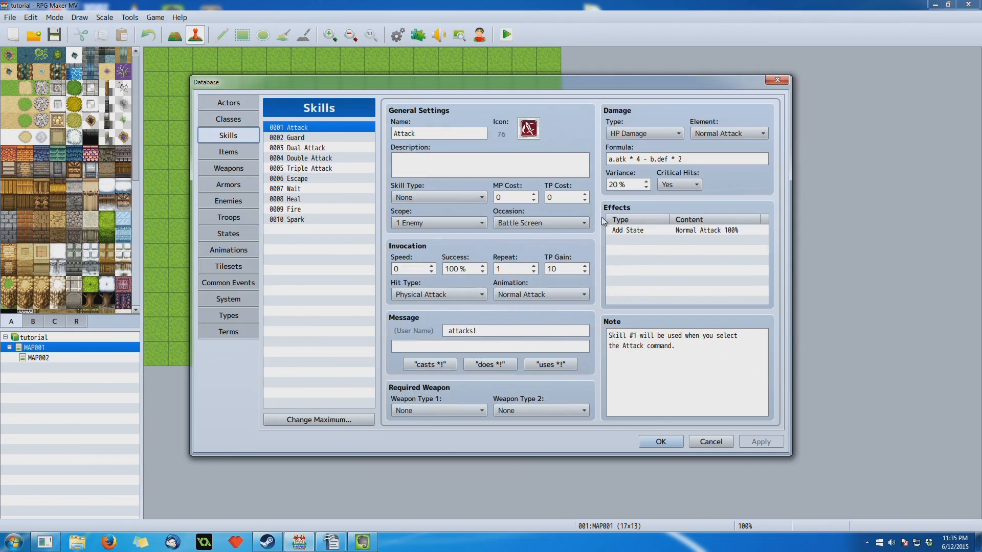
pyautogui.click(235, 151)
pyautogui.click(230, 167)
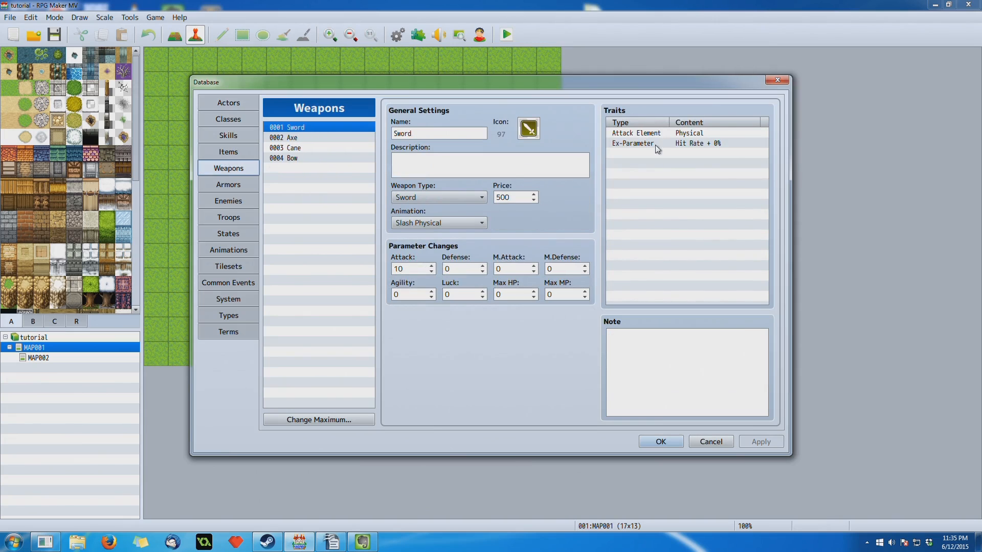
pyautogui.click(238, 183)
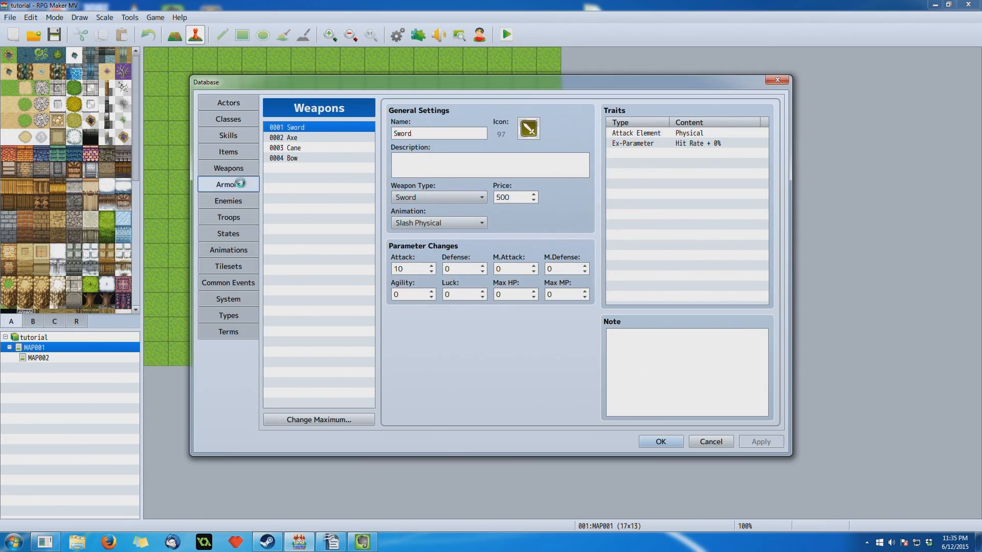
pyautogui.click(233, 122)
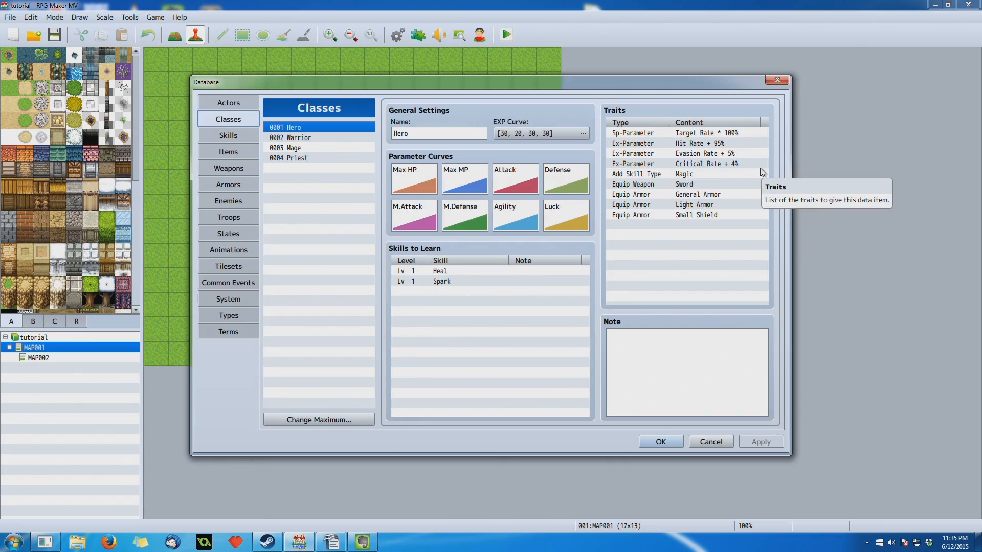
pyautogui.click(228, 103)
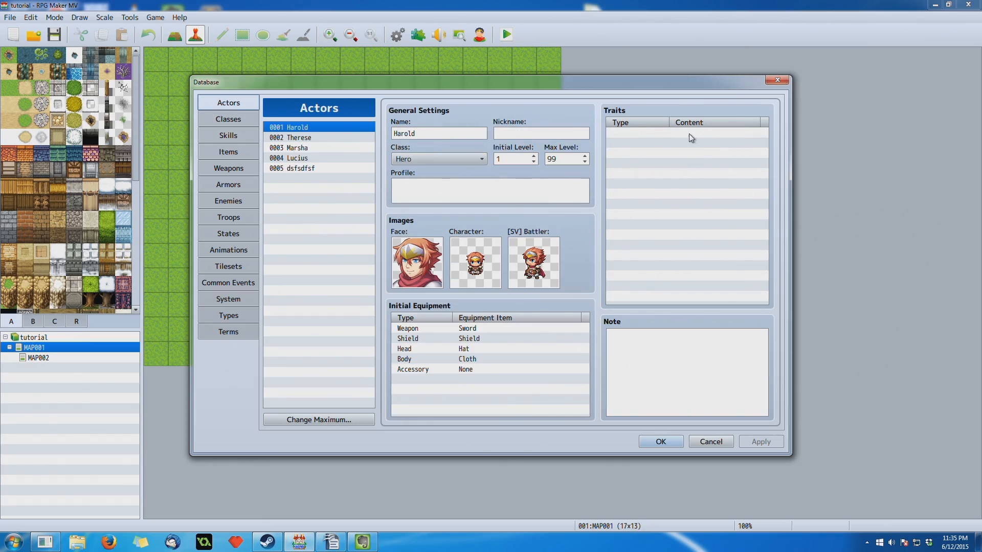
# - Start a new trait for the first actor and examine the Element Rate, Debuff Rate and State Rate options
pyautogui.doubleClick(689, 134)
pyautogui.moveTo(676, 118); pyautogui.dragTo(471, 121)
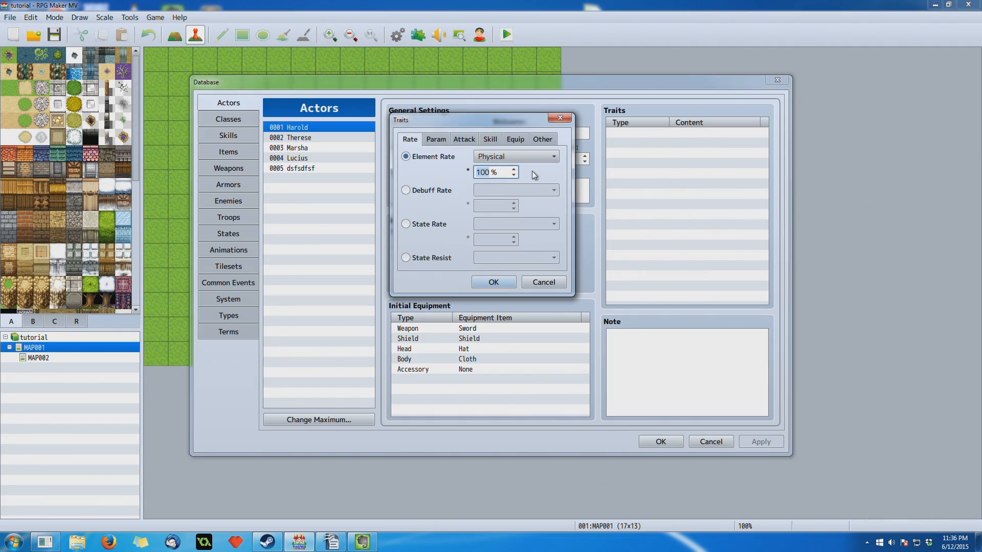
pyautogui.click(424, 191)
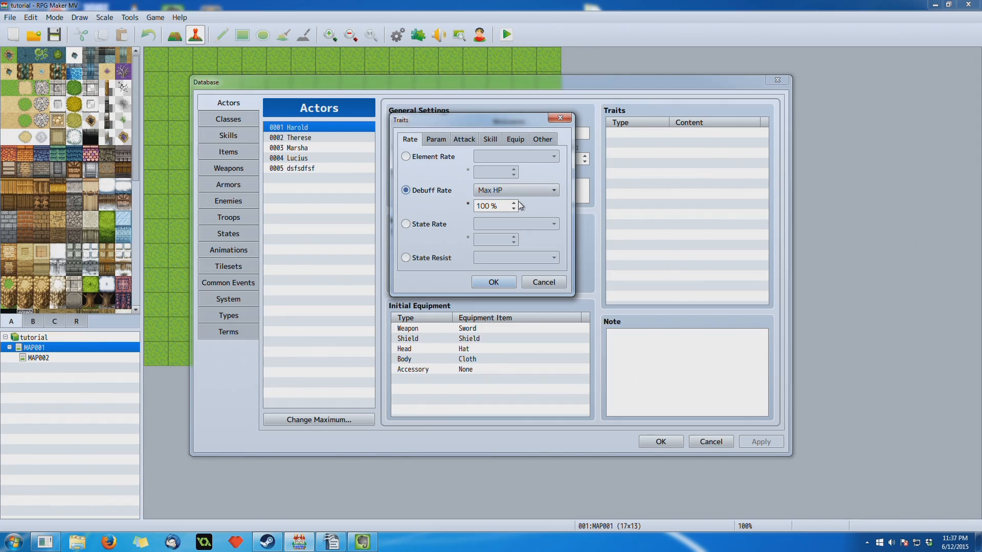
pyautogui.moveTo(520, 205)
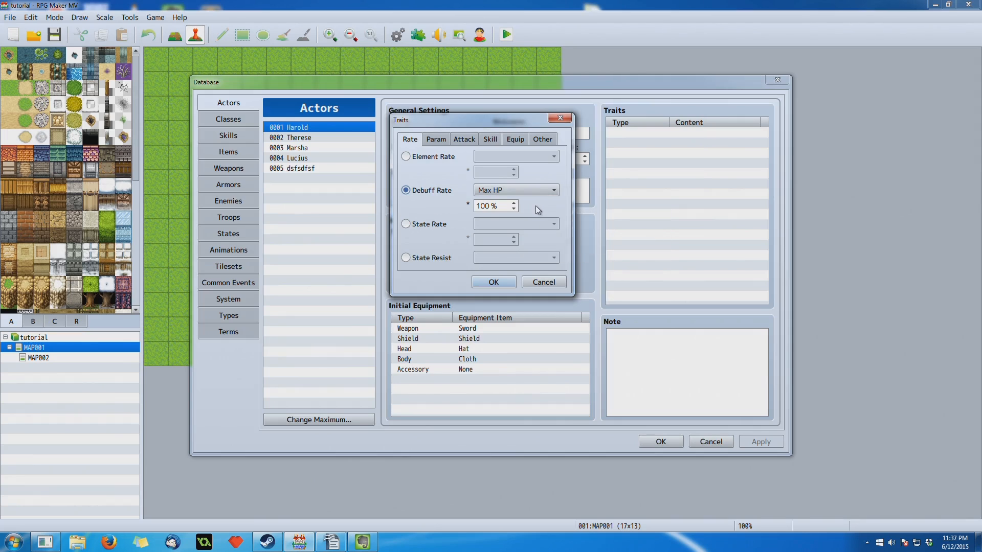
pyautogui.click(507, 195)
pyautogui.click(506, 195)
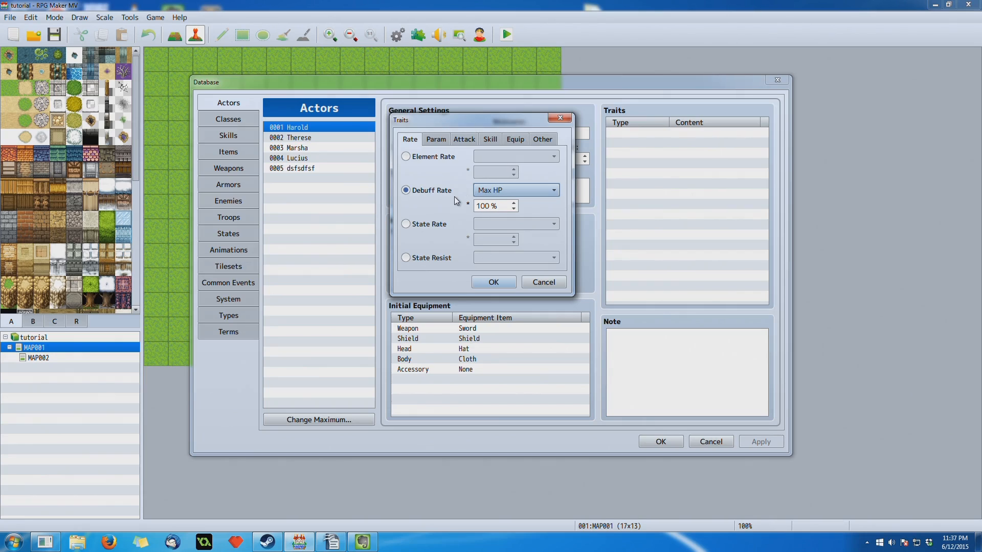
pyautogui.moveTo(457, 201)
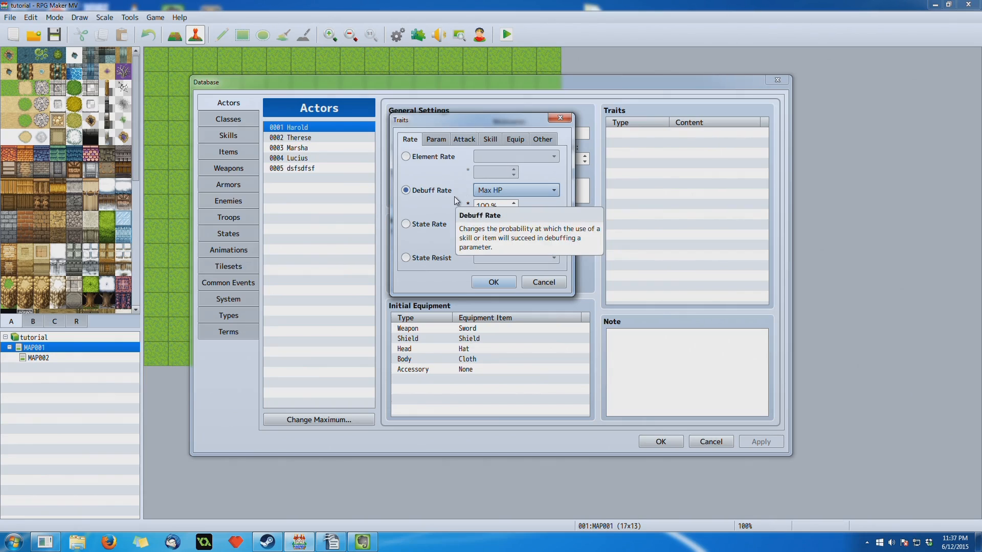
pyautogui.click(433, 228)
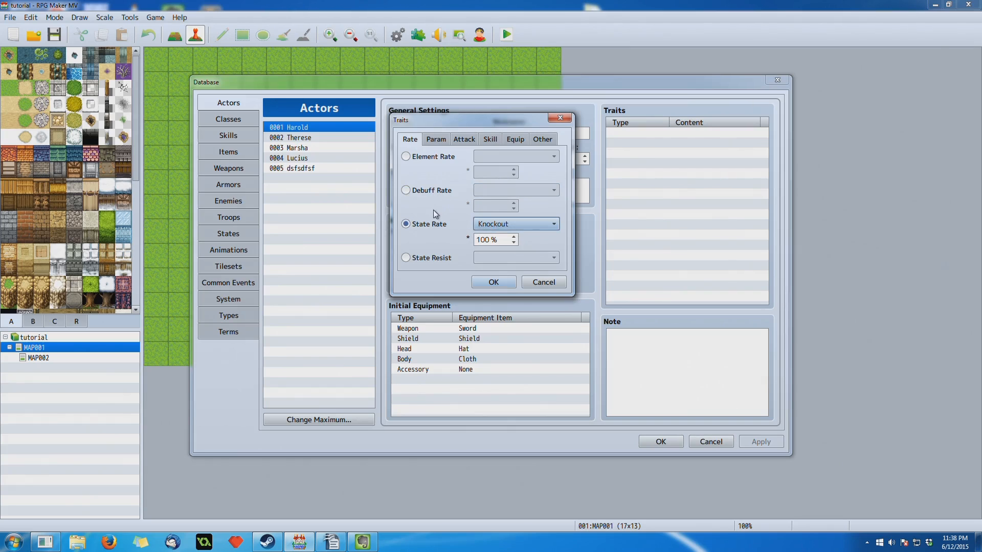
# - Switch the new trait to State Resist and choose Poison as the resisted state
pyautogui.moveTo(432, 228)
pyautogui.click(422, 259)
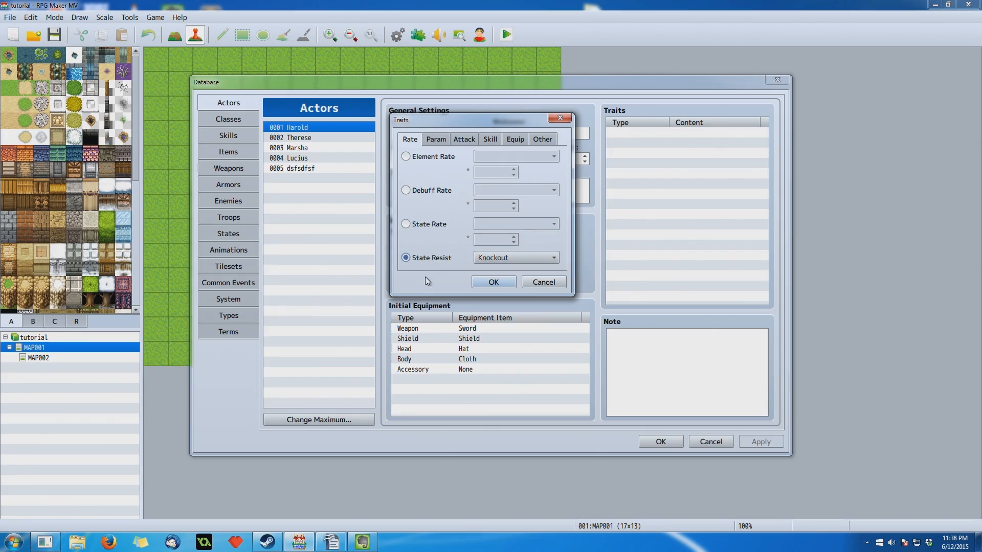
pyautogui.click(478, 259)
pyautogui.click(487, 259)
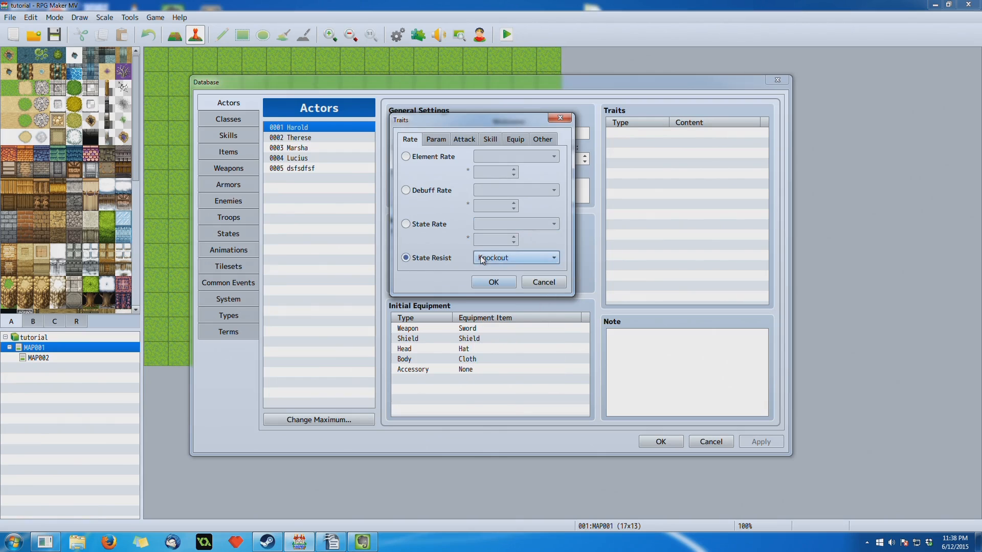
pyautogui.click(542, 257)
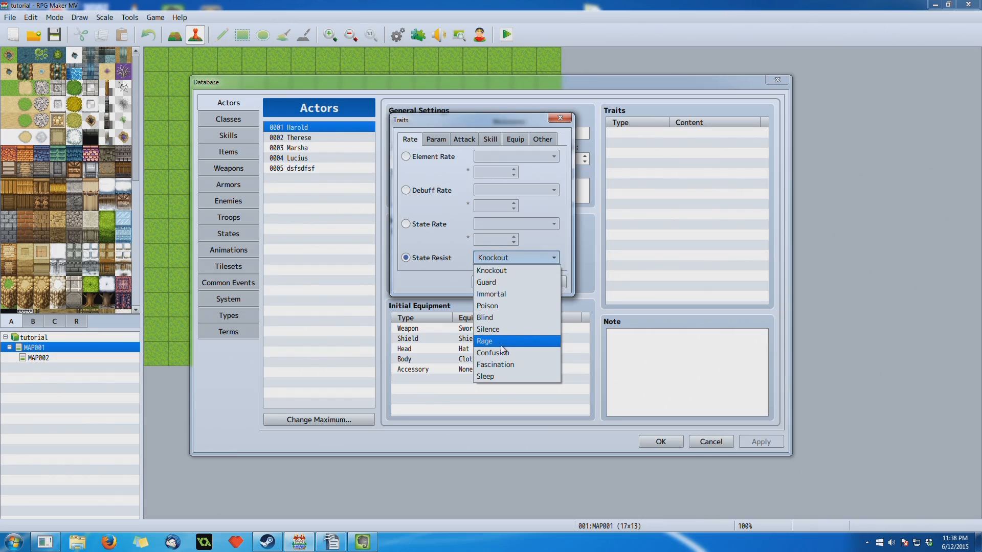
pyautogui.click(517, 306)
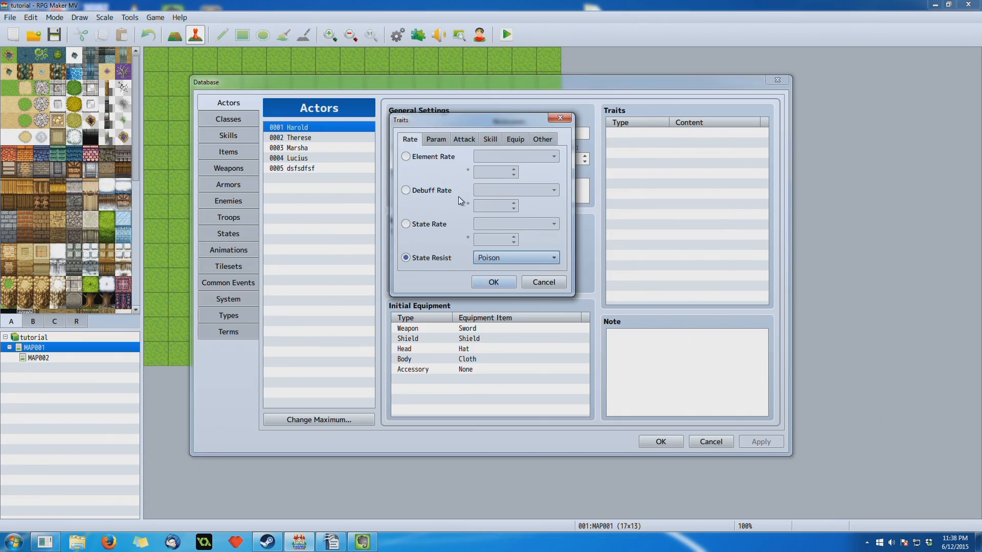
# - Examine the Parameter trait option and its choices, then discard the new trait without adding it
pyautogui.click(442, 140)
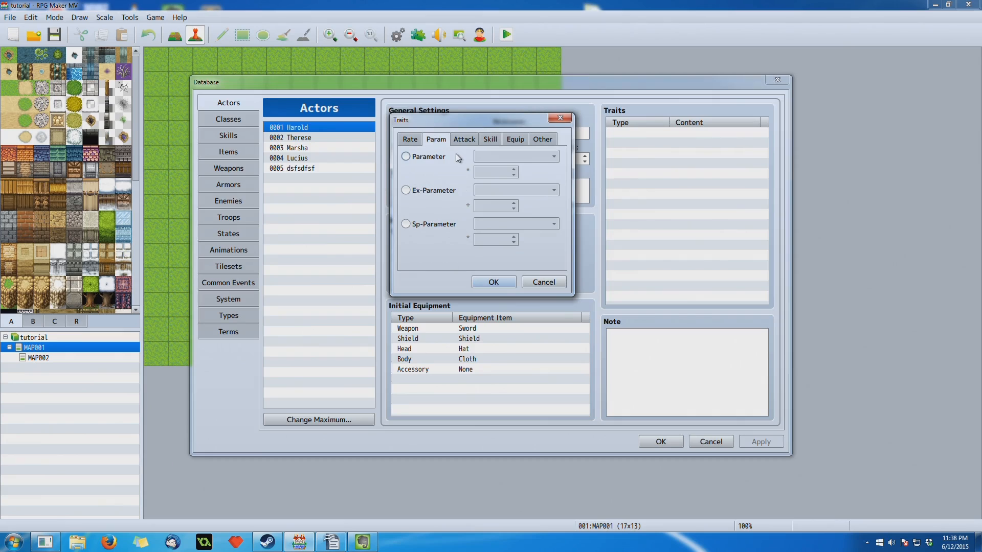
pyautogui.click(427, 158)
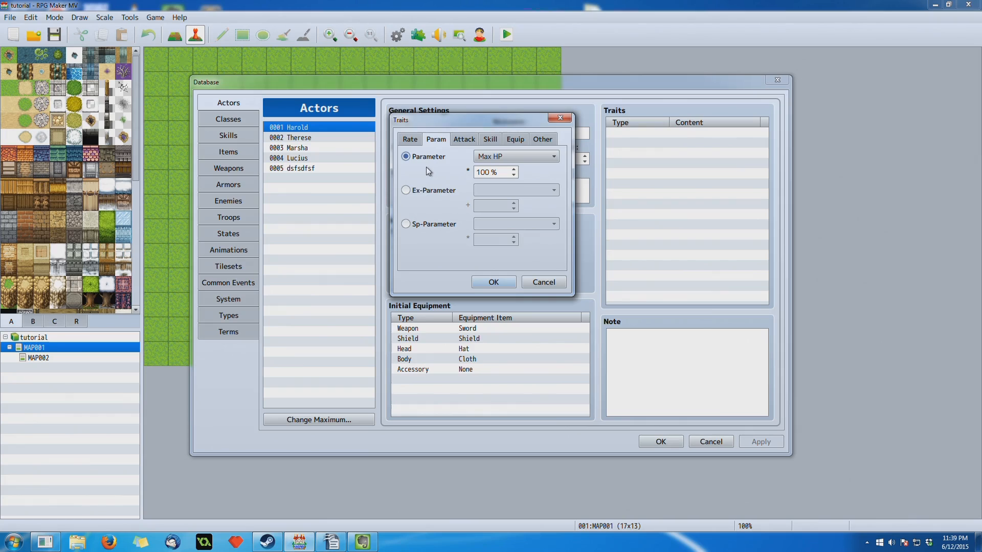
pyautogui.click(488, 157)
pyautogui.click(491, 156)
pyautogui.moveTo(485, 123); pyautogui.dragTo(377, 131)
pyautogui.click(435, 290)
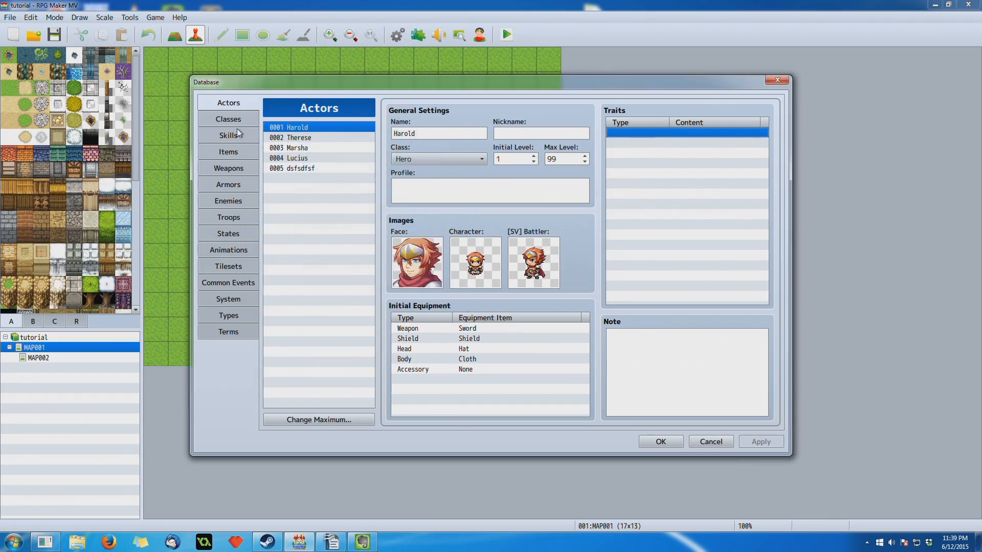
# - Examine the Hero class's Max HP parameter curve and close it without changes
pyautogui.click(236, 121)
pyautogui.click(246, 104)
pyautogui.click(238, 119)
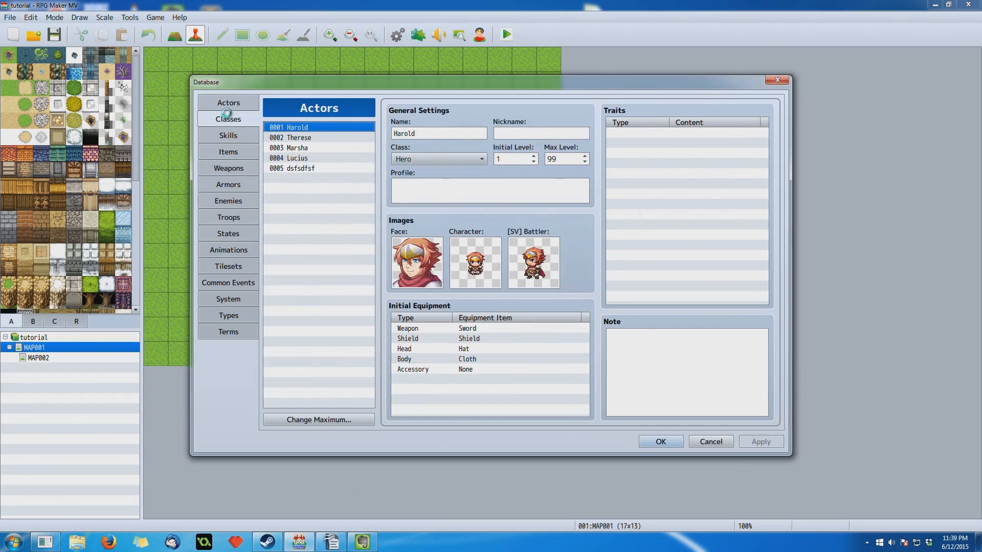
pyautogui.doubleClick(429, 181)
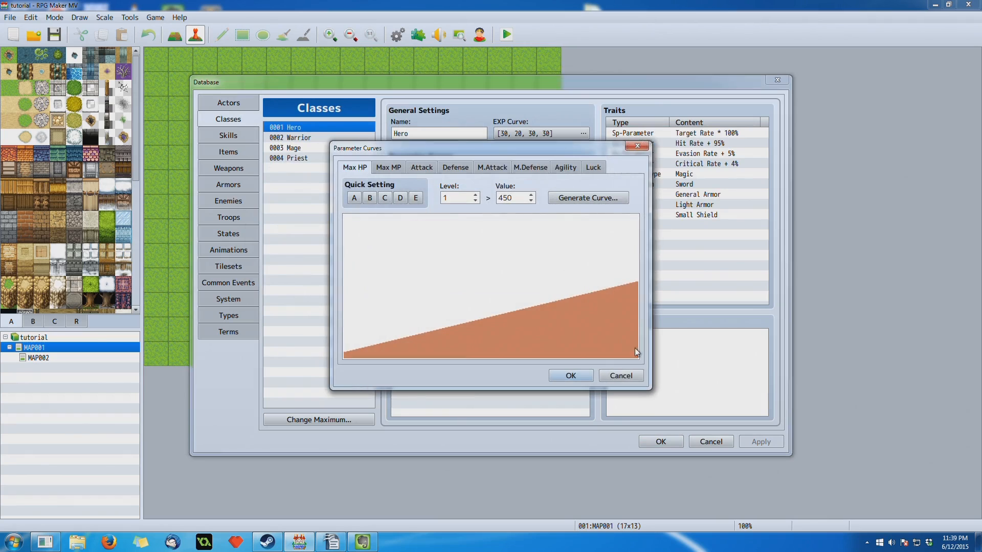
pyautogui.click(621, 375)
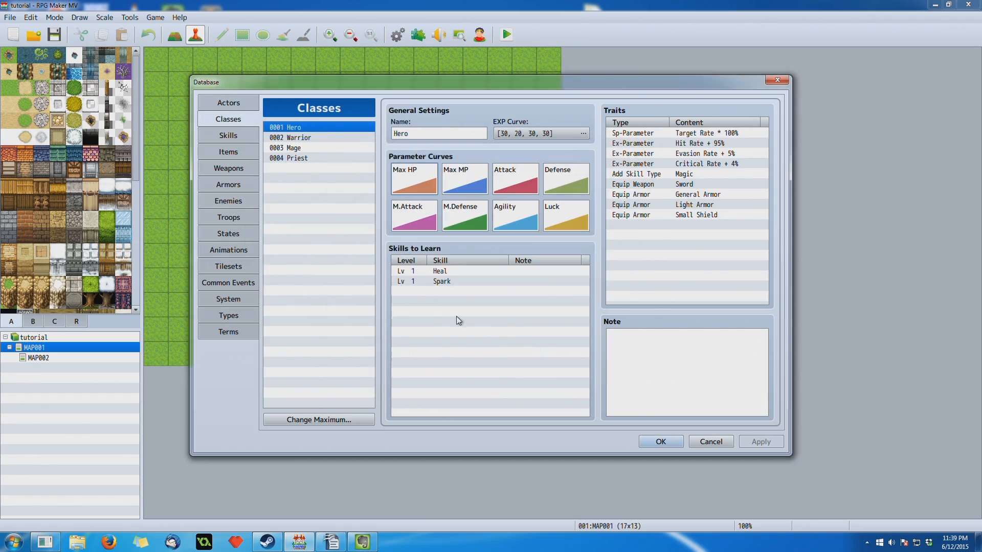
# - Start another new trait for the first actor and review the choices for its Parameter type
pyautogui.click(236, 103)
pyautogui.doubleClick(641, 134)
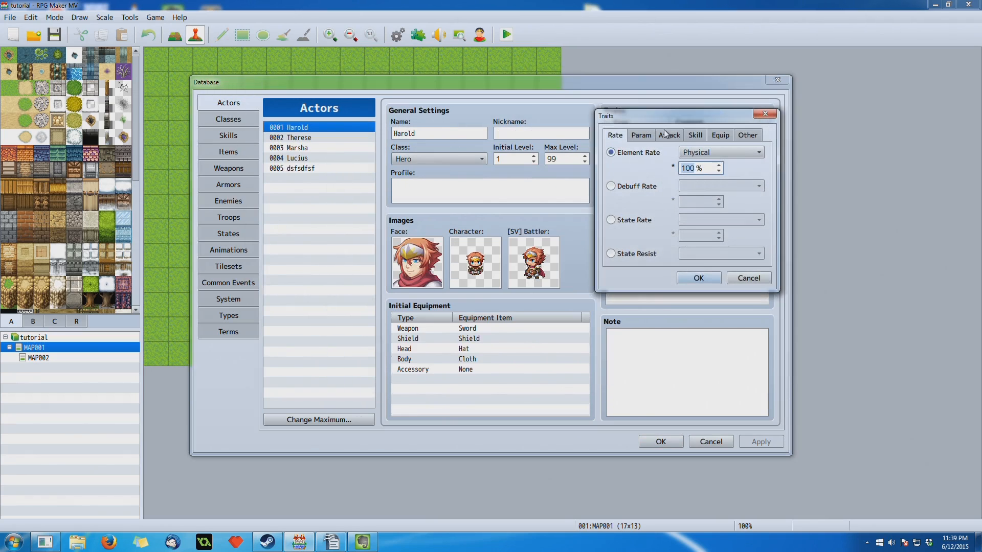
pyautogui.moveTo(652, 116); pyautogui.dragTo(479, 144)
pyautogui.click(468, 163)
pyautogui.click(533, 184)
pyautogui.click(530, 178)
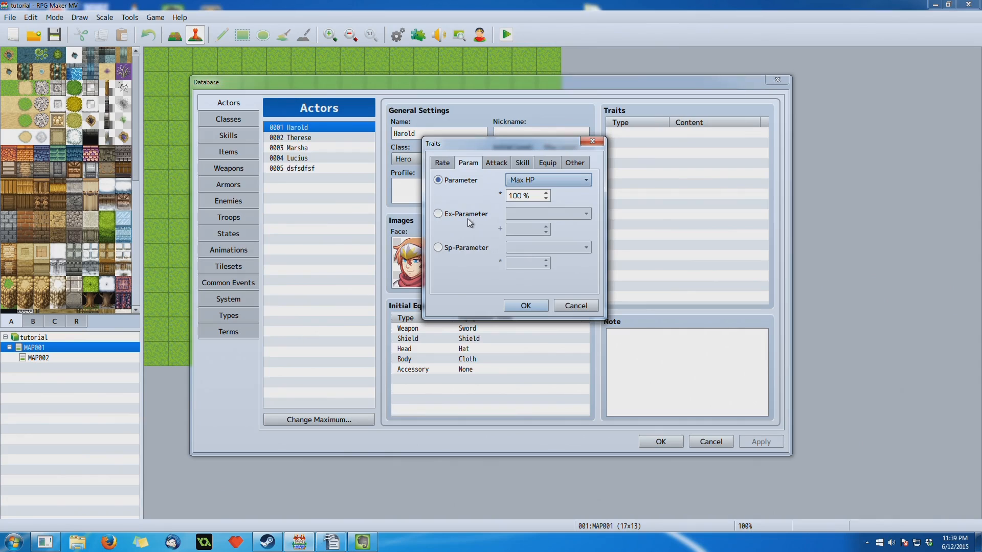
# - Set the new trait's type to Ex-Parameter with Hit Rate selected
pyautogui.moveTo(467, 218)
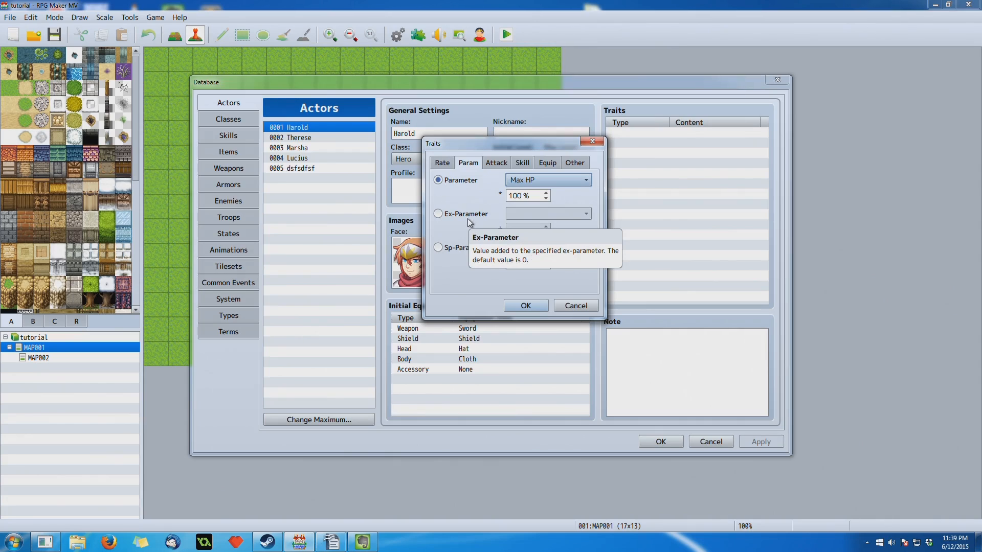
pyautogui.click(467, 215)
pyautogui.click(467, 180)
pyautogui.click(464, 214)
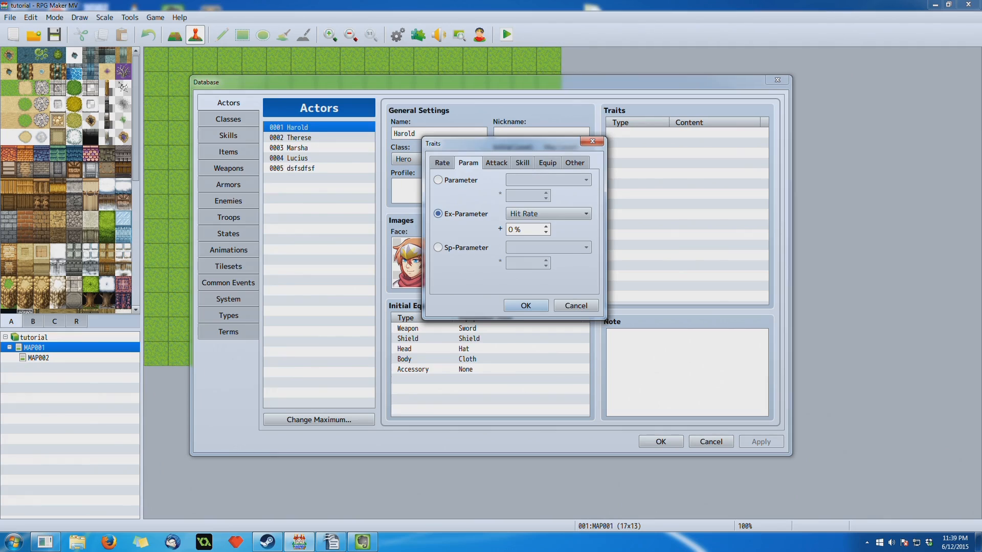
pyautogui.click(556, 213)
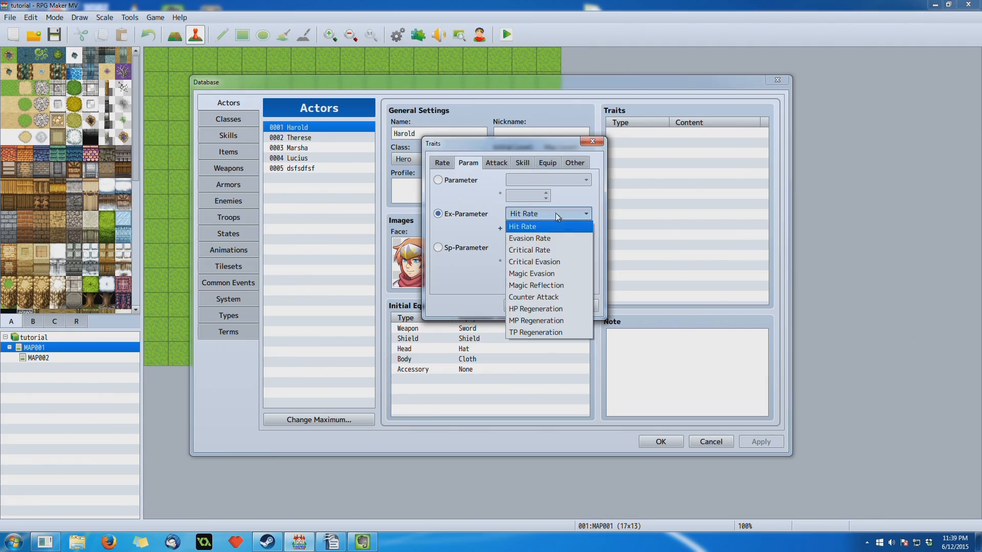
pyautogui.click(524, 226)
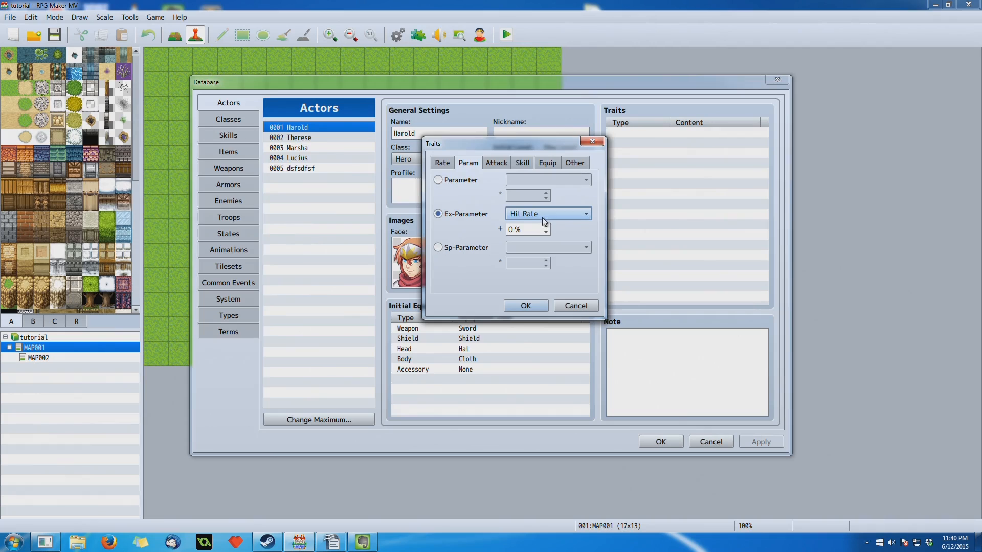
# - Examine the choices offered for the Ex-Parameter trait type, from Hit Rate and Evasion Rate through Magic Evasion
pyautogui.click(543, 218)
pyautogui.click(553, 220)
pyautogui.click(552, 218)
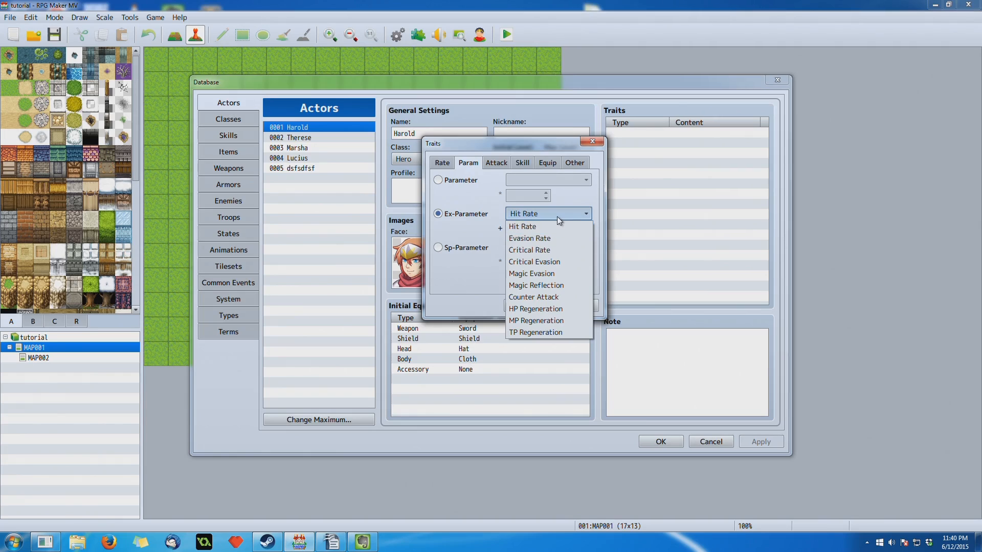
pyautogui.click(559, 218)
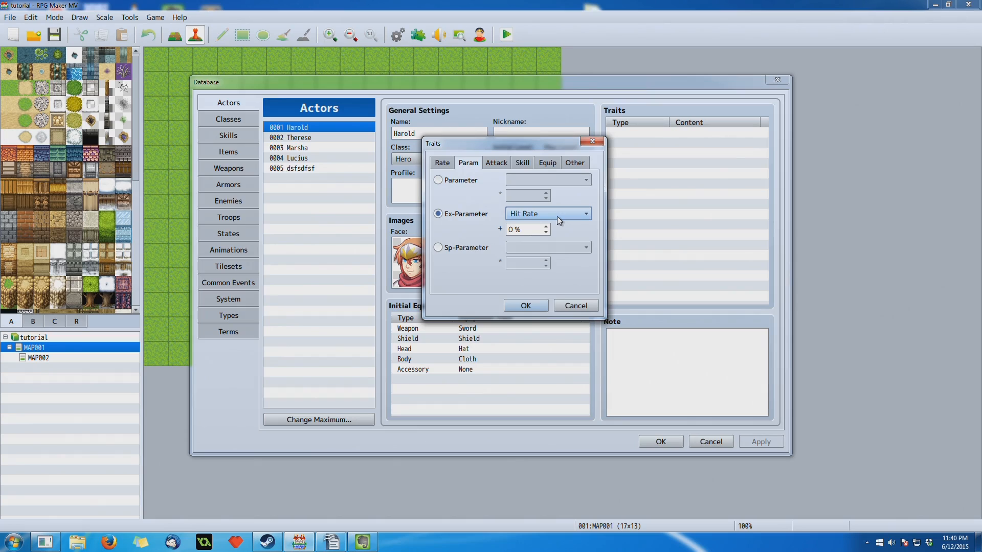
pyautogui.click(559, 220)
pyautogui.click(552, 226)
pyautogui.click(553, 218)
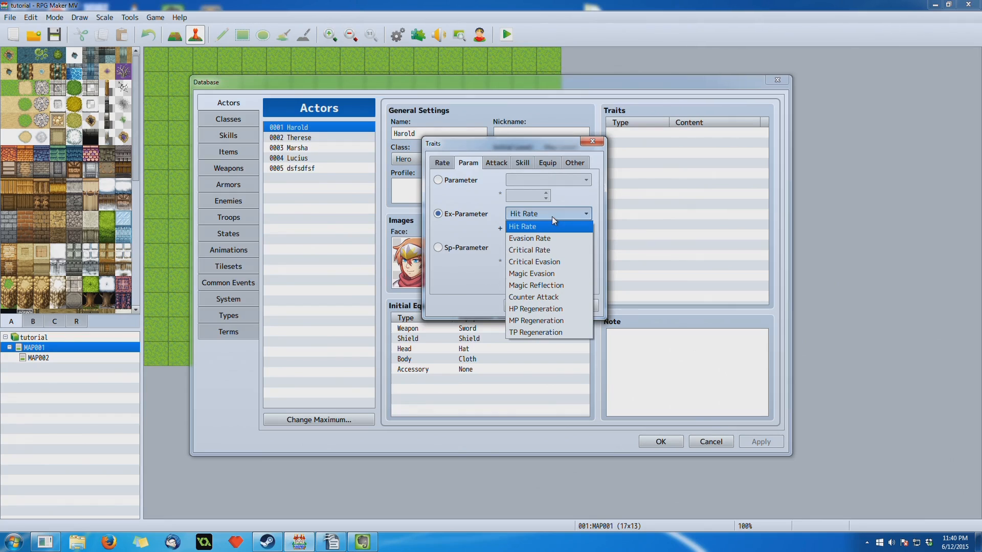
pyautogui.click(551, 217)
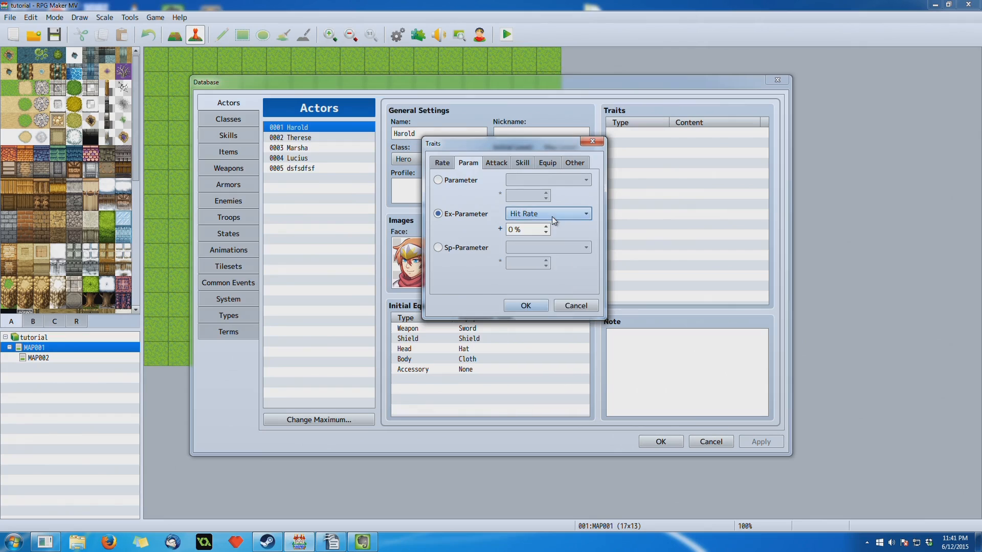
pyautogui.click(552, 216)
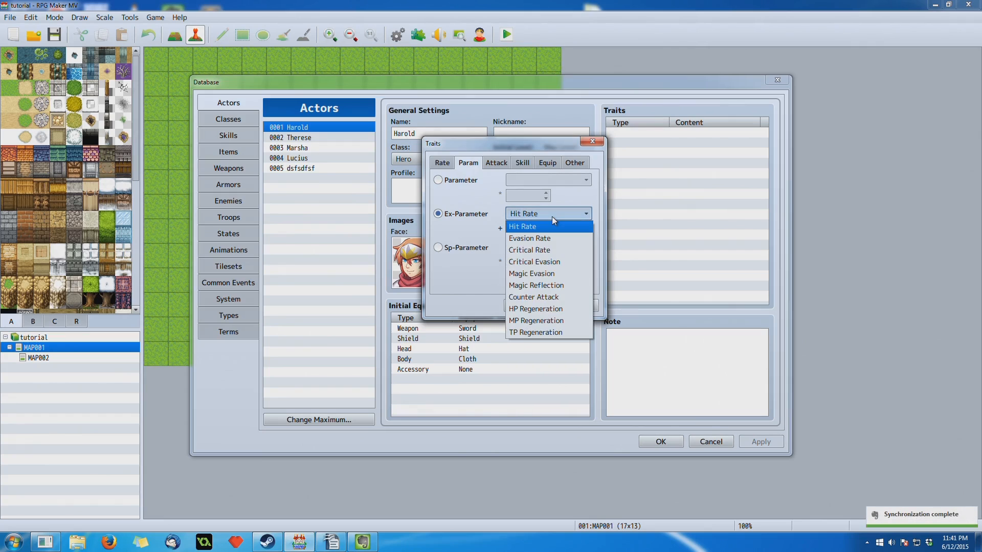
pyautogui.click(551, 217)
pyautogui.click(552, 216)
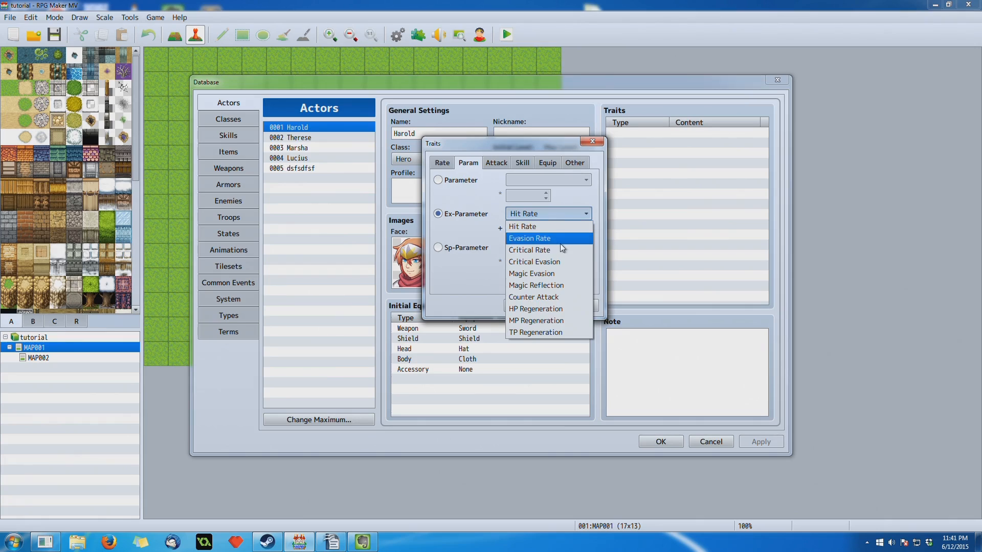
pyautogui.click(565, 214)
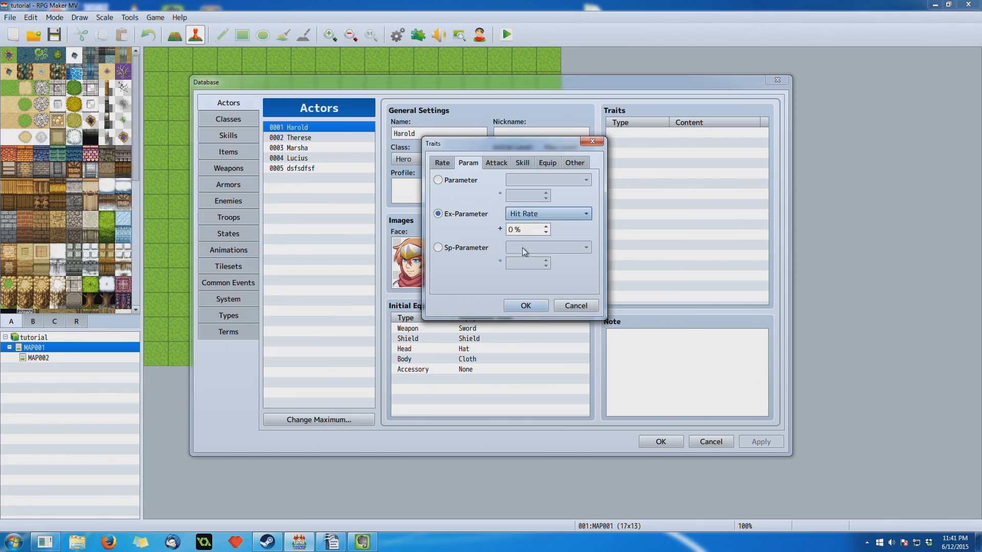
pyautogui.click(529, 215)
pyautogui.click(529, 215)
pyautogui.click(527, 216)
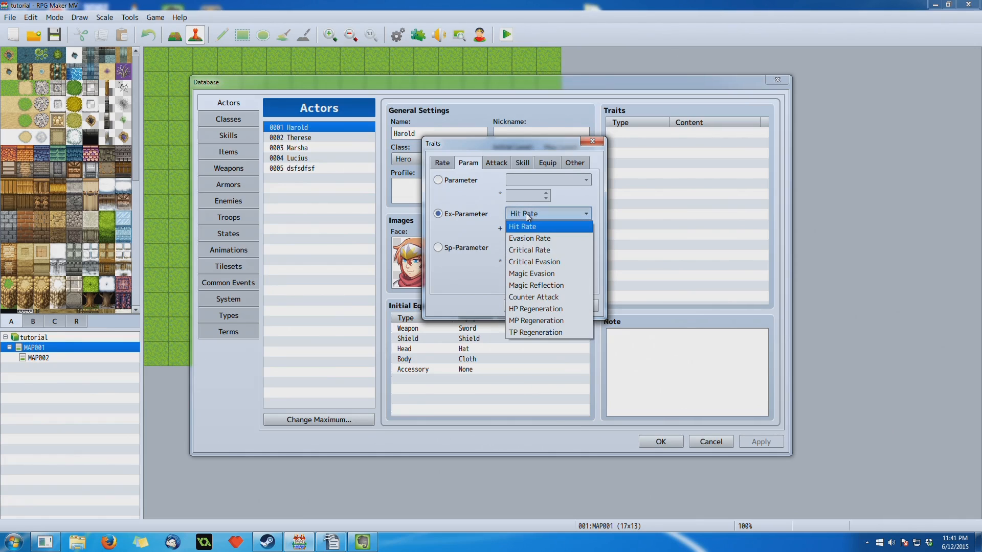
pyautogui.click(529, 215)
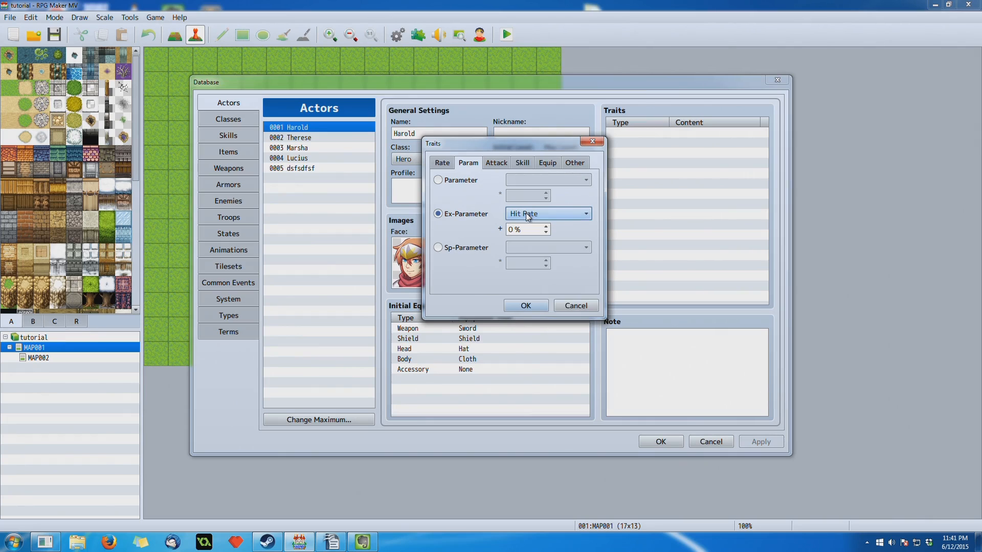
pyautogui.click(529, 215)
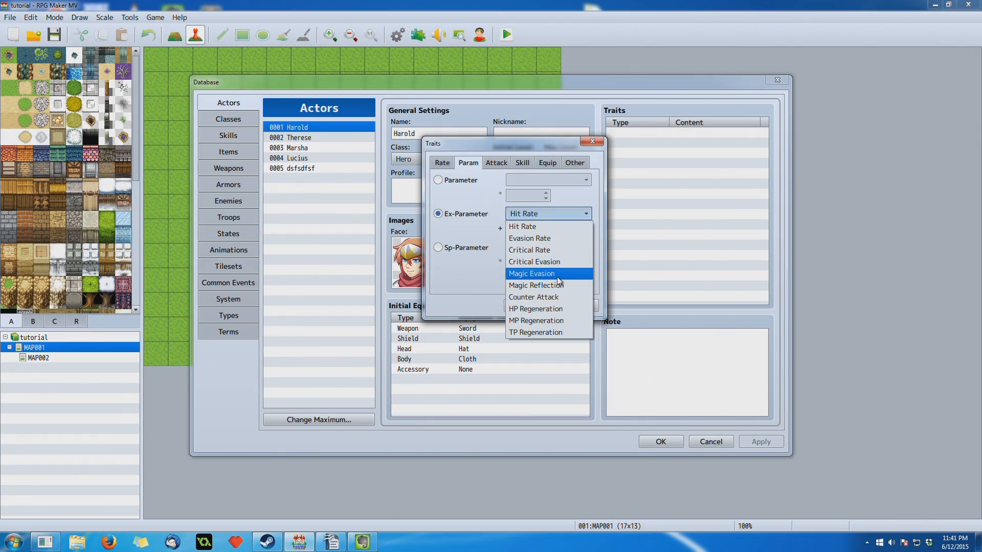
# - Set the Ex-Parameter to Magic Reflection, and after reviewing it, switch it to HP Regeneration
pyautogui.click(560, 214)
pyautogui.click(561, 213)
pyautogui.click(558, 287)
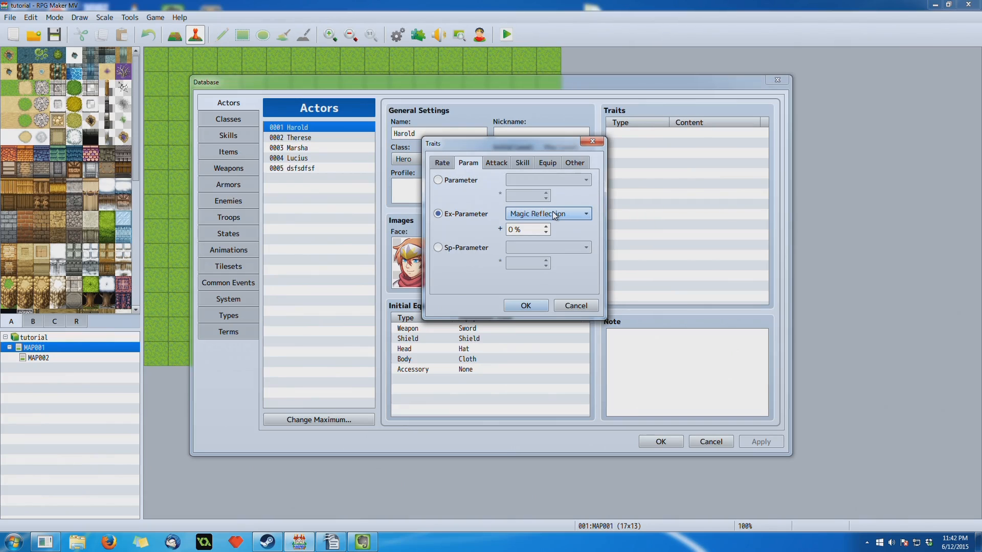
pyautogui.click(552, 212)
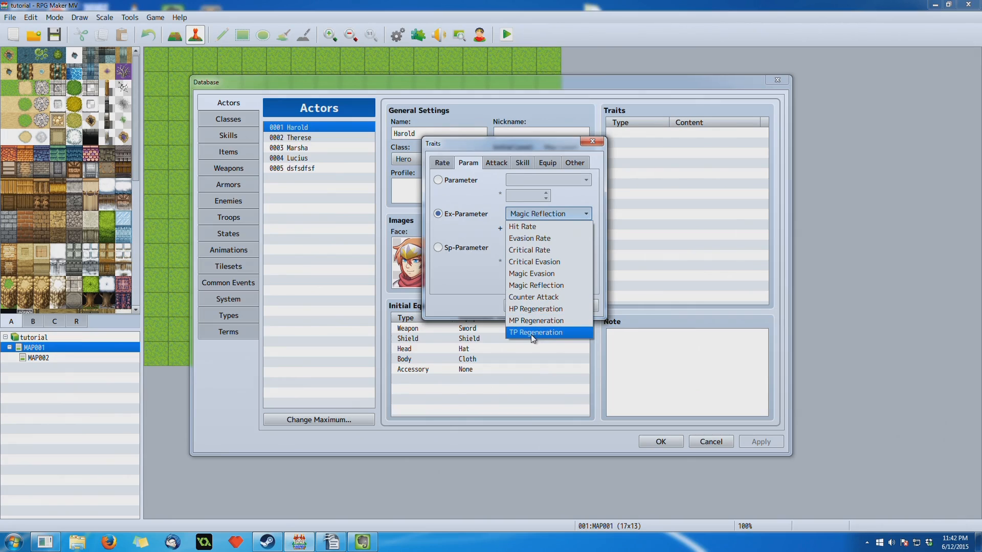
pyautogui.click(541, 308)
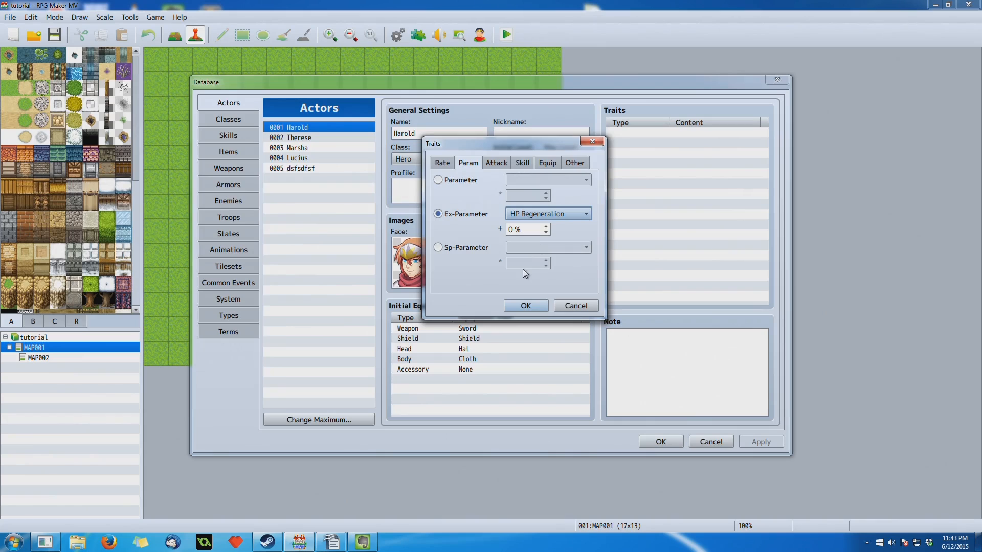
# - Change the trait's type to Sp-Parameter, review its choices starting with Target Rate, and select Guard Effect
pyautogui.click(477, 253)
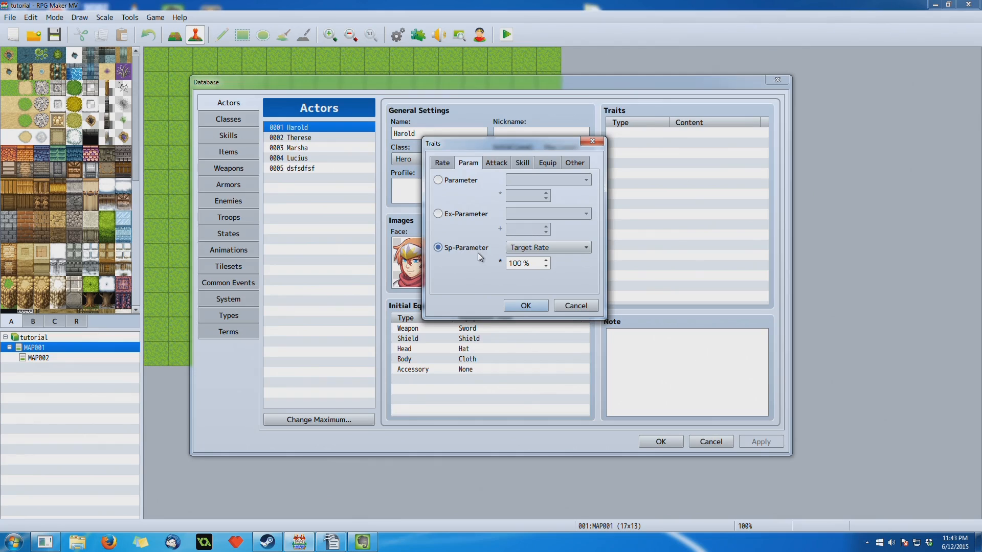
pyautogui.click(563, 249)
pyautogui.click(563, 249)
pyautogui.moveTo(512, 142); pyautogui.dragTo(483, 118)
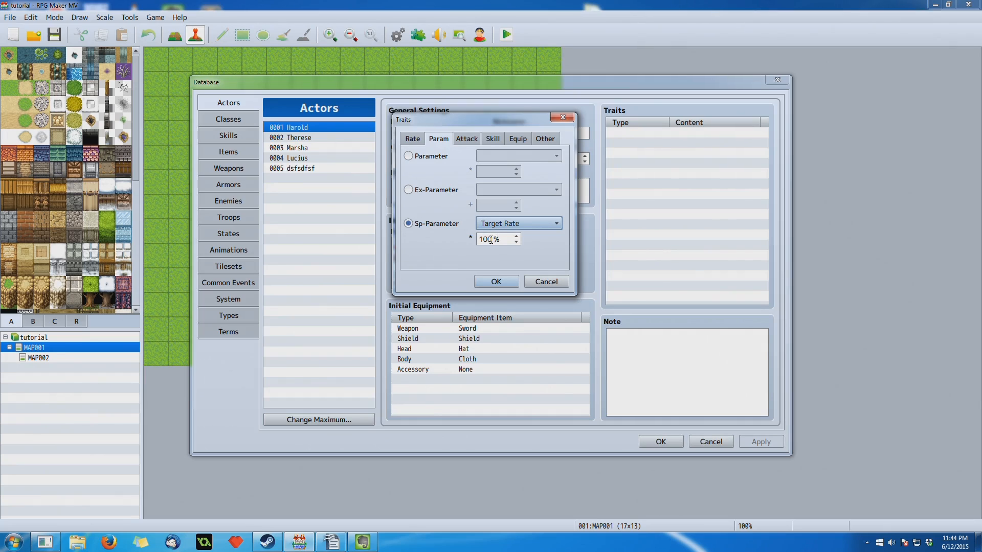
pyautogui.moveTo(491, 239)
pyautogui.click(537, 225)
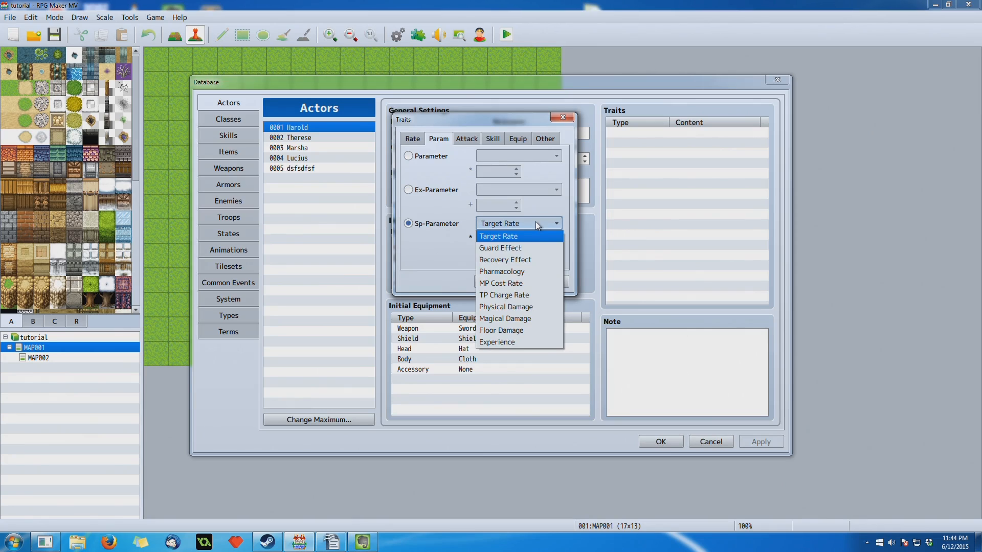
pyautogui.click(536, 222)
pyautogui.click(536, 222)
pyautogui.click(505, 249)
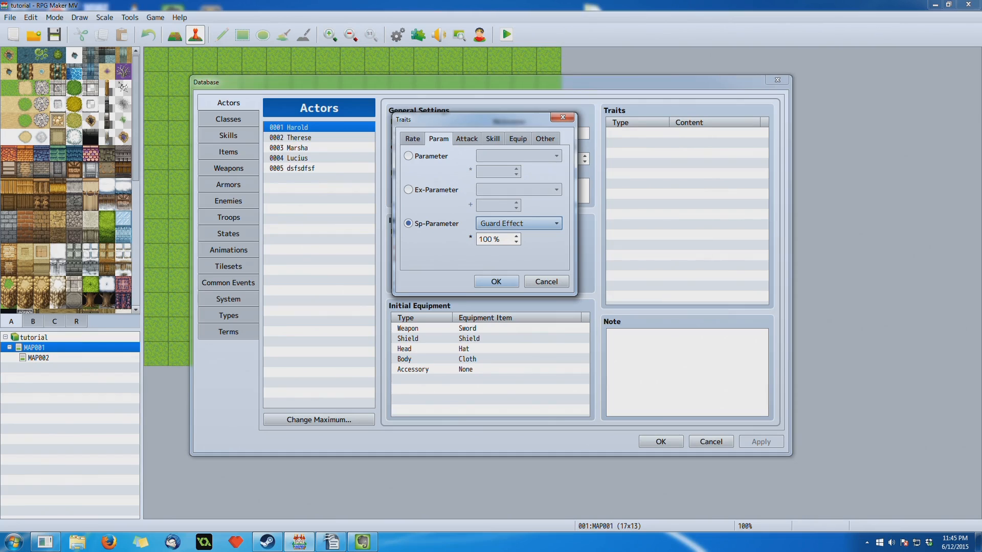
# - Change the Sp-Parameter to Recovery Effect and set its rate to 200 %
pyautogui.hotkey('alt', 'Tab')
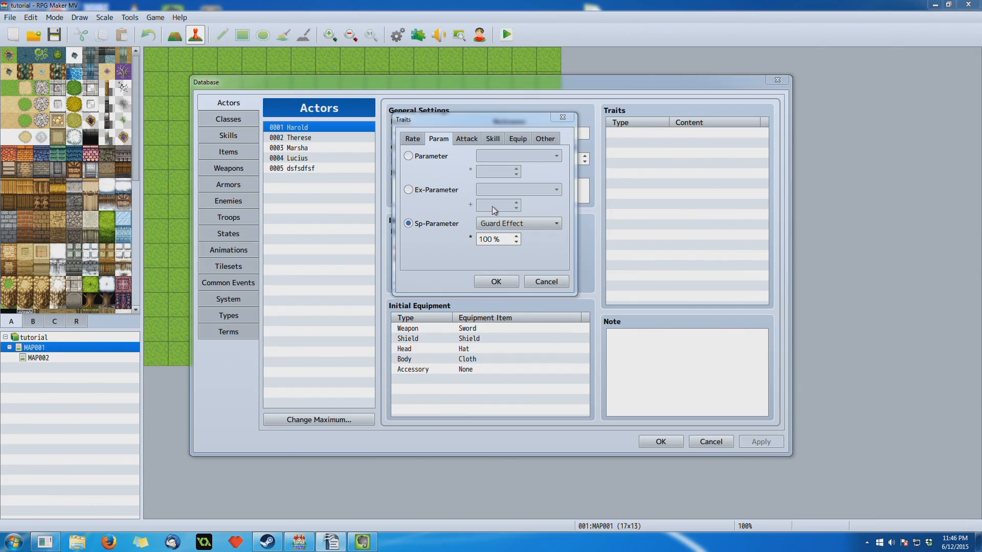
pyautogui.click(494, 225)
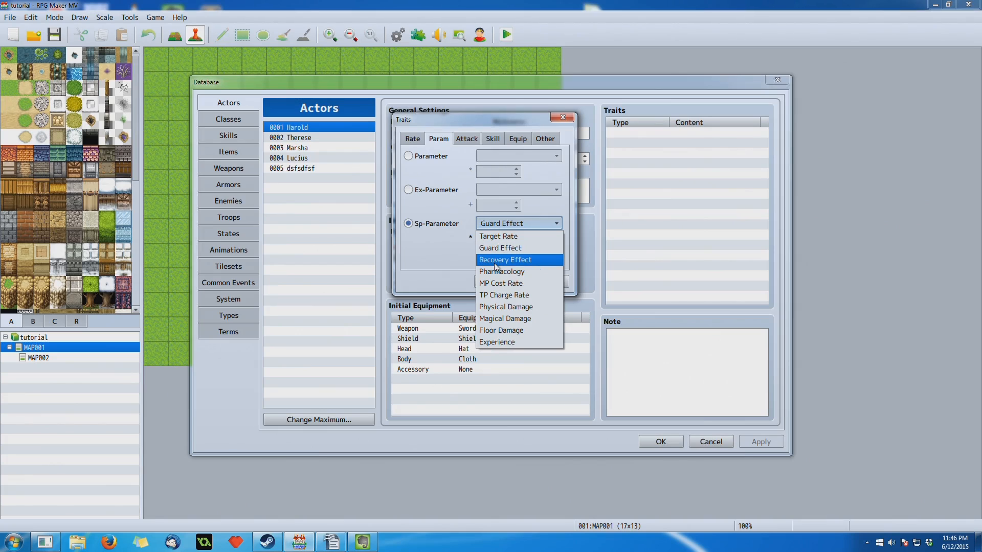
pyautogui.click(503, 225)
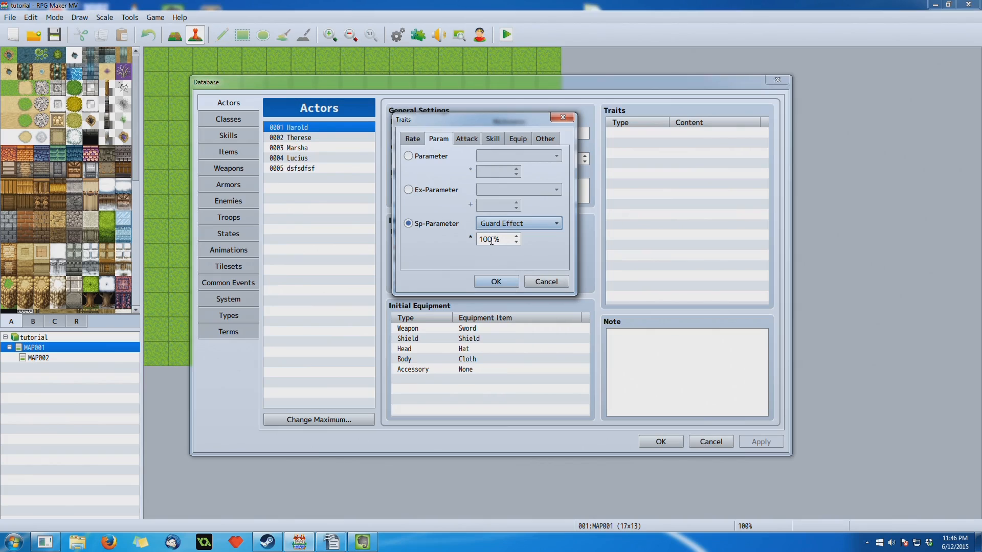
pyautogui.click(529, 224)
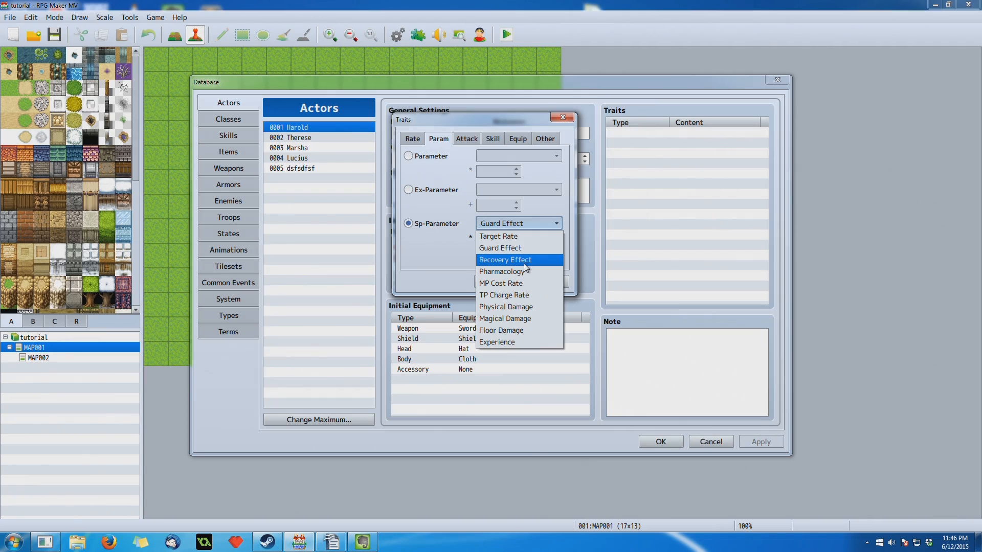
pyautogui.click(525, 260)
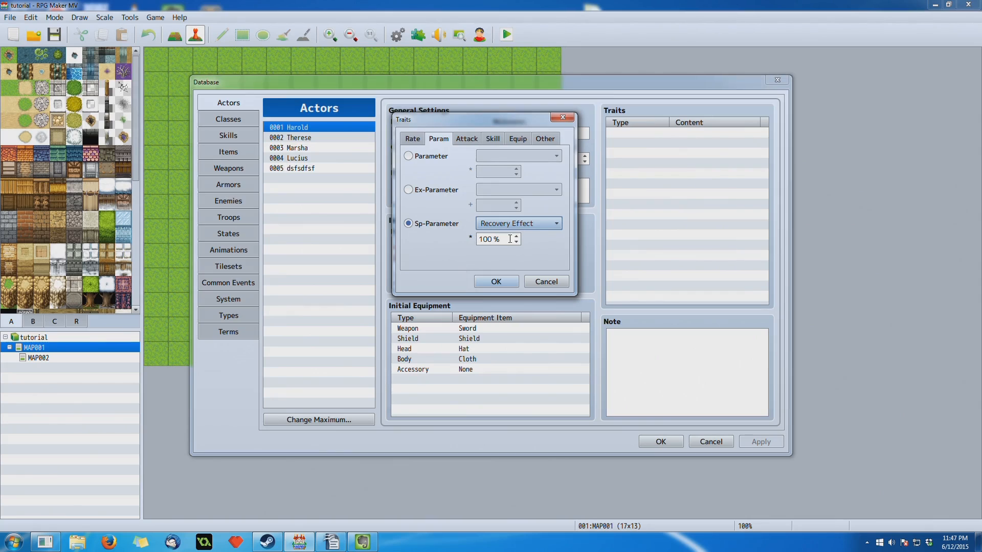
pyautogui.moveTo(494, 239); pyautogui.dragTo(467, 246)
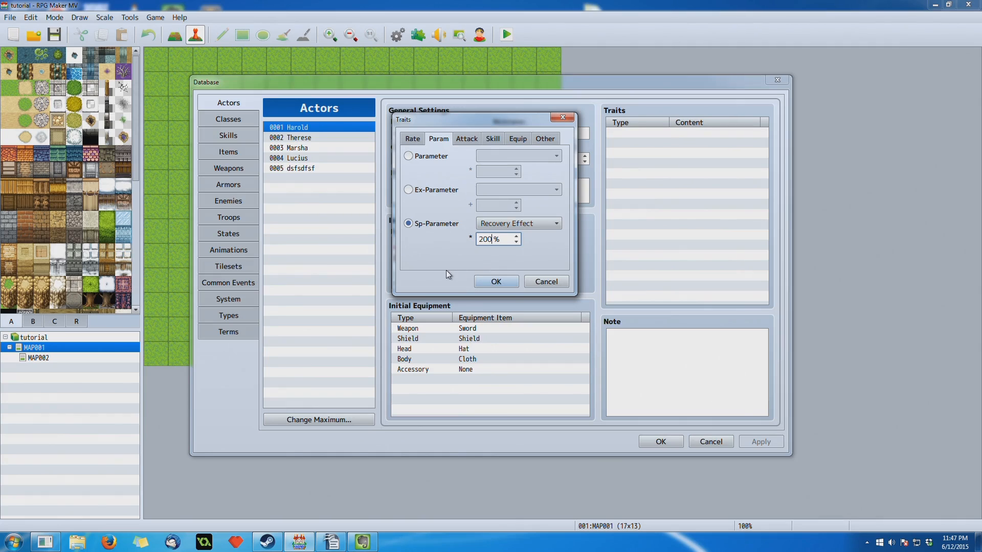
# - Step the Sp-Parameter through Pharmacology, MP Cost Rate and TP Charge Rate to review each one
pyautogui.click(539, 225)
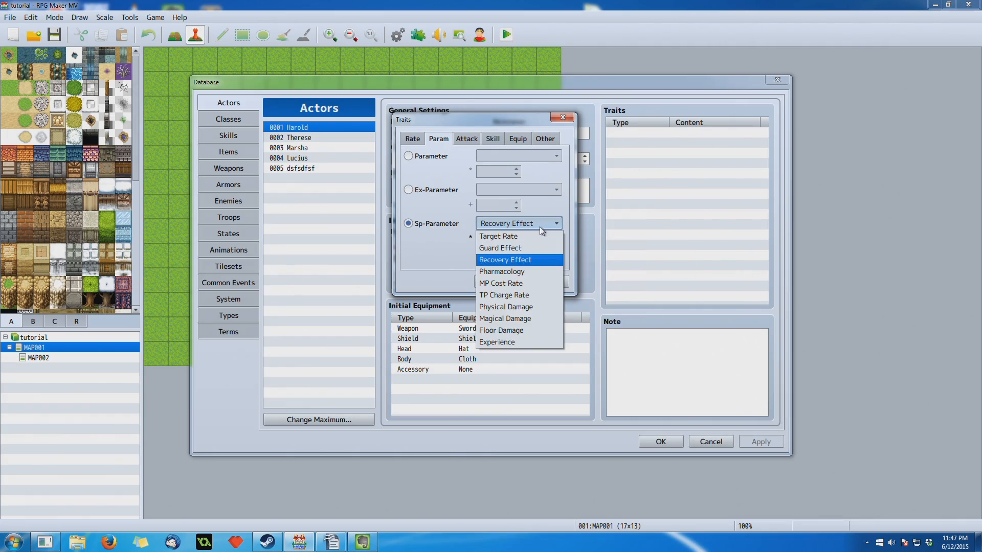
pyautogui.click(532, 273)
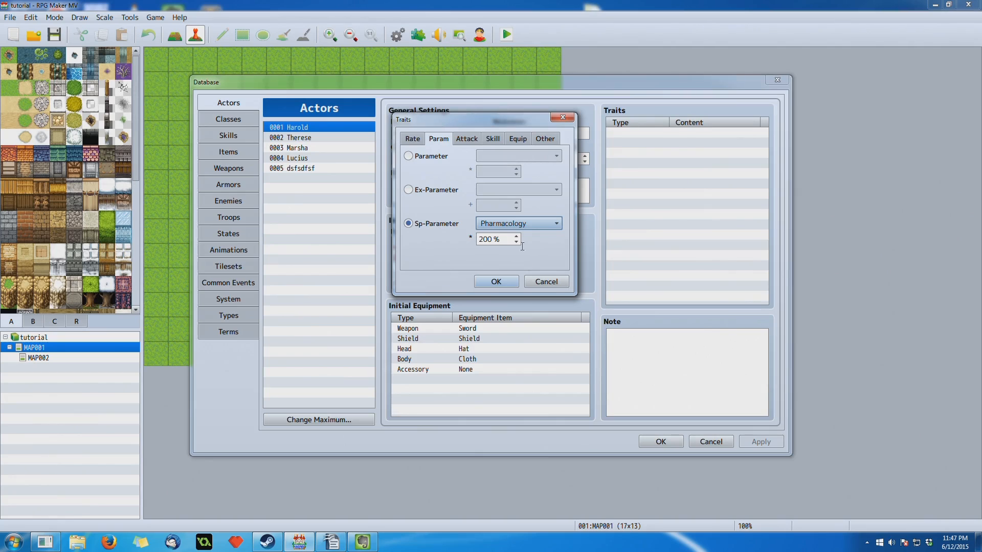
pyautogui.click(533, 222)
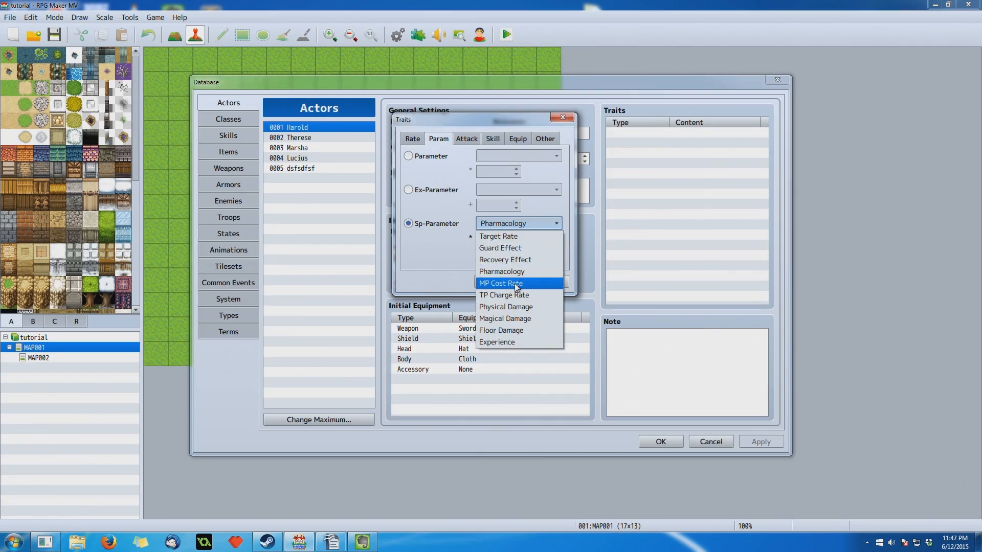
pyautogui.click(518, 283)
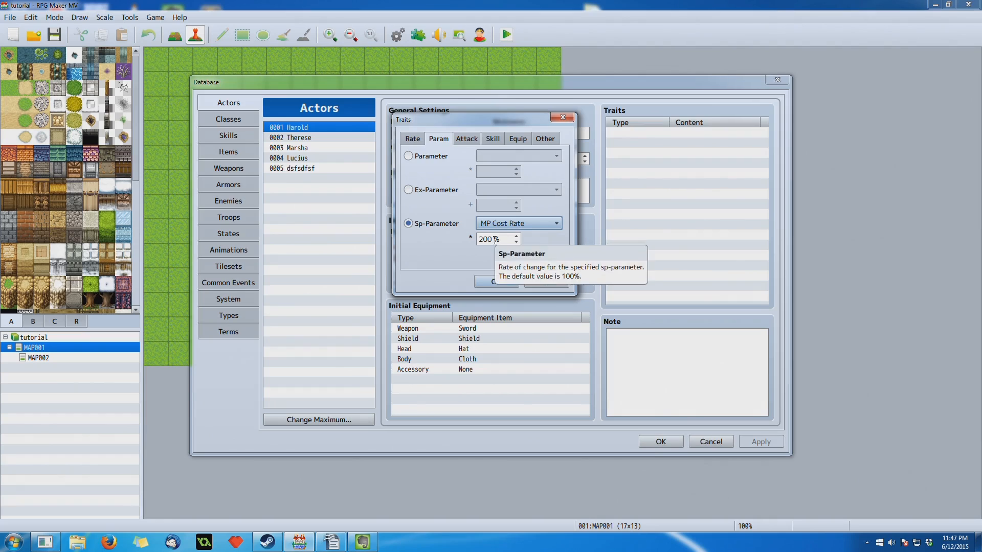
pyautogui.click(524, 225)
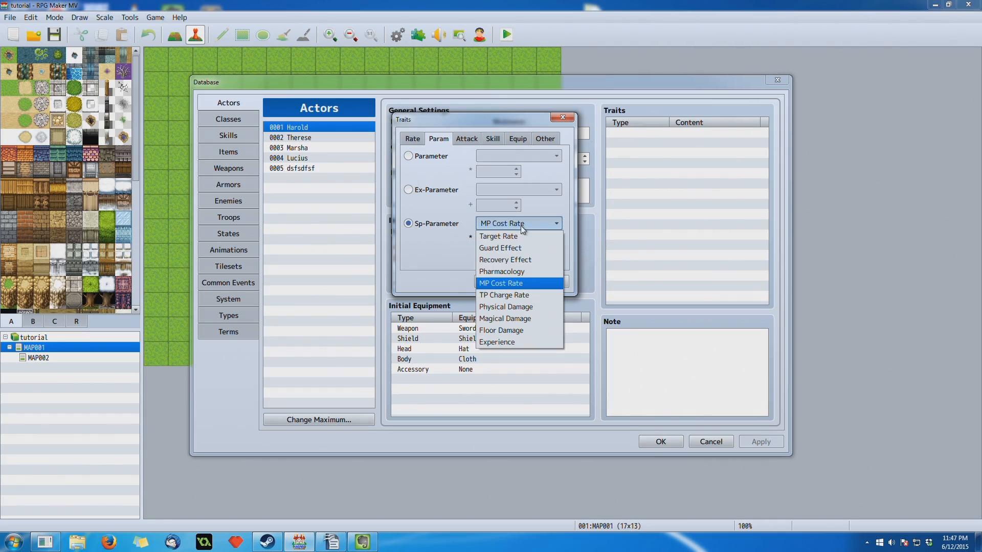
pyautogui.click(529, 296)
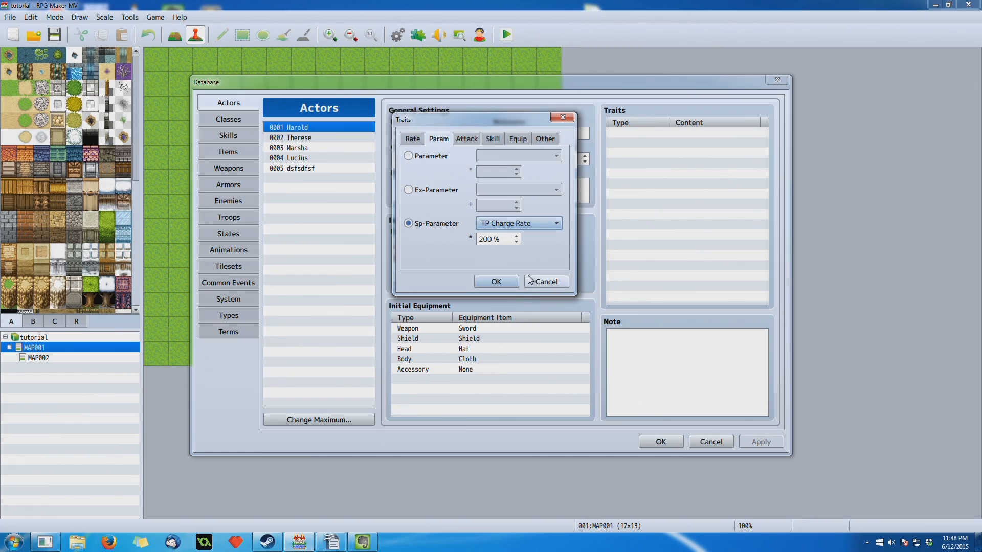
# - Review the TP Charge Rate setting and change the Sp-Parameter to Physical Damage
pyautogui.click(536, 223)
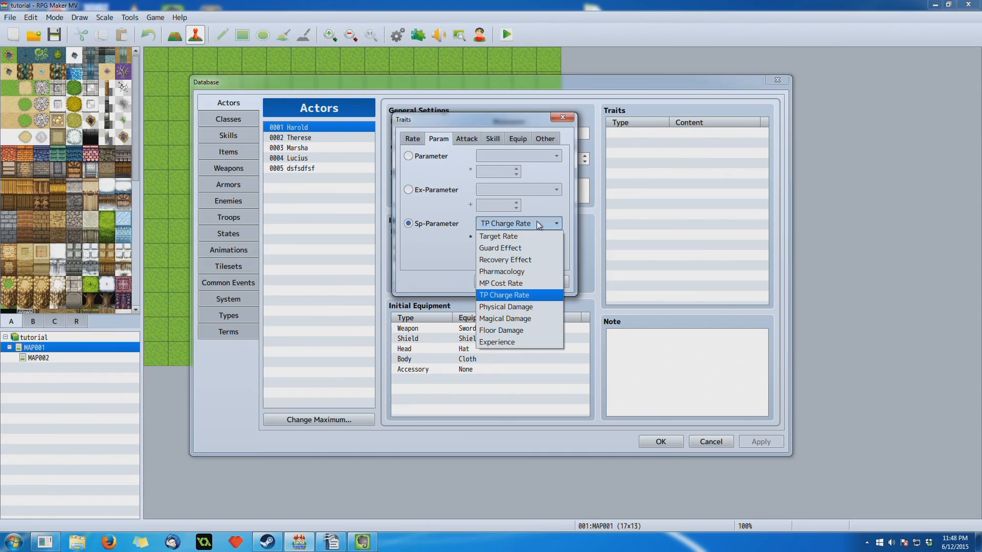
pyautogui.click(536, 223)
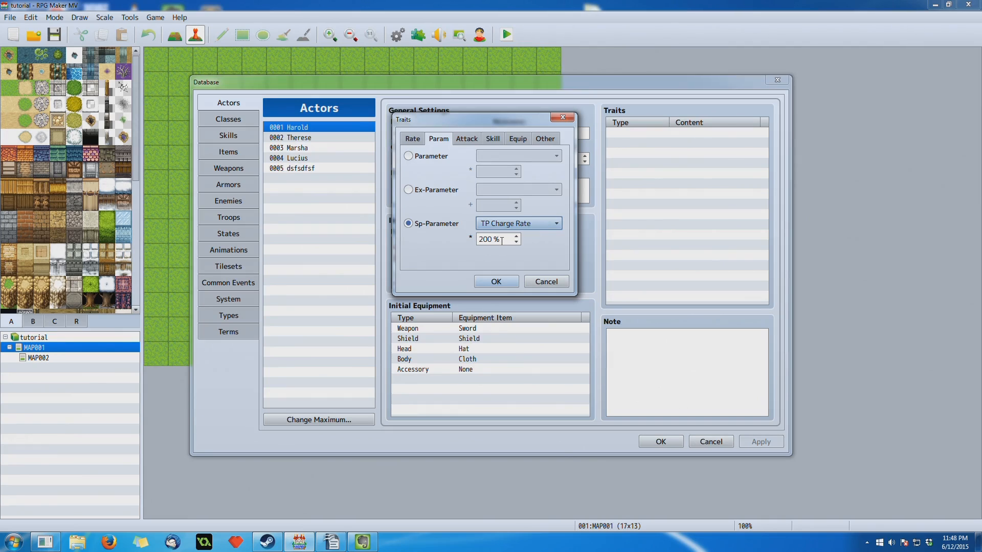
pyautogui.moveTo(497, 243)
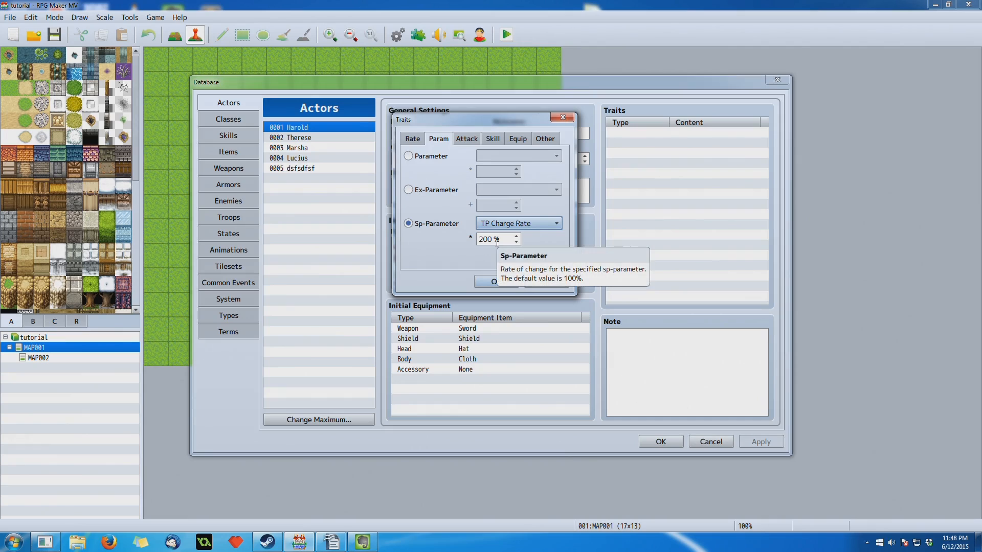
pyautogui.click(526, 224)
pyautogui.click(528, 307)
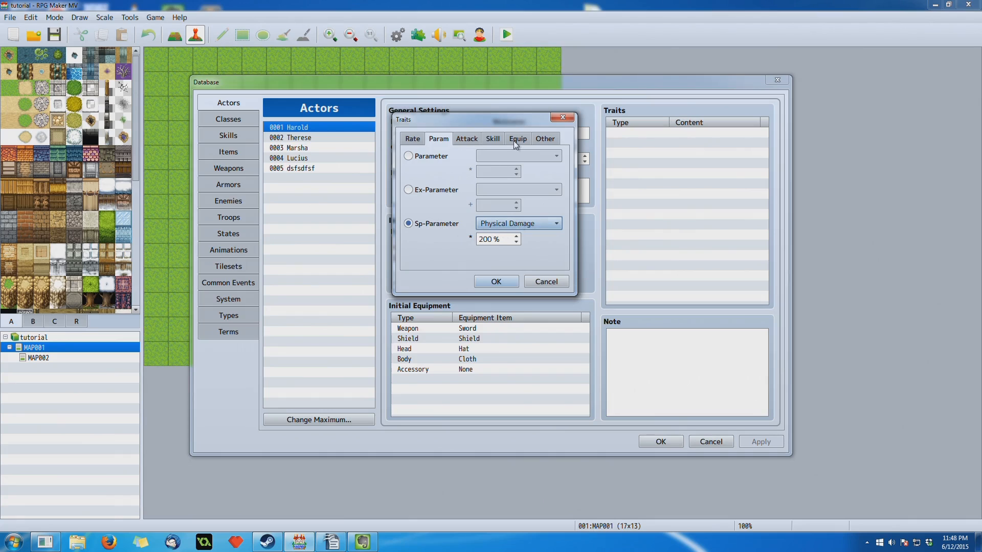
# - Step the Sp-Parameter through Floor Damage and Experience to review each one
pyautogui.moveTo(511, 117); pyautogui.dragTo(500, 91)
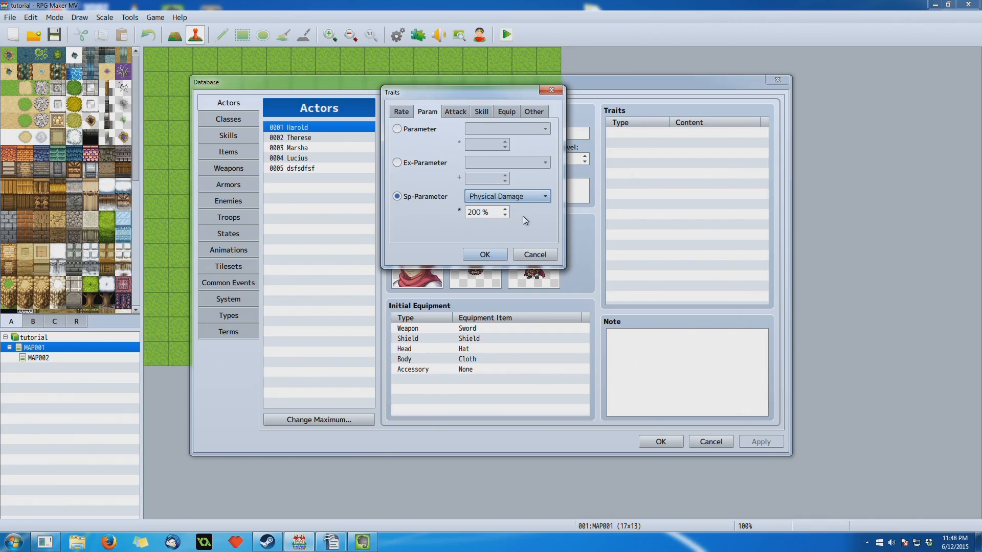
pyautogui.click(529, 199)
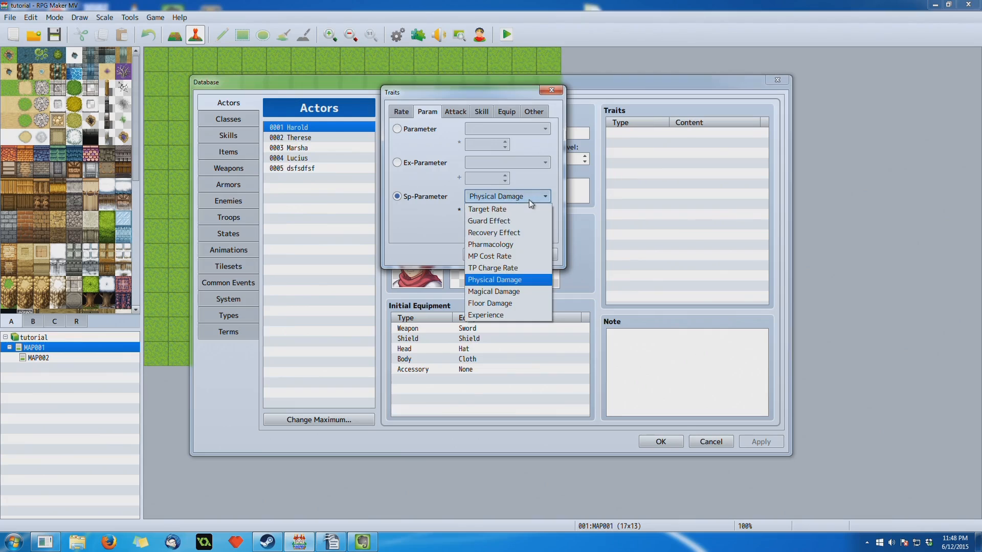
pyautogui.click(505, 304)
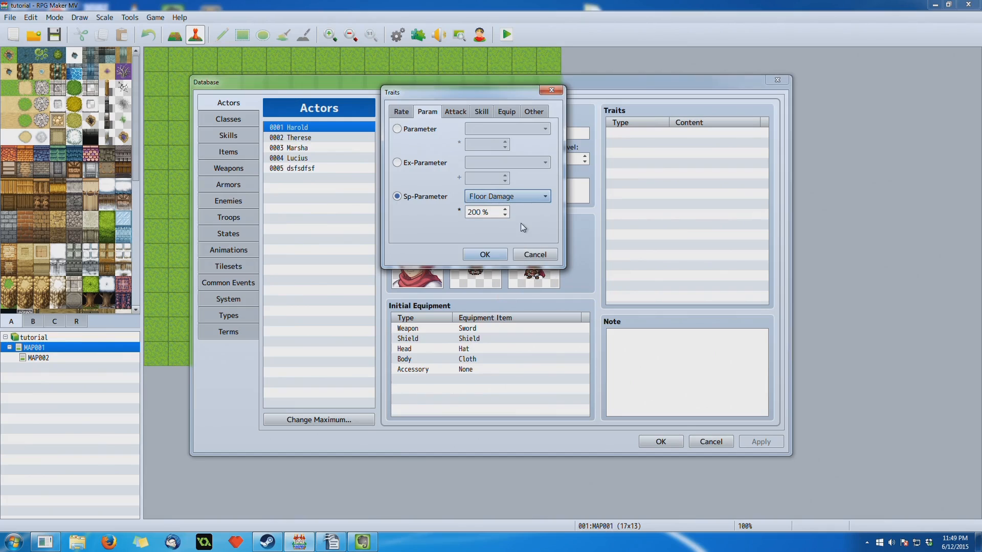
pyautogui.click(528, 196)
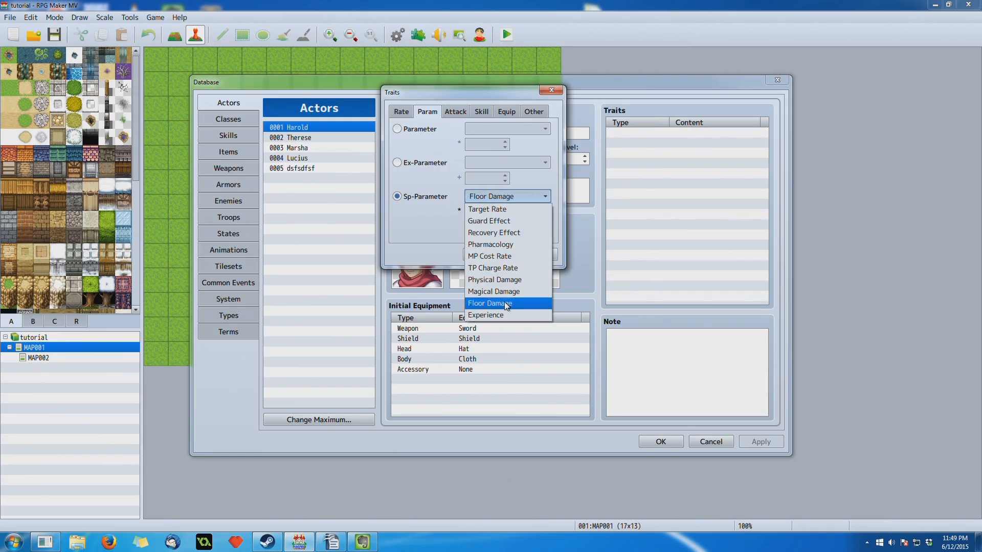
pyautogui.click(504, 303)
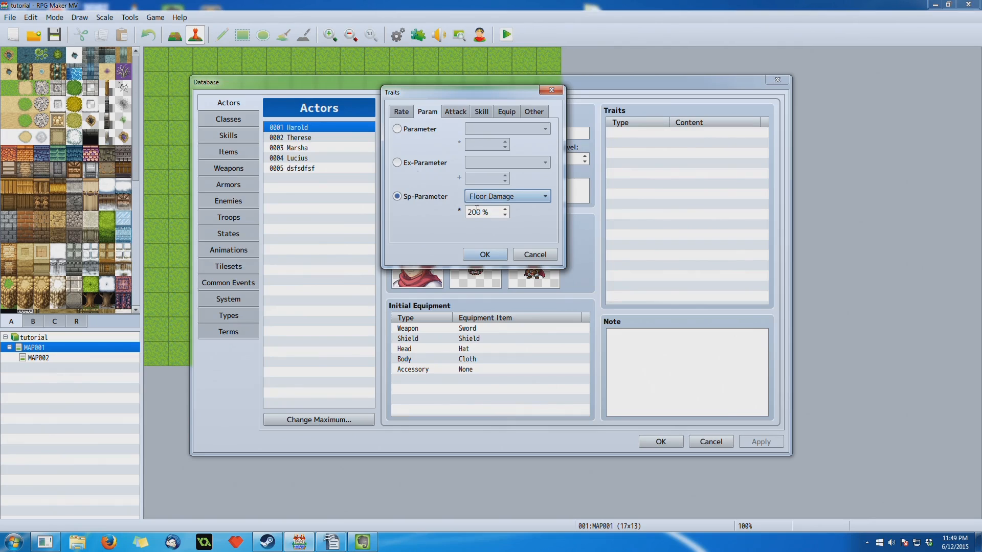
pyautogui.click(511, 196)
pyautogui.click(506, 316)
# - Examine the Attack Element choices among the attack traits and compare them with the Element Rate trait
pyautogui.click(457, 112)
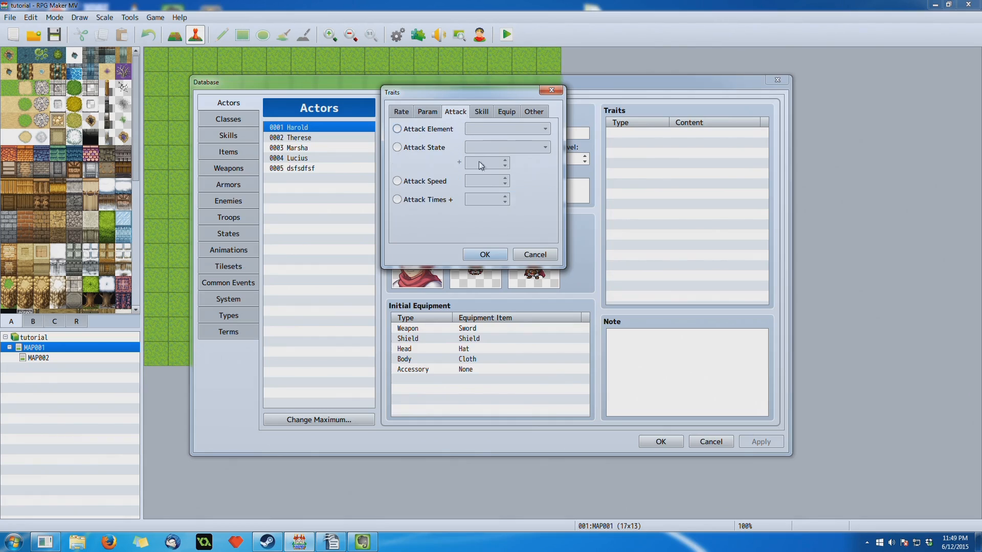
pyautogui.click(446, 131)
pyautogui.click(508, 127)
pyautogui.click(507, 128)
pyautogui.click(508, 128)
pyautogui.click(402, 112)
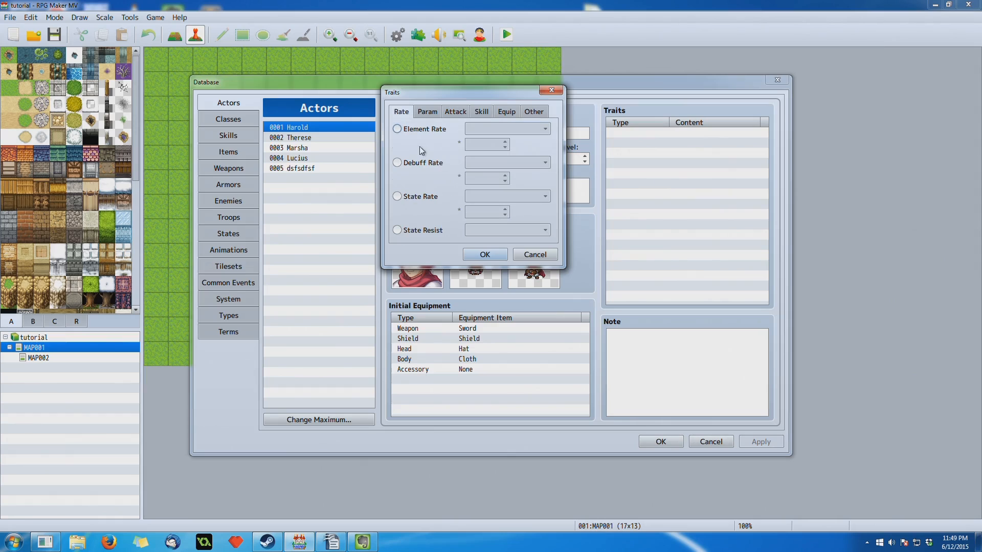
pyautogui.click(425, 129)
pyautogui.click(455, 112)
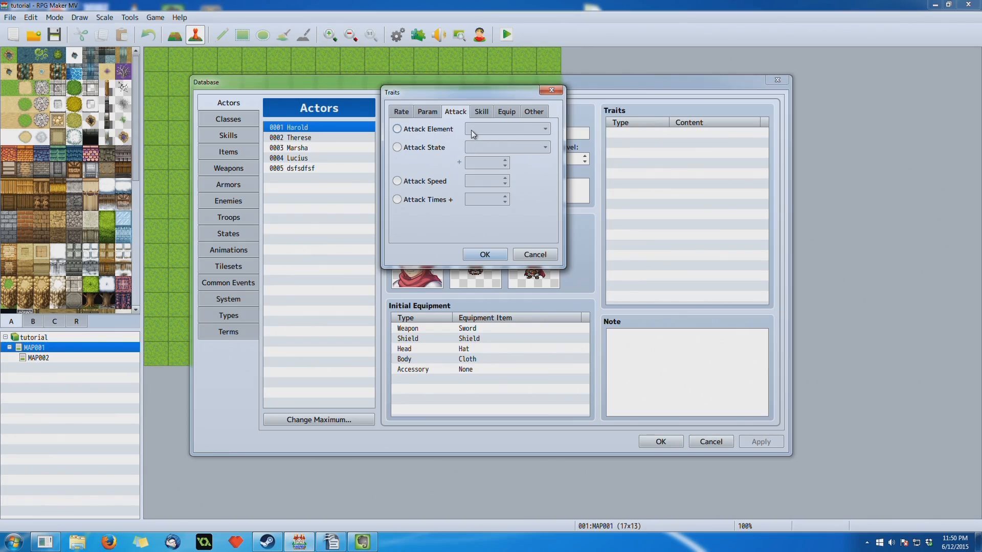
# - Set the trait to Attack Element with Ice and compare it again with the Element Rate trait
pyautogui.click(423, 134)
pyautogui.click(492, 133)
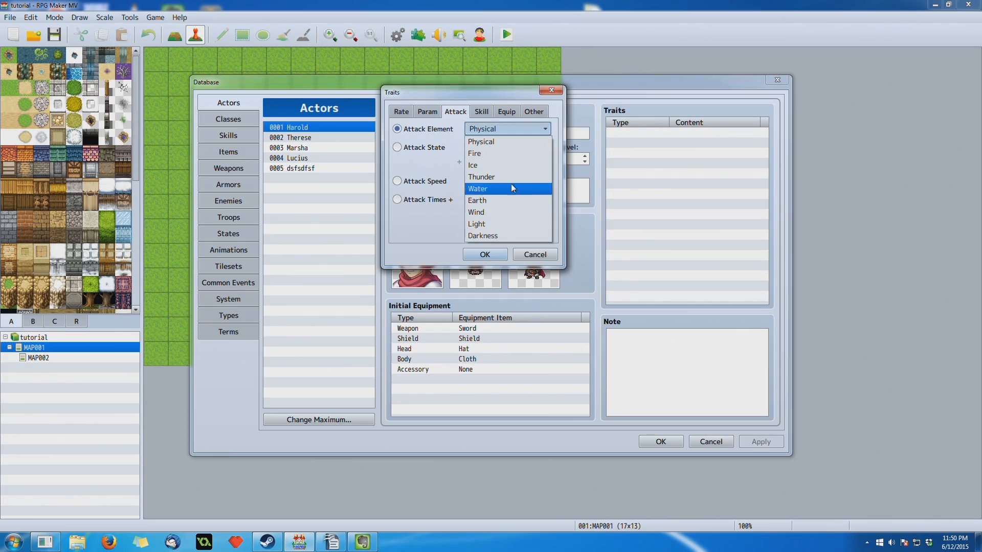
pyautogui.click(511, 164)
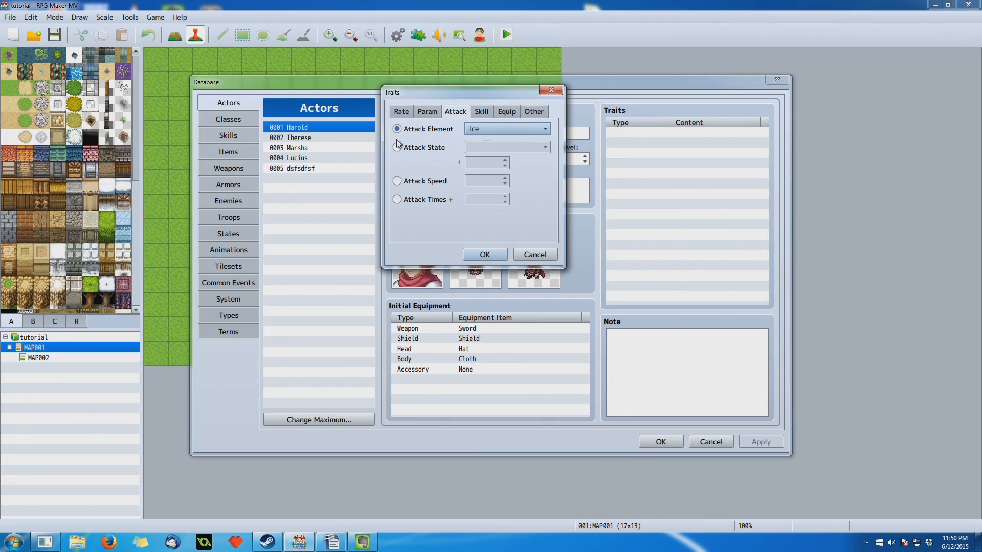
pyautogui.click(402, 112)
pyautogui.click(443, 129)
pyautogui.click(435, 113)
pyautogui.click(455, 112)
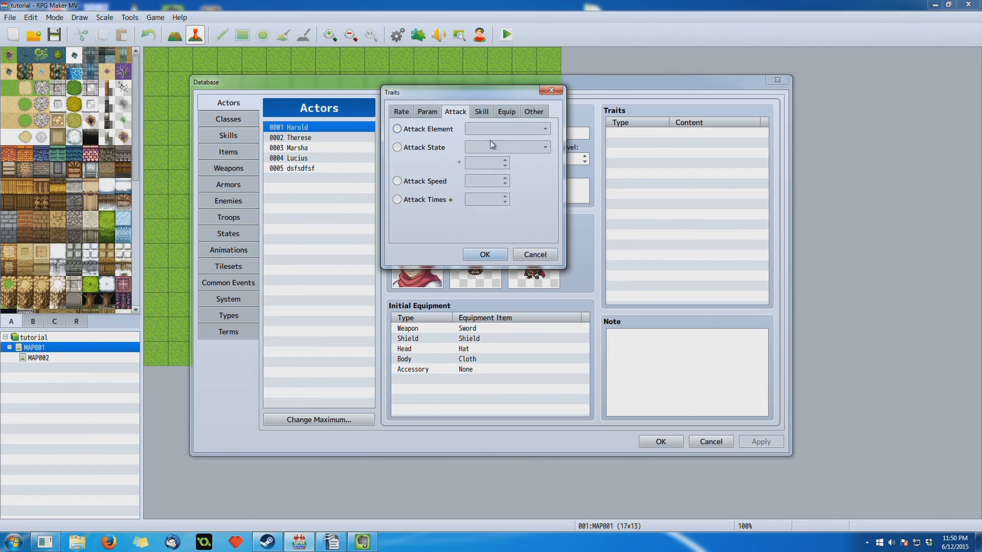
# - Select Attack State for the trait and review its list of states, leaving Knockout chosen
pyautogui.click(397, 147)
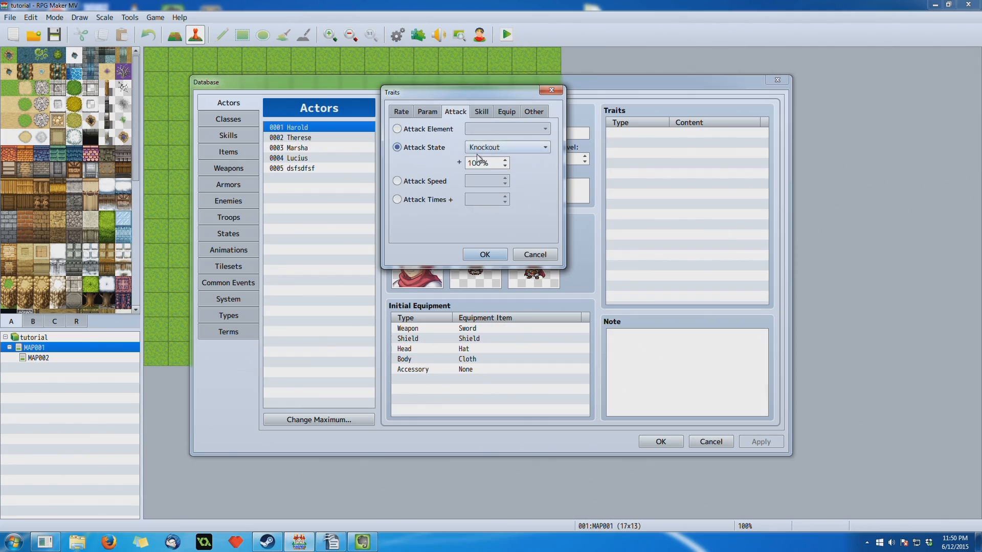
pyautogui.click(493, 148)
pyautogui.click(494, 149)
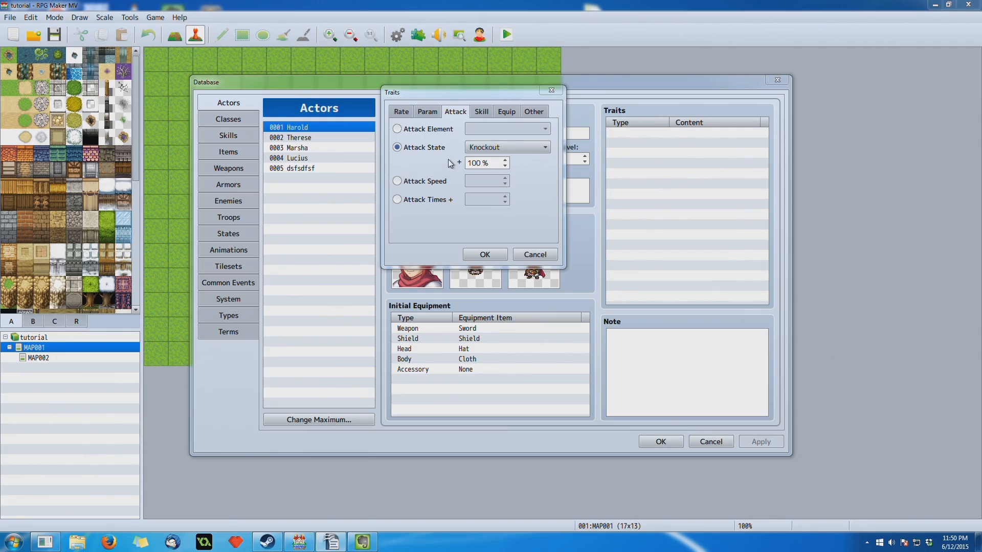
pyautogui.click(508, 147)
pyautogui.click(508, 147)
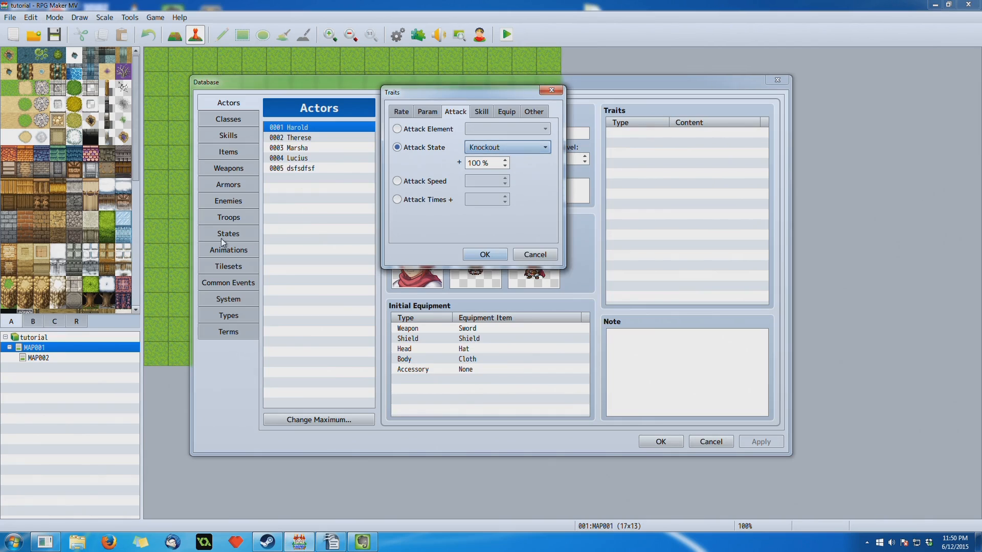
pyautogui.click(486, 152)
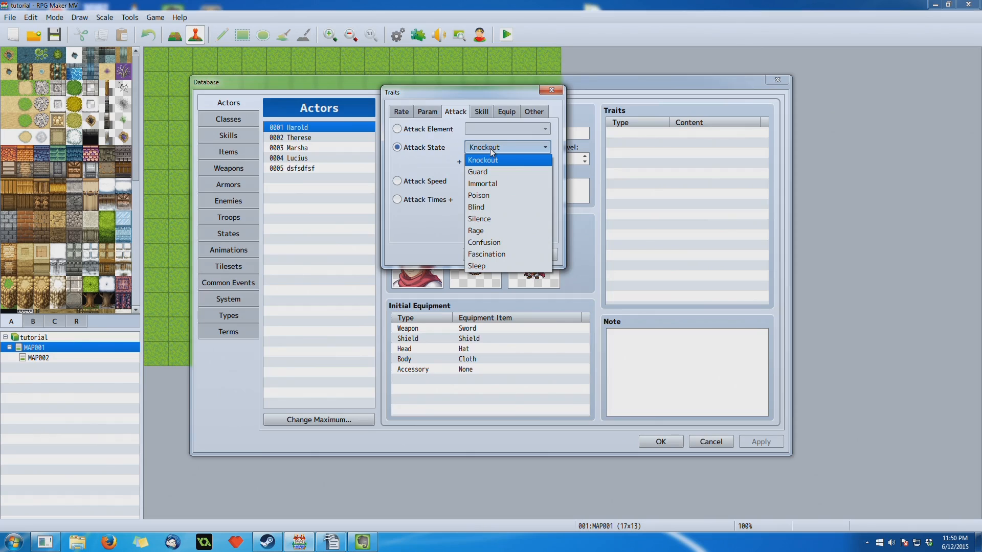
pyautogui.click(490, 148)
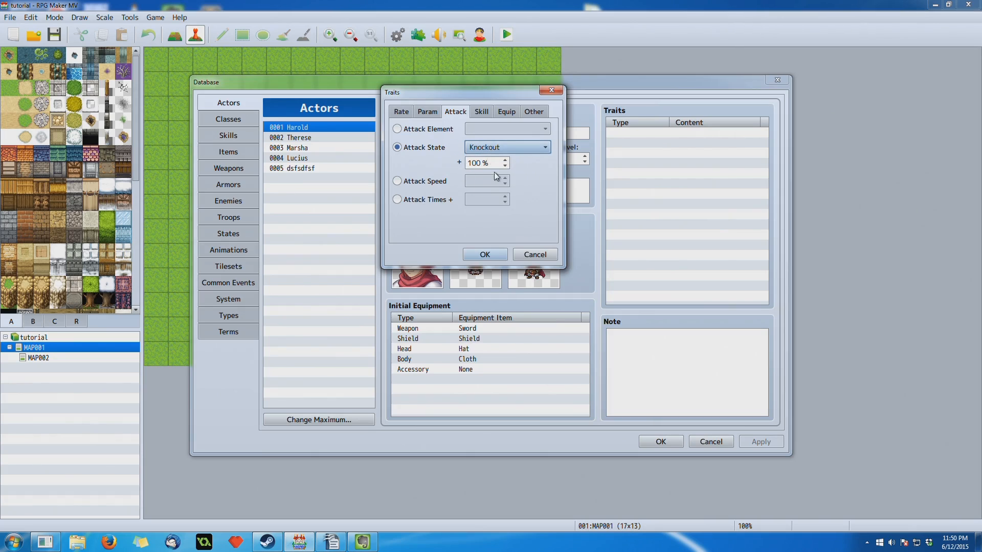
pyautogui.click(502, 149)
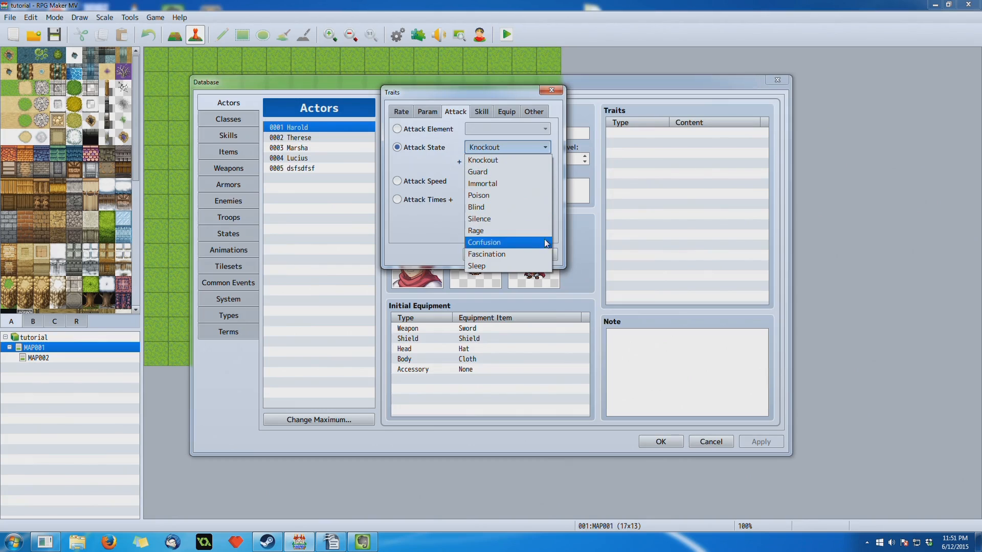
pyautogui.click(511, 146)
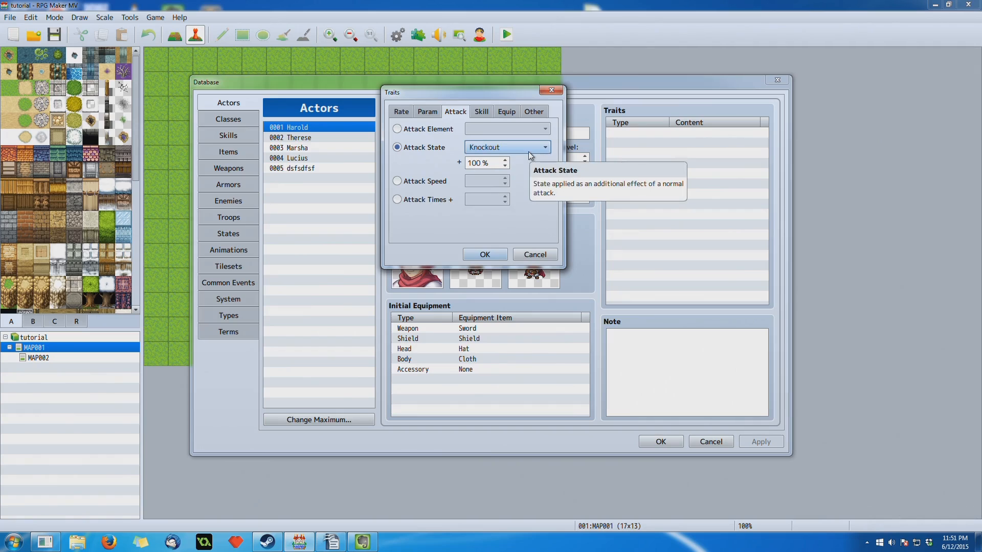
# - Select Attack Speed for the trait to examine its value and description, and discard the trait
pyautogui.click(421, 187)
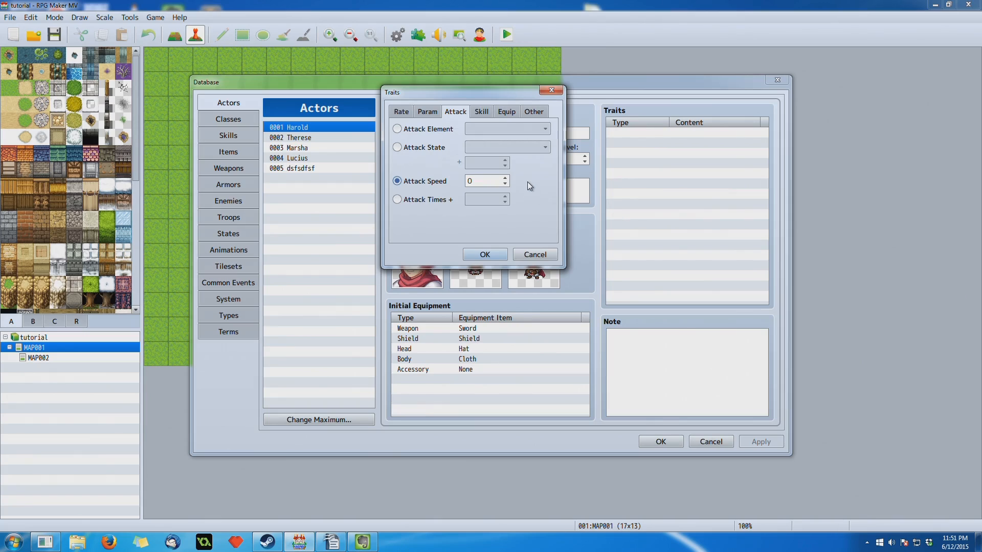
pyautogui.click(481, 180)
pyautogui.click(535, 254)
# - Look through the Skills, Items, Weapons and Classes sections of the database and return to Actors
pyautogui.click(228, 136)
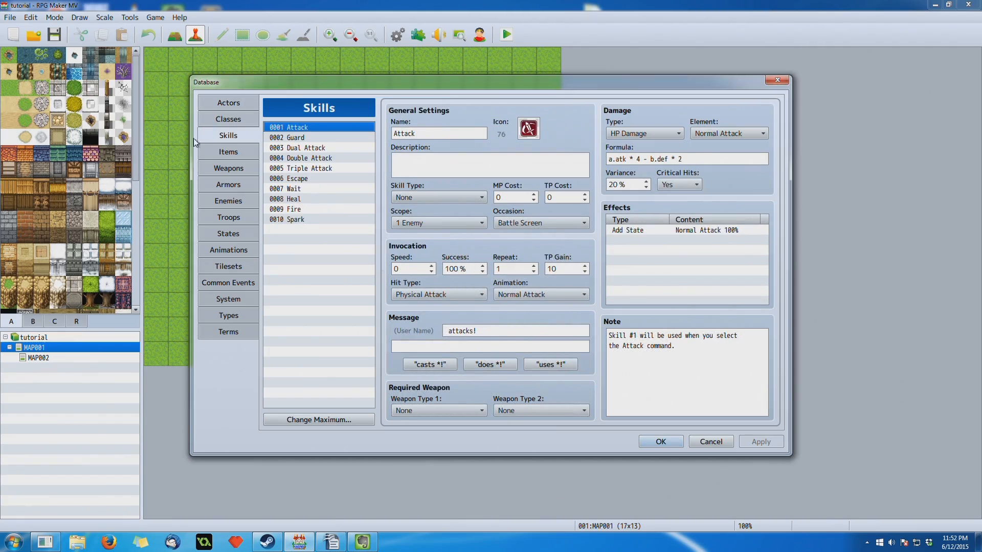
pyautogui.click(216, 154)
pyautogui.click(225, 168)
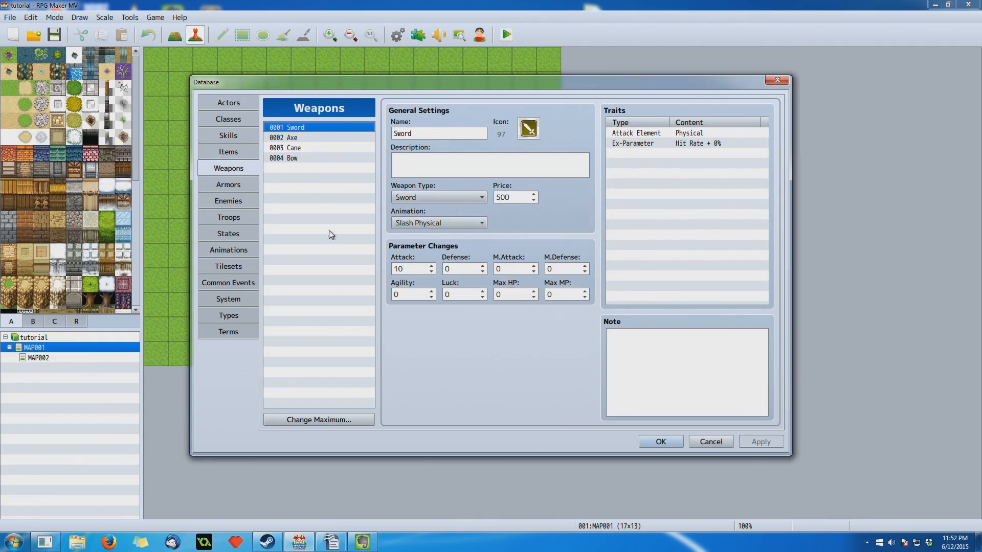
pyautogui.click(237, 136)
pyautogui.click(235, 124)
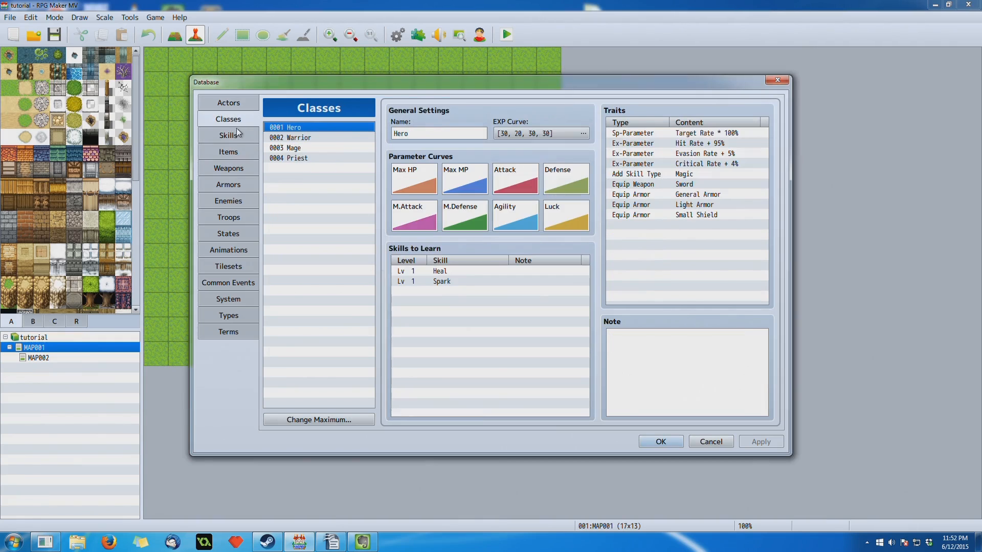
pyautogui.click(228, 103)
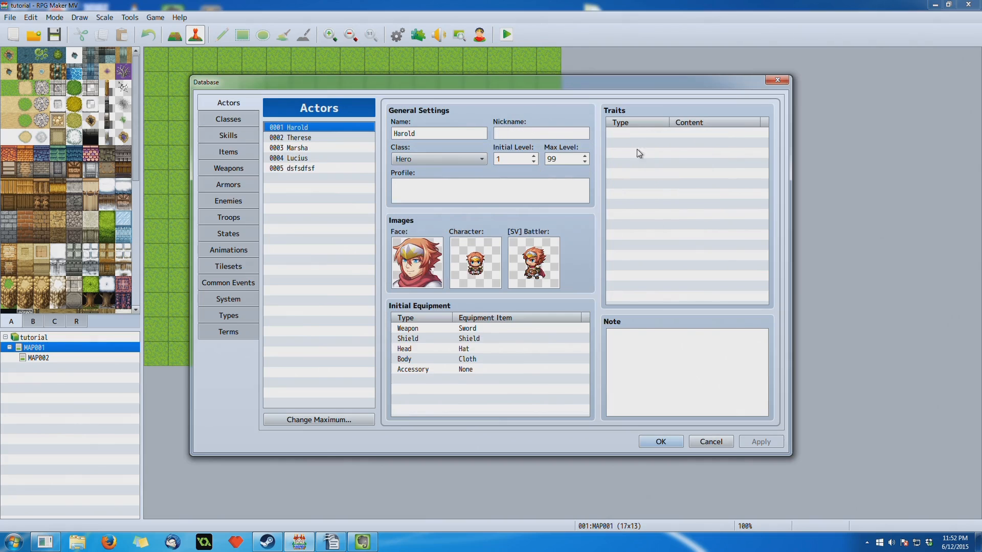
# - Try out the Attack Times + value in a new trait for the first actor, discard it, and check the Attack skill's settings
pyautogui.doubleClick(649, 136)
pyautogui.moveTo(701, 115); pyautogui.dragTo(519, 137)
pyautogui.click(495, 161)
pyautogui.click(464, 247)
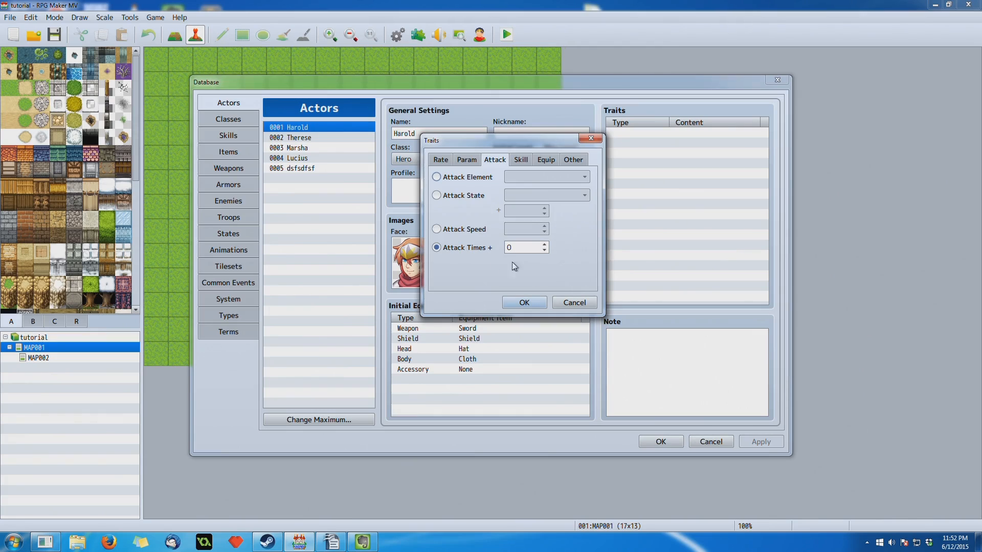
pyautogui.click(544, 245)
pyautogui.click(544, 245)
pyautogui.click(544, 250)
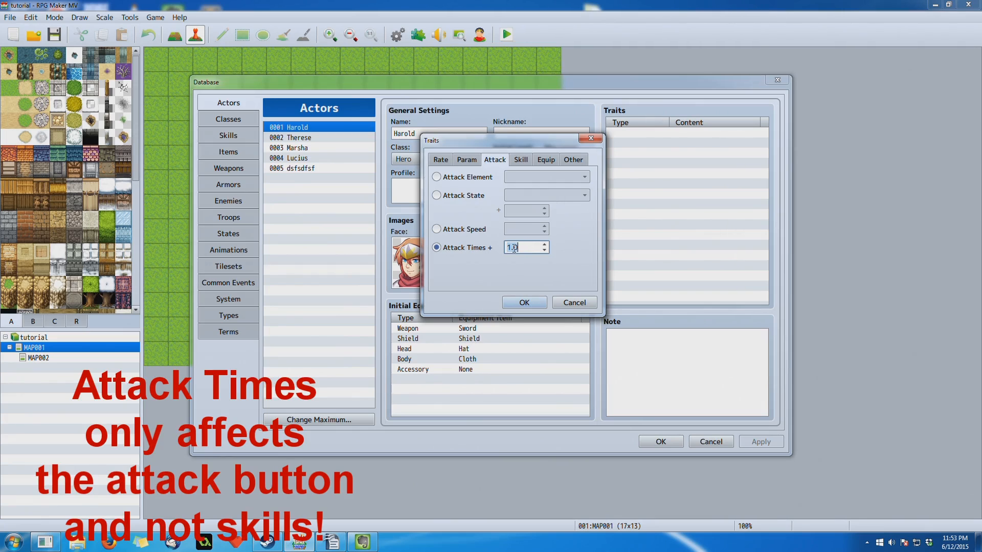
pyautogui.moveTo(517, 248)
pyautogui.click(575, 302)
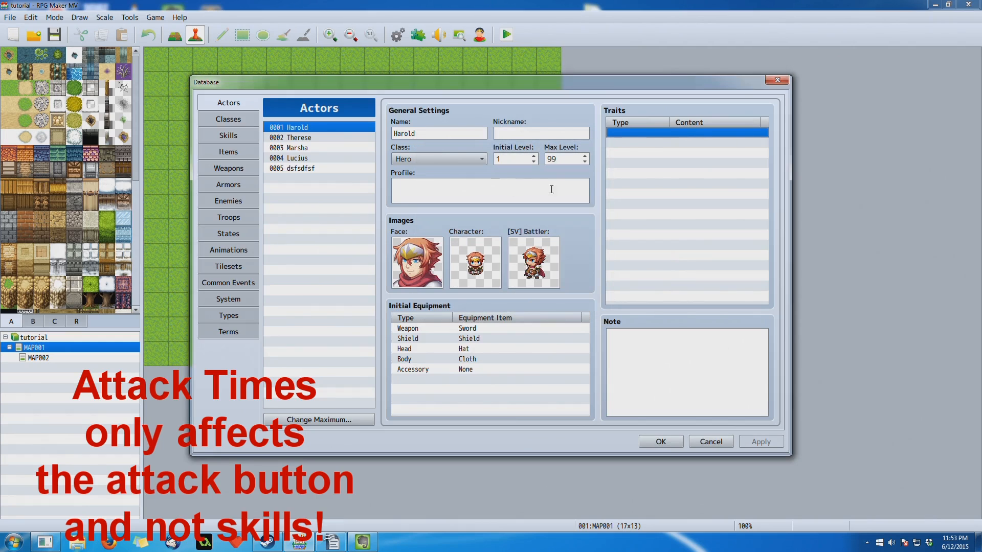
pyautogui.click(235, 136)
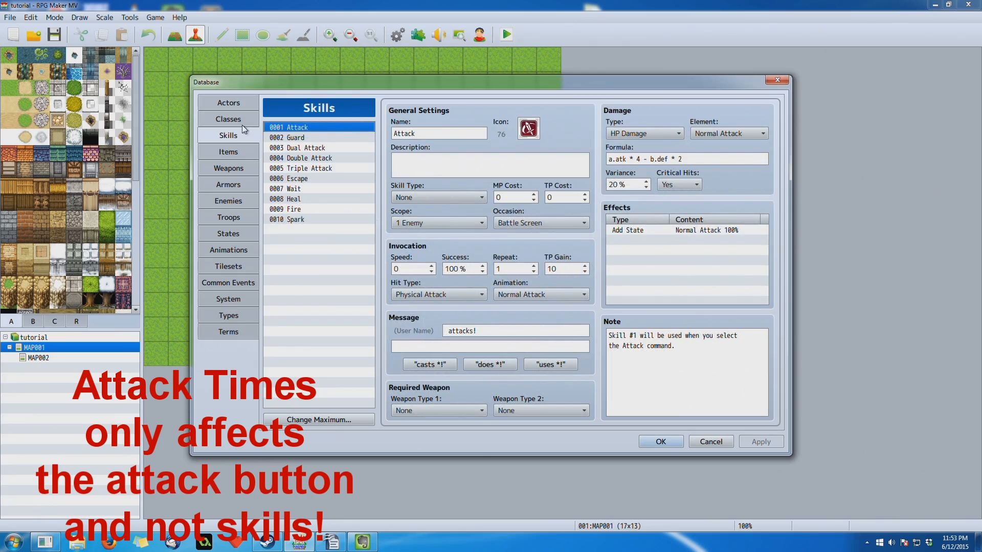
pyautogui.click(228, 103)
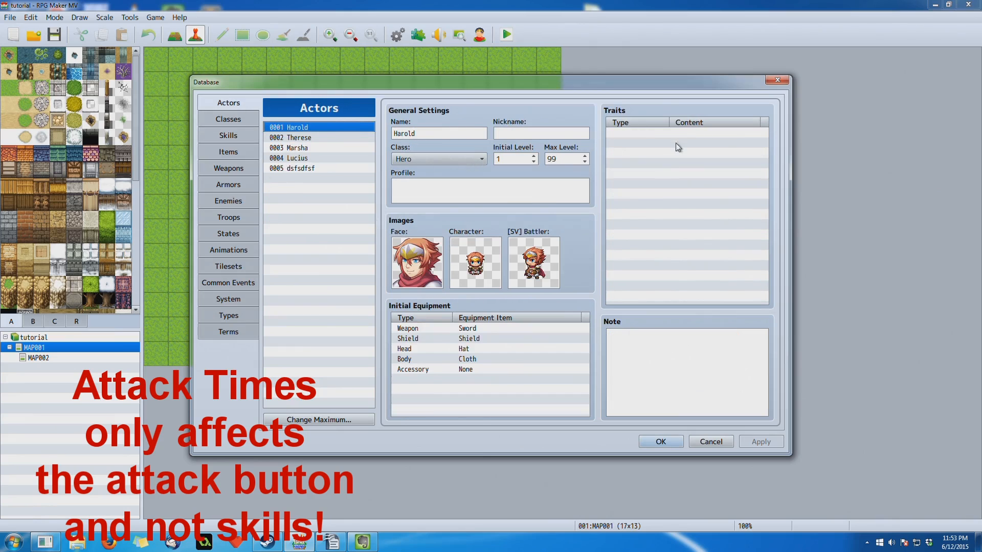
# - Start a new trait for the first actor, review the Add Skill Type choices Magic and Special, and discard it
pyautogui.doubleClick(671, 130)
pyautogui.moveTo(690, 121); pyautogui.dragTo(591, 151)
pyautogui.click(581, 150)
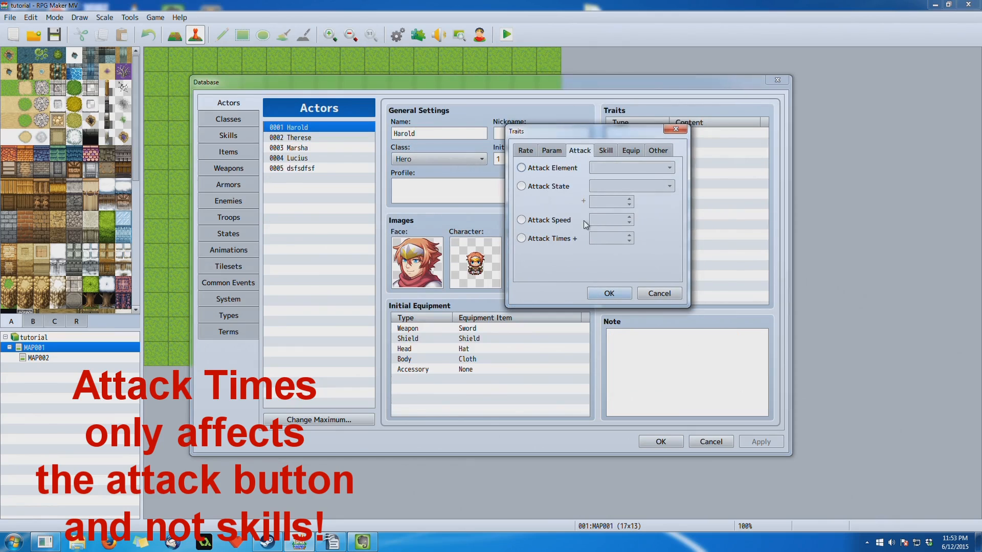
pyautogui.click(602, 150)
pyautogui.moveTo(609, 131); pyautogui.dragTo(508, 137)
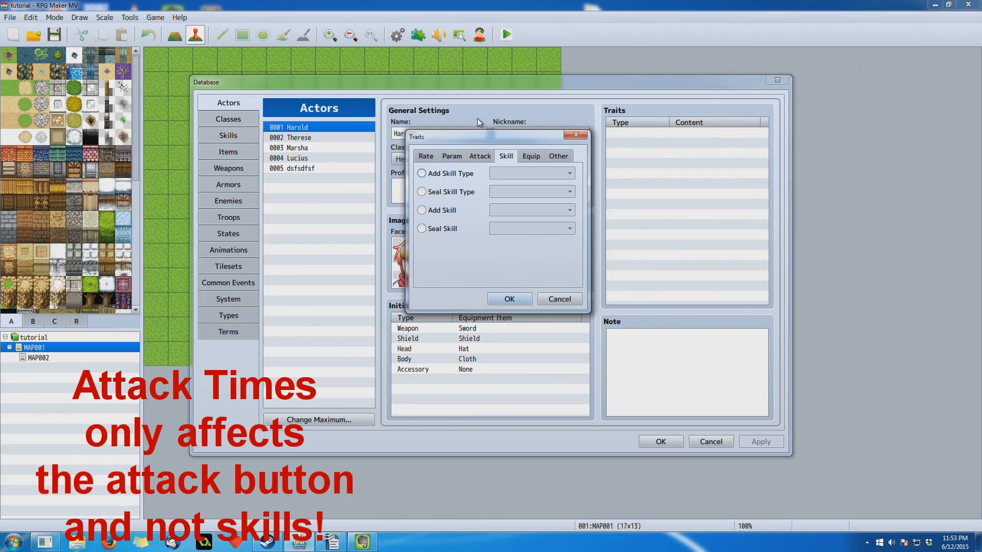
pyautogui.click(422, 173)
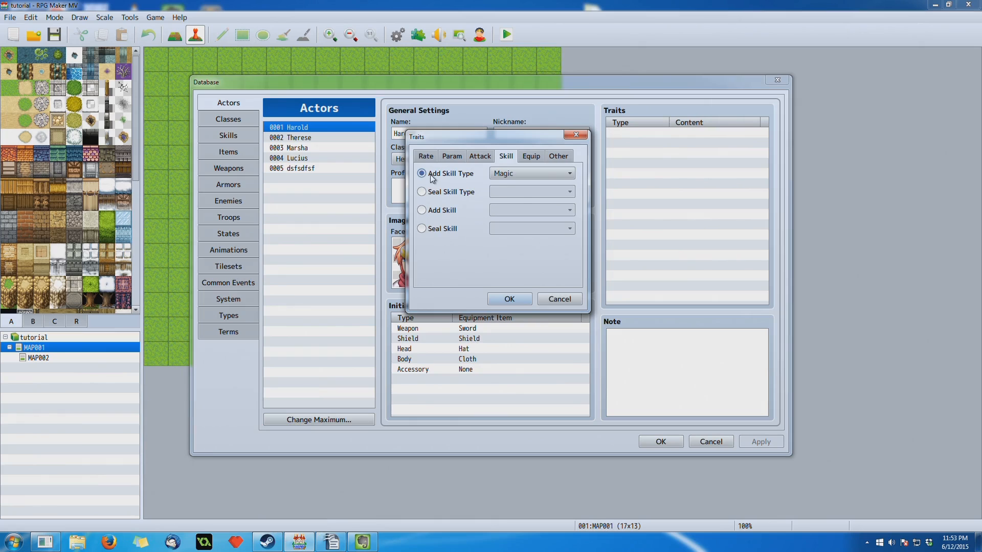
pyautogui.click(512, 175)
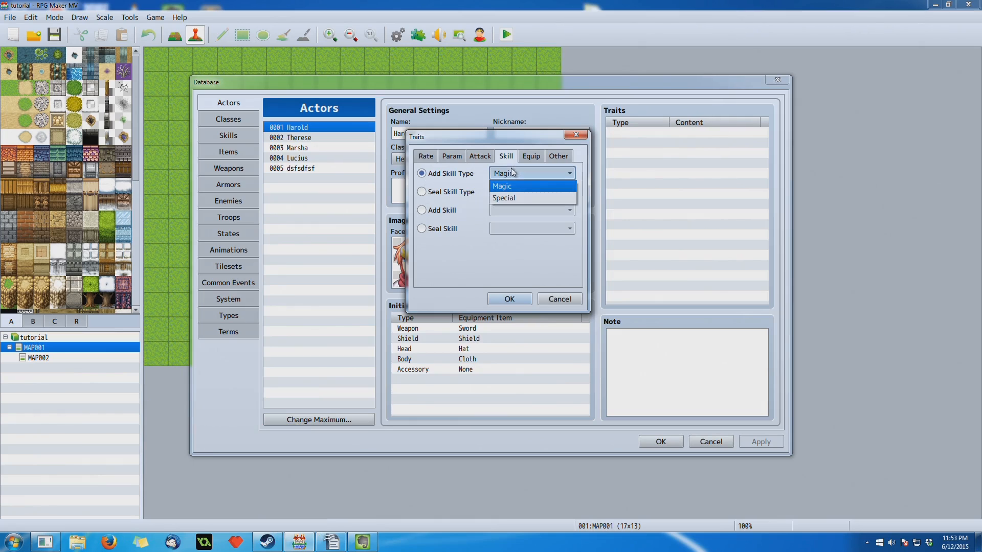
pyautogui.click(511, 175)
pyautogui.click(558, 298)
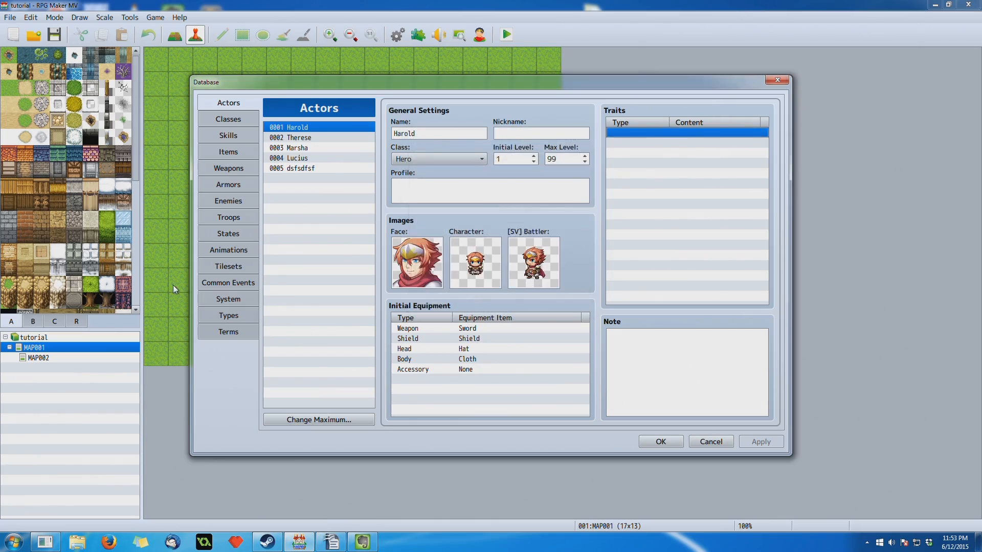
# - Look through the Types, Classes and Skills sections of the database and return to Actors
pyautogui.click(229, 316)
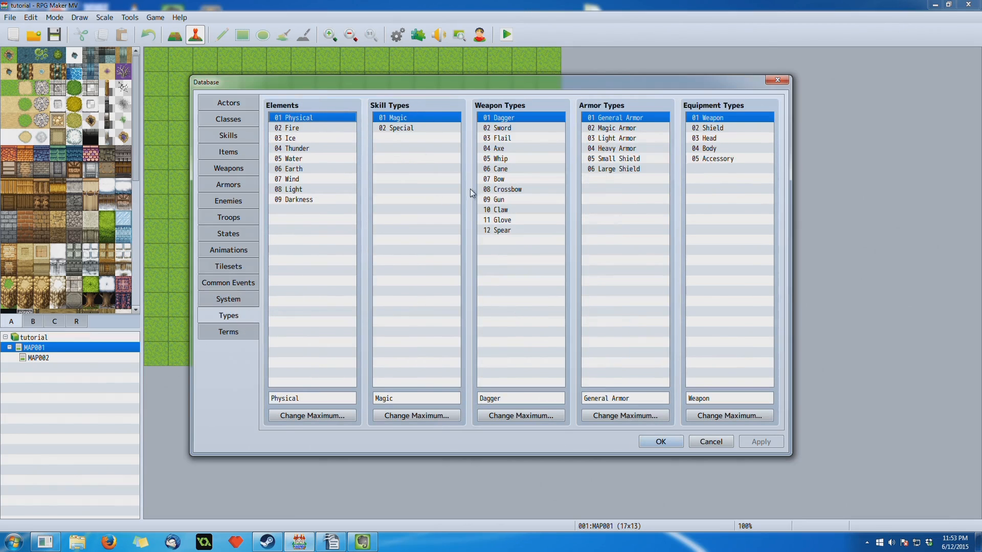
pyautogui.click(221, 120)
pyautogui.click(227, 136)
pyautogui.click(228, 103)
# - Start a new trait for the first actor, examine Add Skill Type with Magic, and discard the trait
pyautogui.doubleClick(656, 134)
pyautogui.moveTo(650, 115); pyautogui.dragTo(347, 128)
pyautogui.click(393, 148)
pyautogui.click(354, 168)
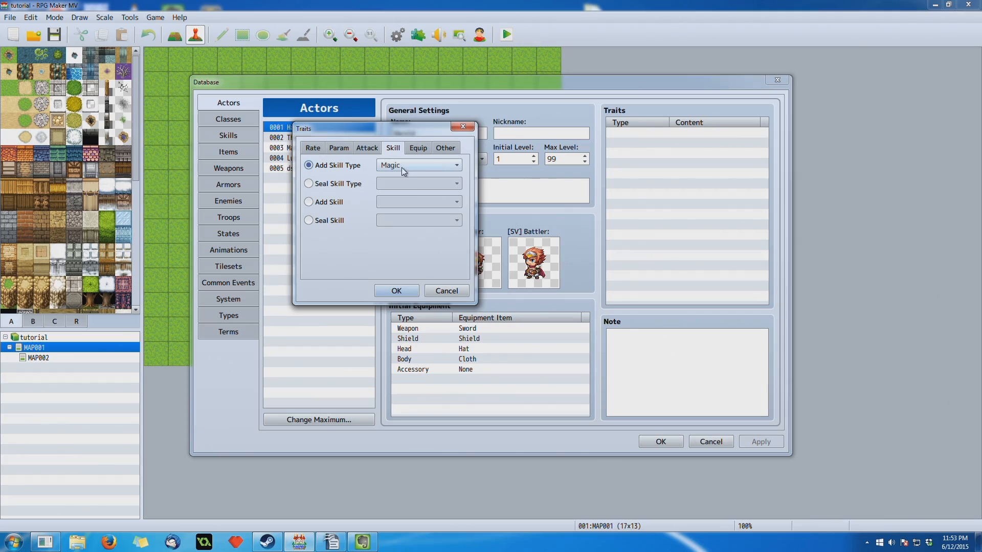
pyautogui.moveTo(421, 129); pyautogui.dragTo(585, 204)
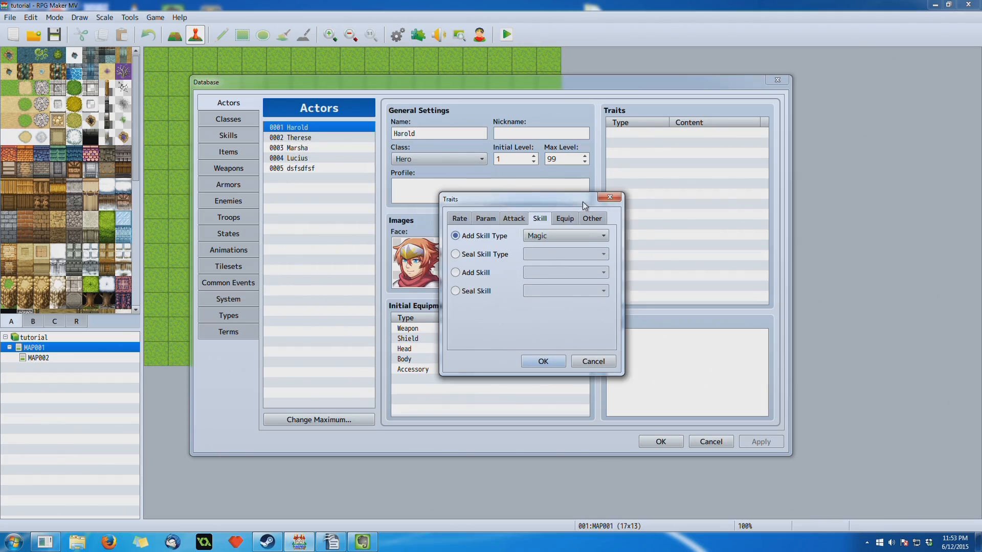
pyautogui.click(527, 238)
pyautogui.click(567, 238)
pyautogui.click(610, 197)
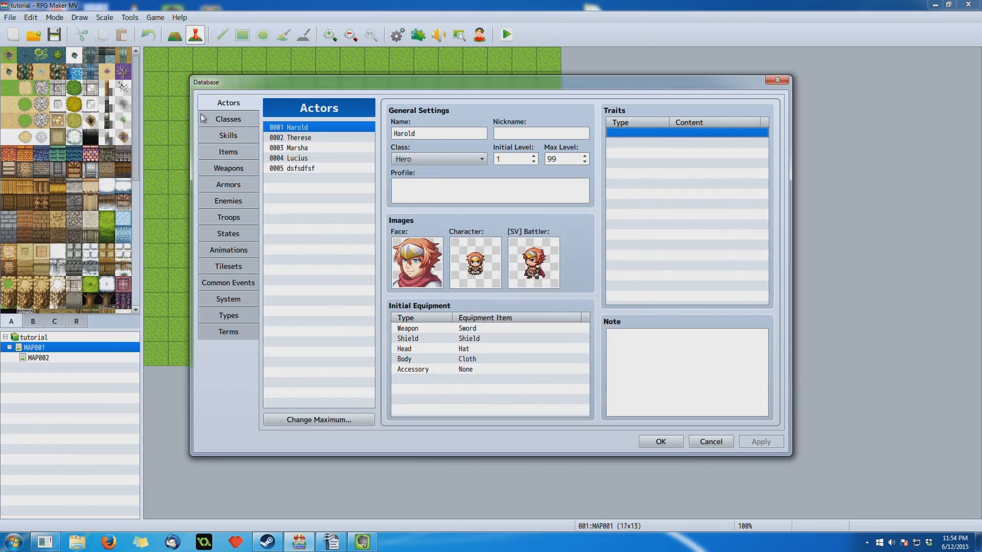
# - Check the Hero class's traits, and try Special for Add Skill Type in a new trait for the first actor
pyautogui.click(203, 119)
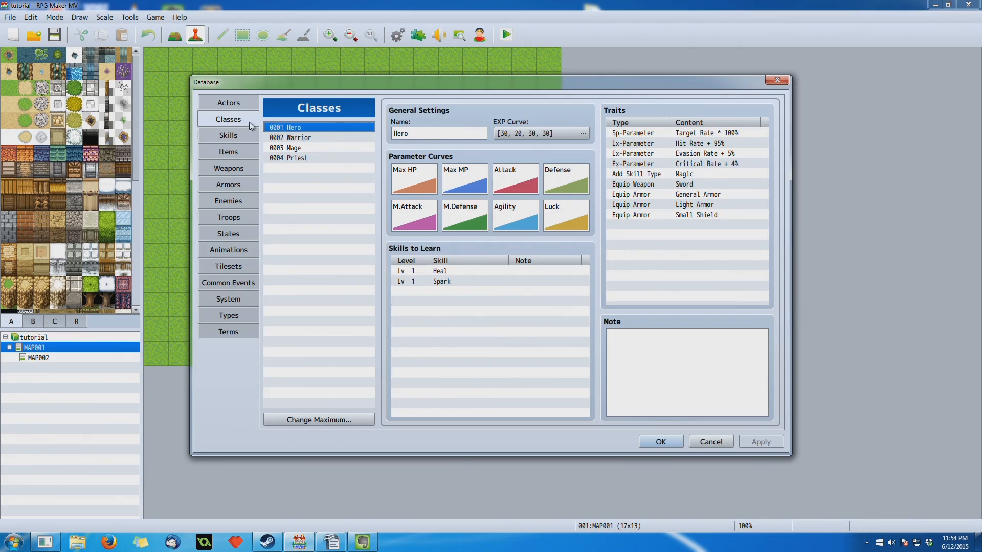
pyautogui.click(236, 103)
pyautogui.doubleClick(645, 133)
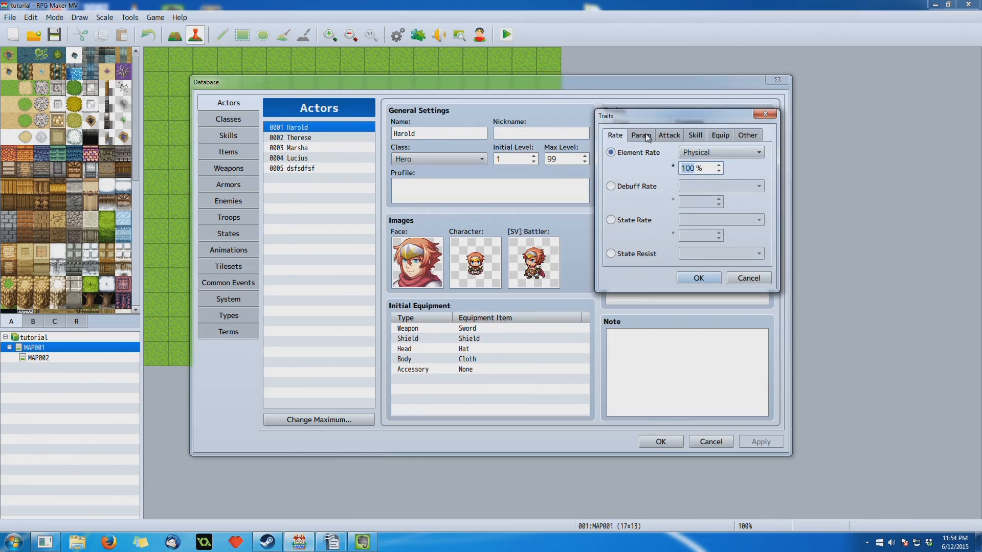
pyautogui.moveTo(685, 116); pyautogui.dragTo(422, 135)
pyautogui.click(432, 153)
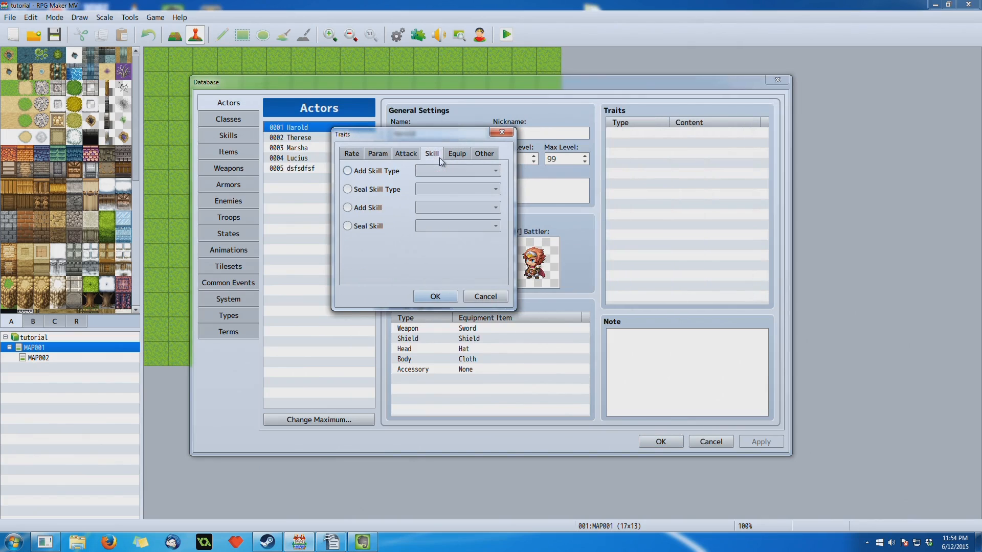
pyautogui.click(395, 174)
pyautogui.click(449, 171)
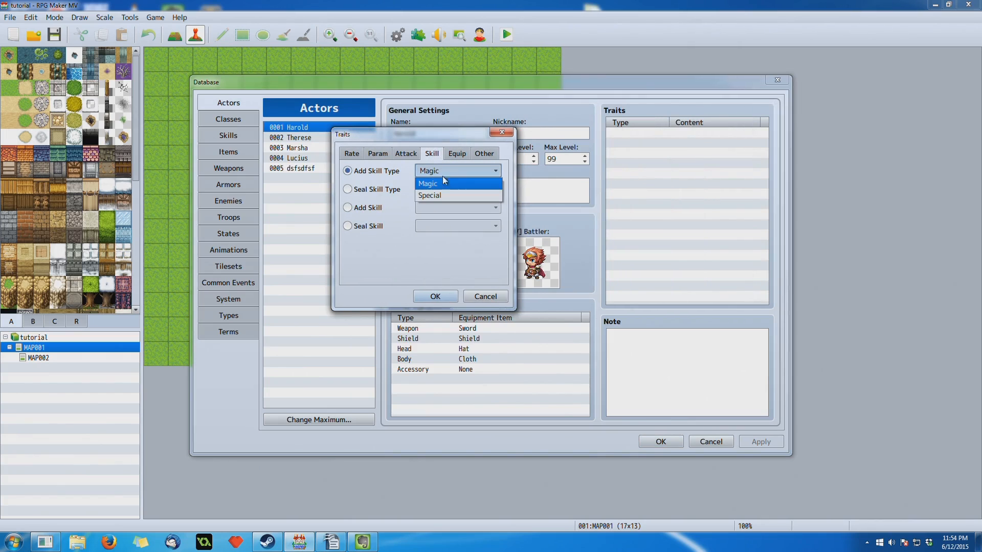
pyautogui.click(435, 196)
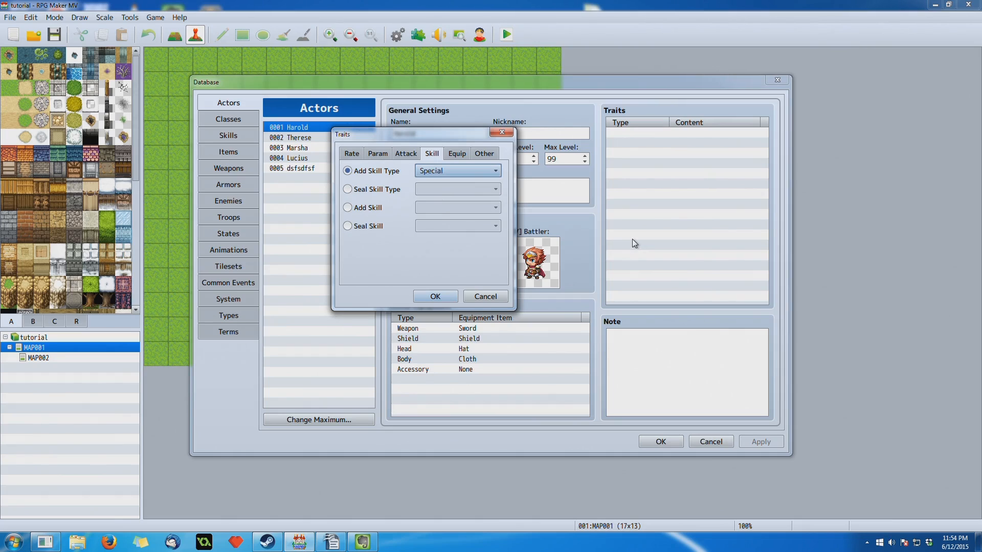
# - Switch the trait to Seal Skill Type and review its Magic and Special choices
pyautogui.click(376, 189)
pyautogui.click(454, 188)
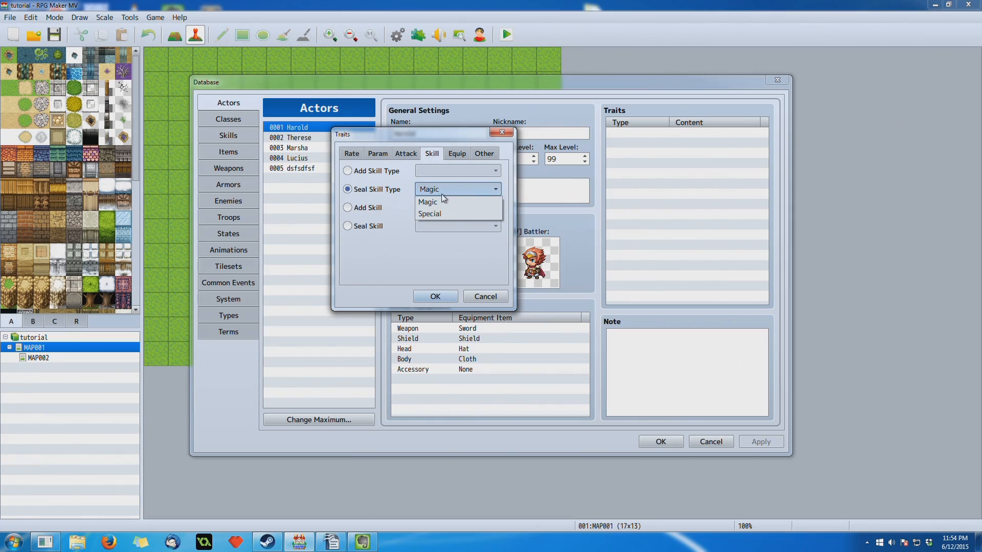
pyautogui.click(494, 190)
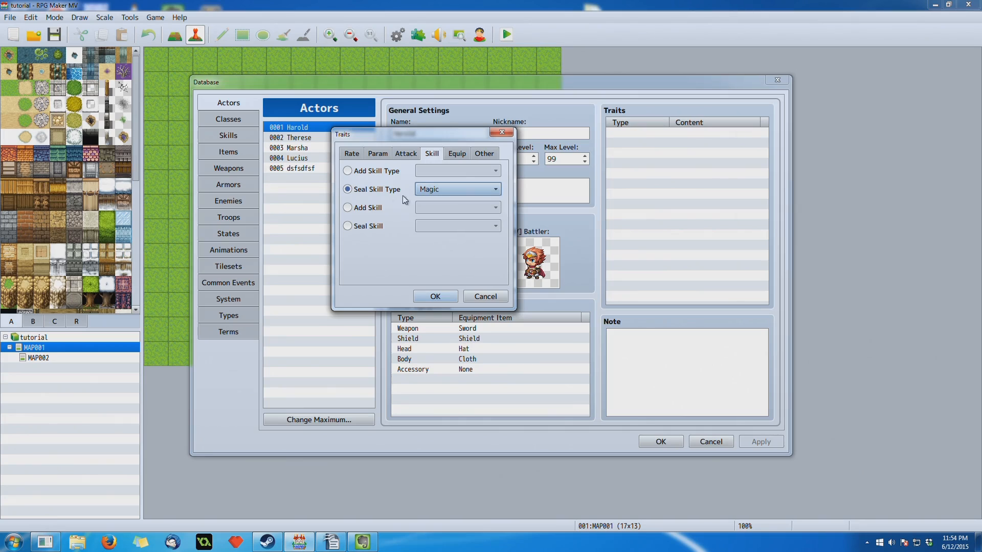
# - Switch the trait to Add Skill, review the skills it offers, and discard the trait
pyautogui.click(371, 214)
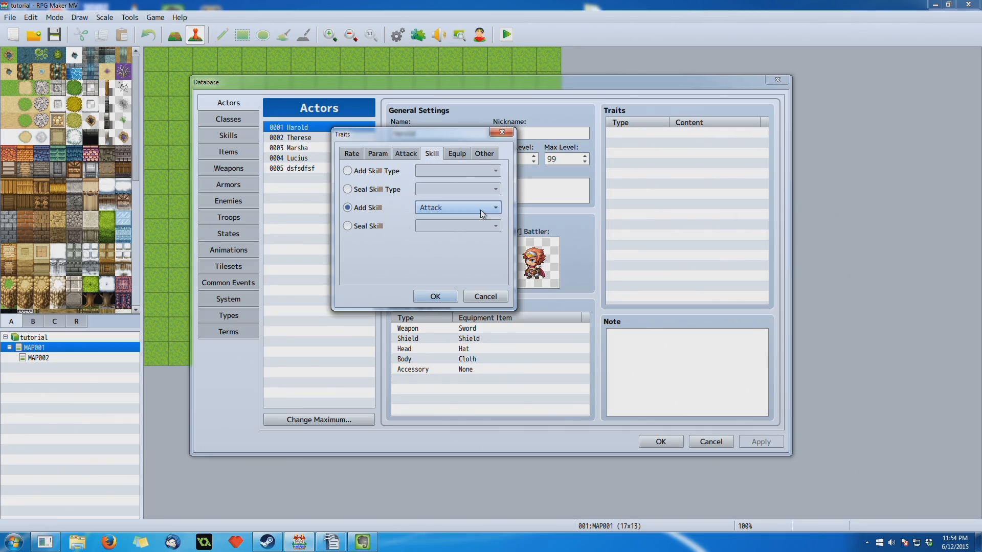
pyautogui.click(480, 209)
pyautogui.click(472, 209)
pyautogui.click(473, 208)
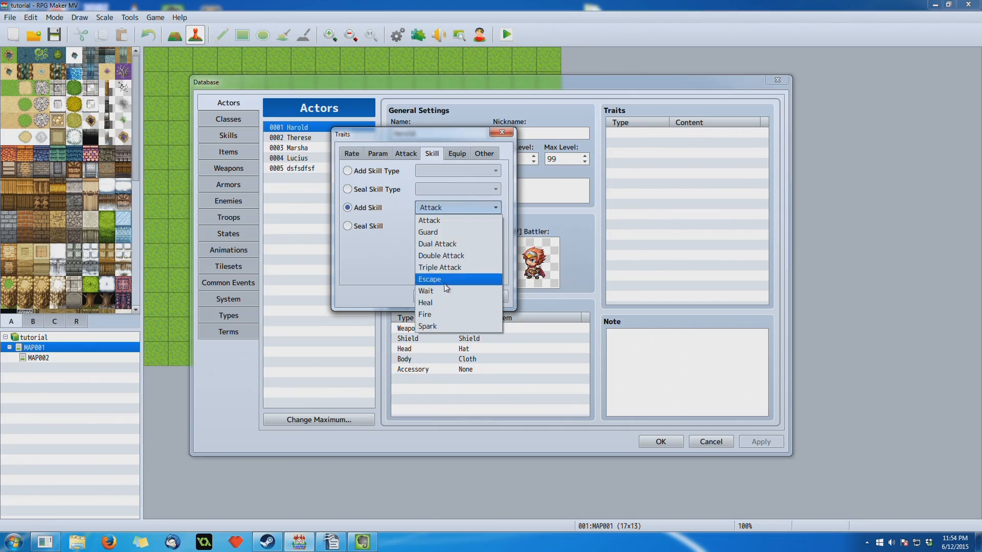
pyautogui.click(473, 221)
pyautogui.click(476, 207)
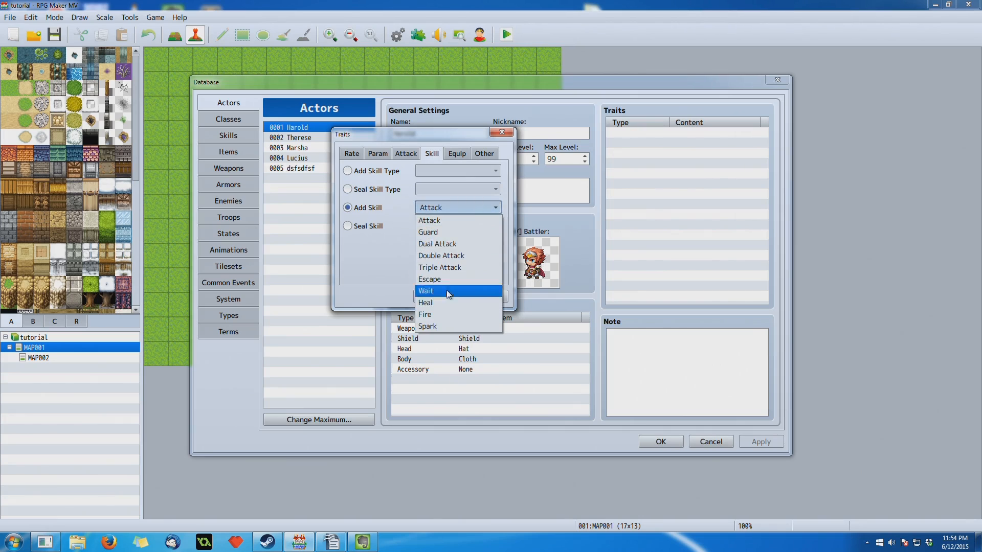
pyautogui.click(468, 209)
pyautogui.click(485, 297)
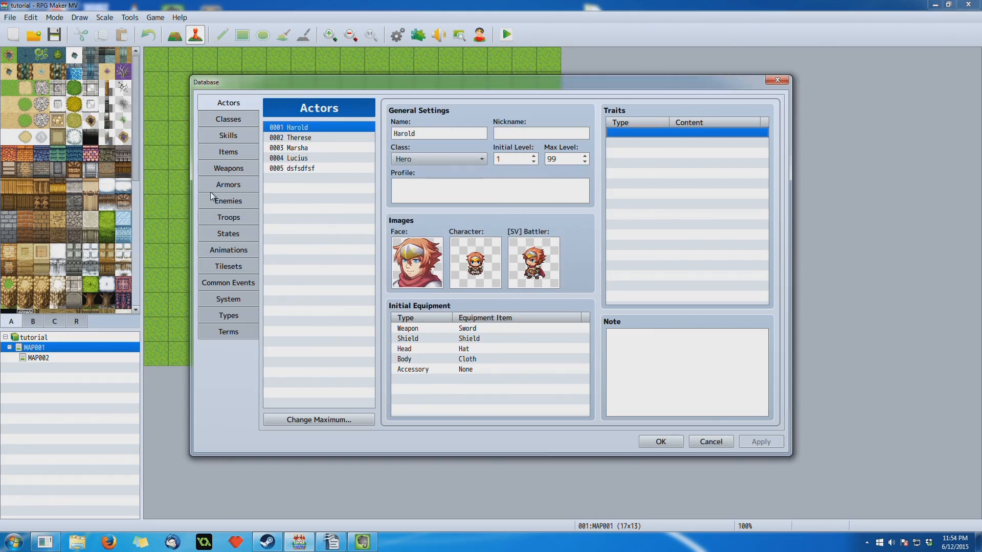
# - Check the Heal skill's settings and the Hero class's traits and skills, and return to Actors
pyautogui.click(228, 136)
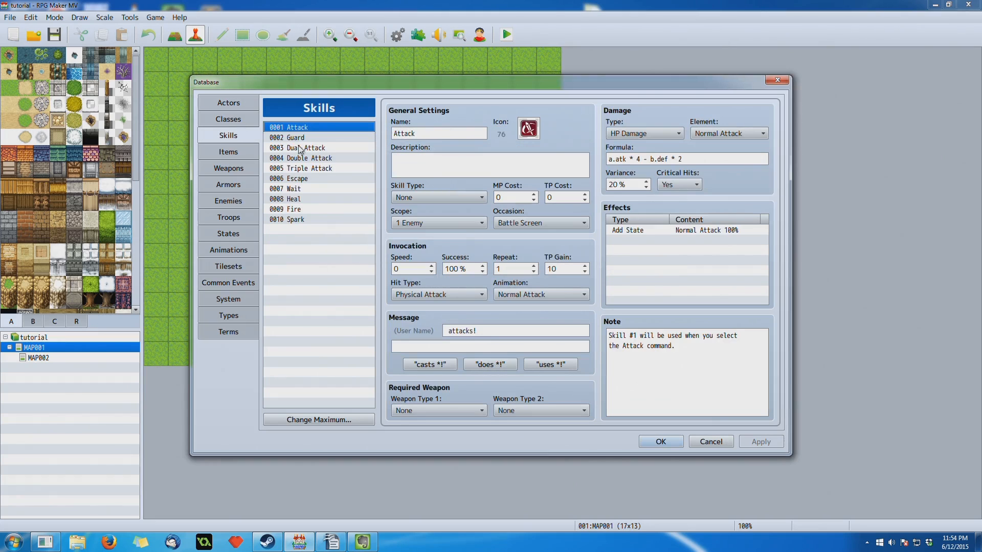
pyautogui.click(302, 200)
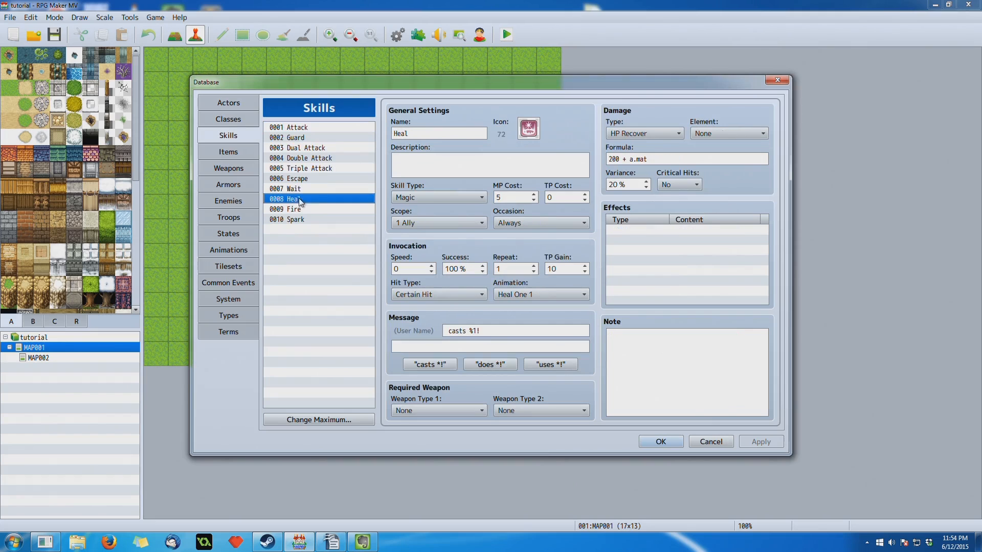
pyautogui.click(221, 123)
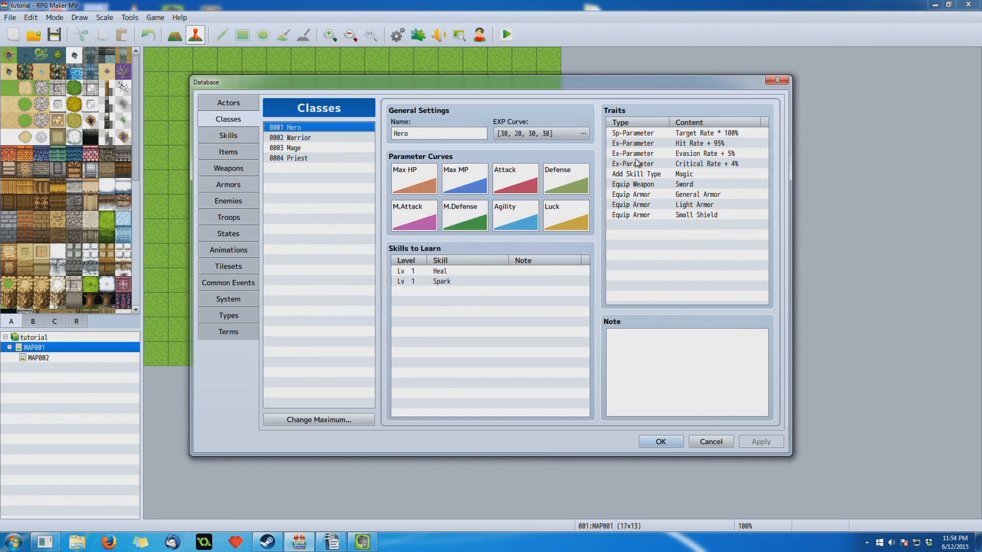
pyautogui.click(245, 102)
# - Start a new trait for the first actor and review the skills offered by Seal Skill
pyautogui.doubleClick(651, 131)
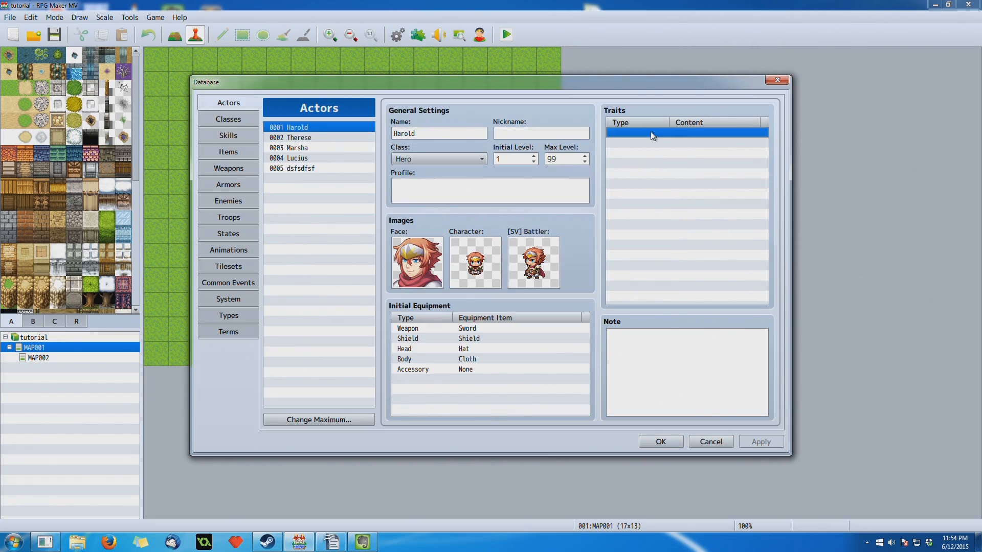
pyautogui.click(700, 135)
pyautogui.moveTo(706, 113); pyautogui.dragTo(533, 121)
pyautogui.click(457, 215)
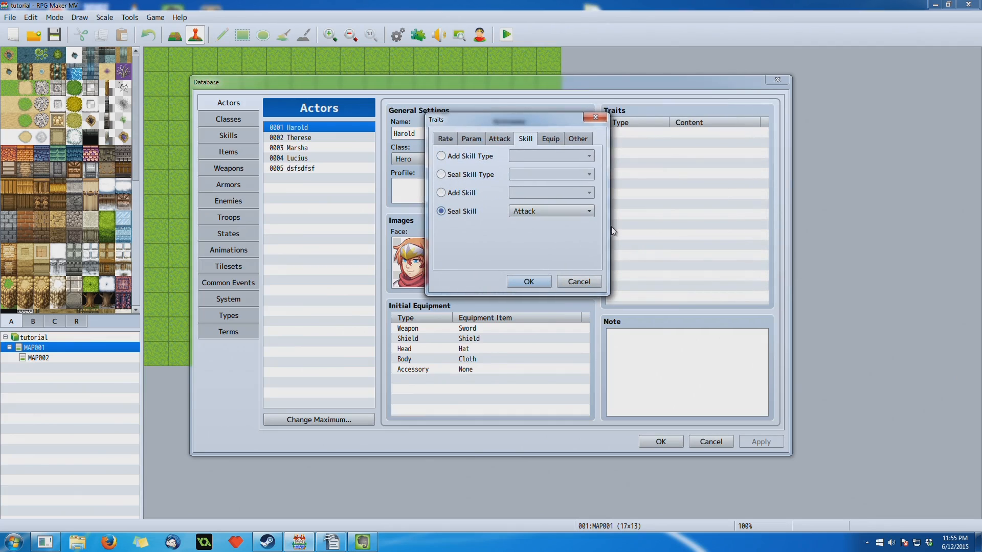
pyautogui.click(555, 213)
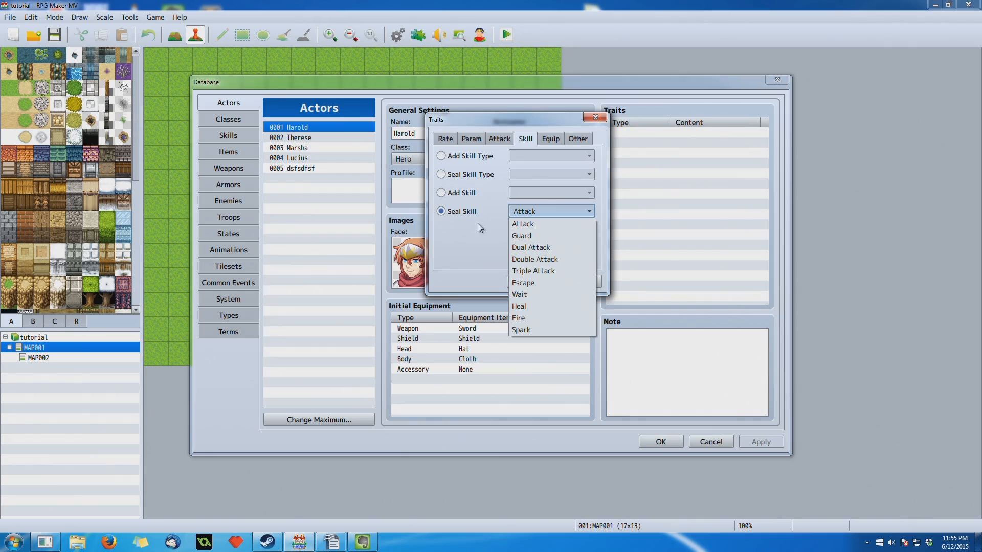
pyautogui.click(533, 206)
# - Switch the trait to Equip Weapon, review the weapon types it offers, and discard the trait
pyautogui.click(559, 140)
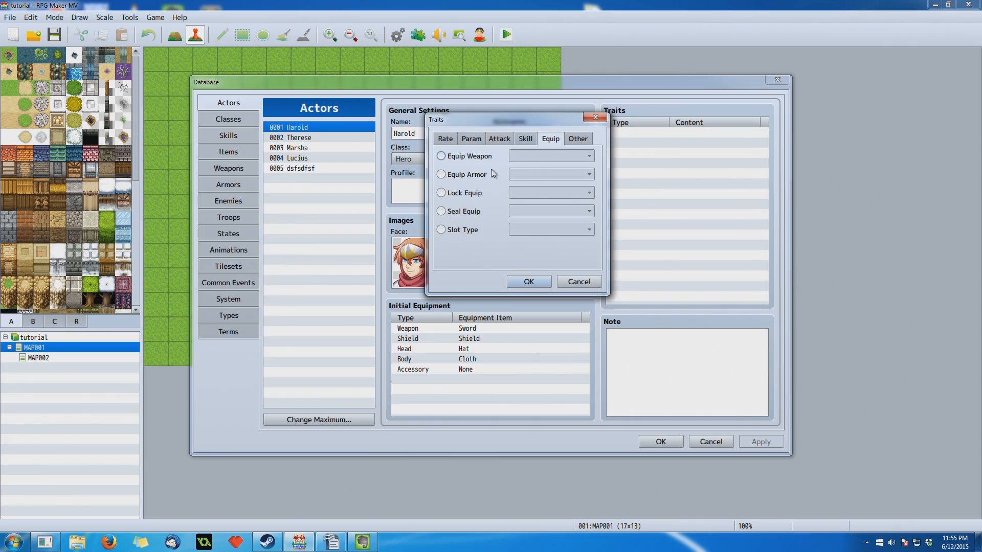
pyautogui.click(482, 163)
pyautogui.click(535, 158)
pyautogui.click(536, 118)
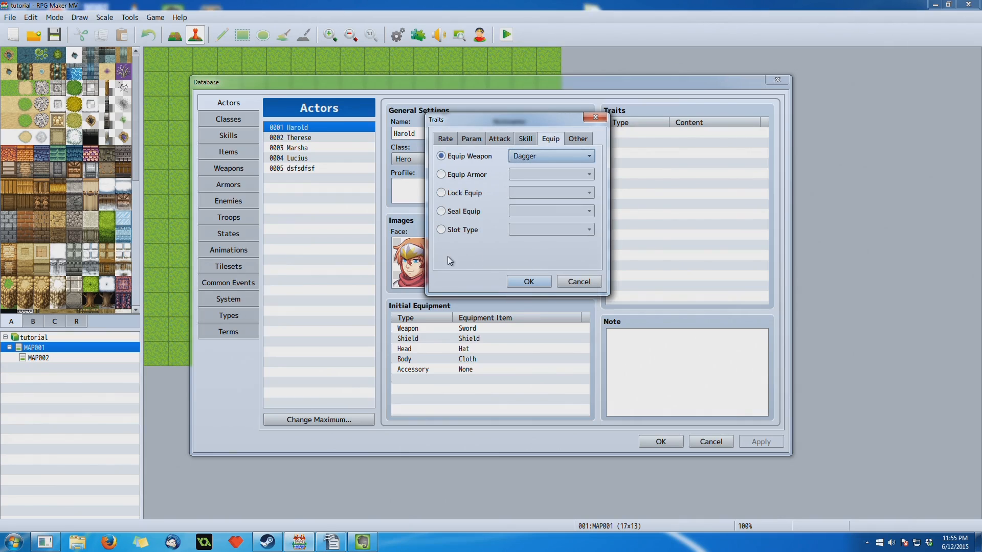
pyautogui.click(554, 160)
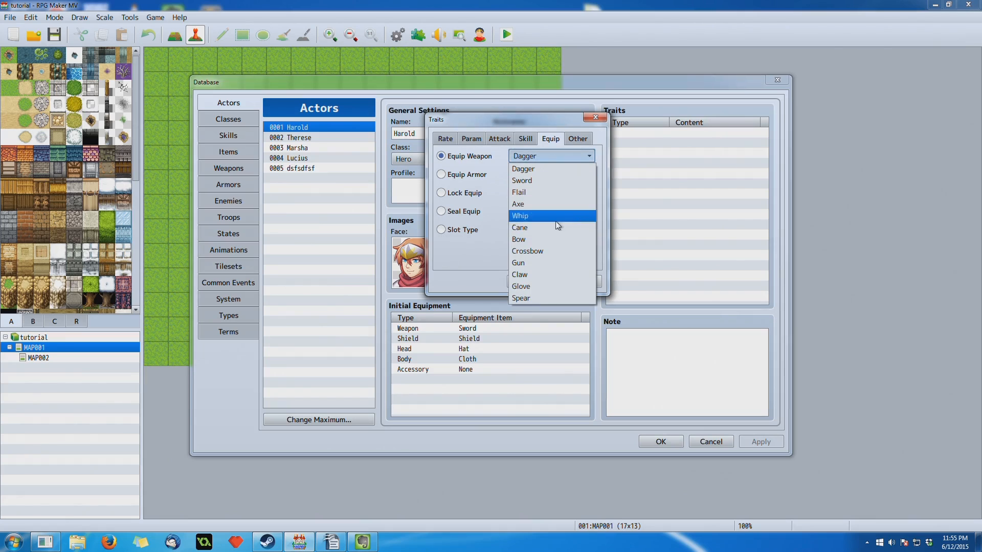
pyautogui.click(481, 282)
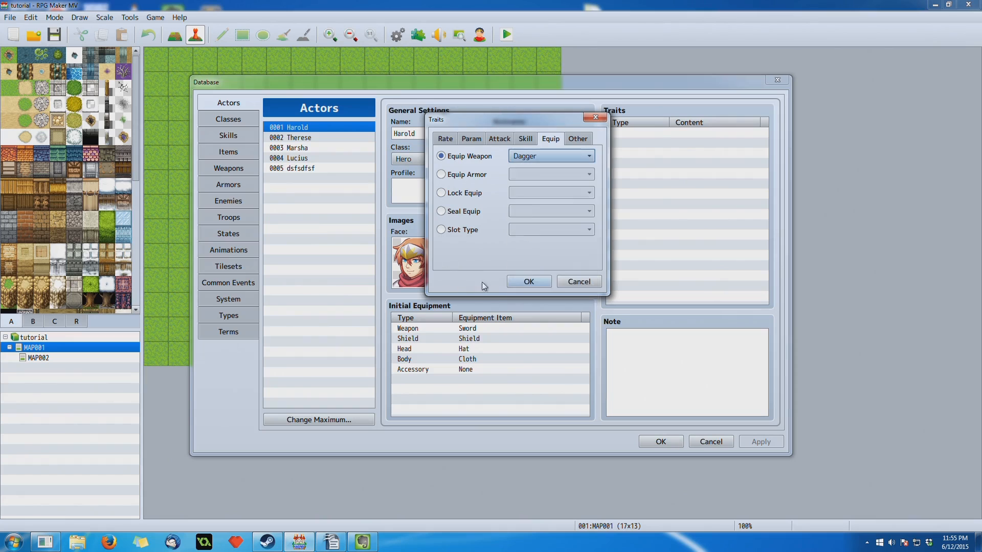
pyautogui.click(579, 282)
# - Look at the Types section and the Hero class's traits, discarding a blank actor trait, and return to Actors
pyautogui.click(228, 316)
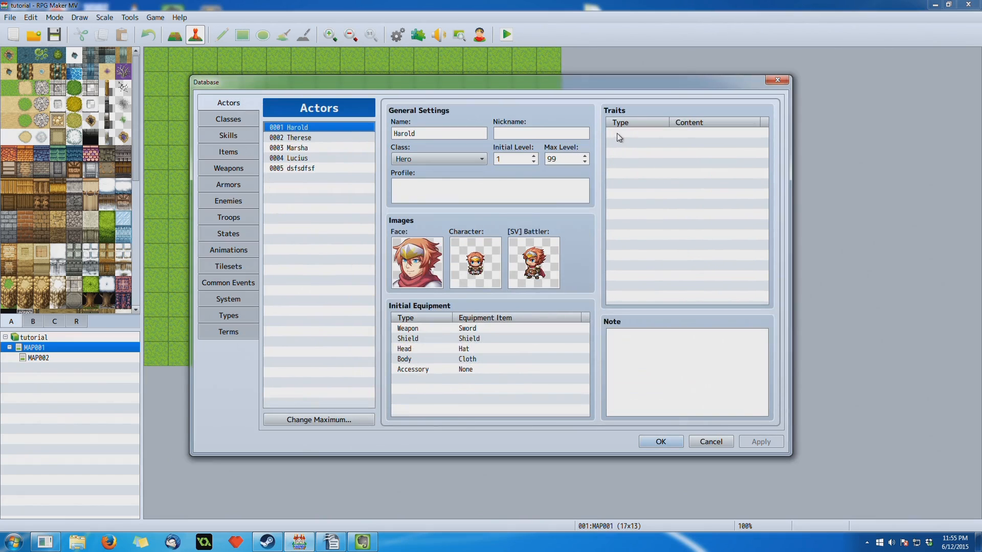
pyautogui.doubleClick(618, 134)
pyautogui.moveTo(630, 119); pyautogui.dragTo(283, 165)
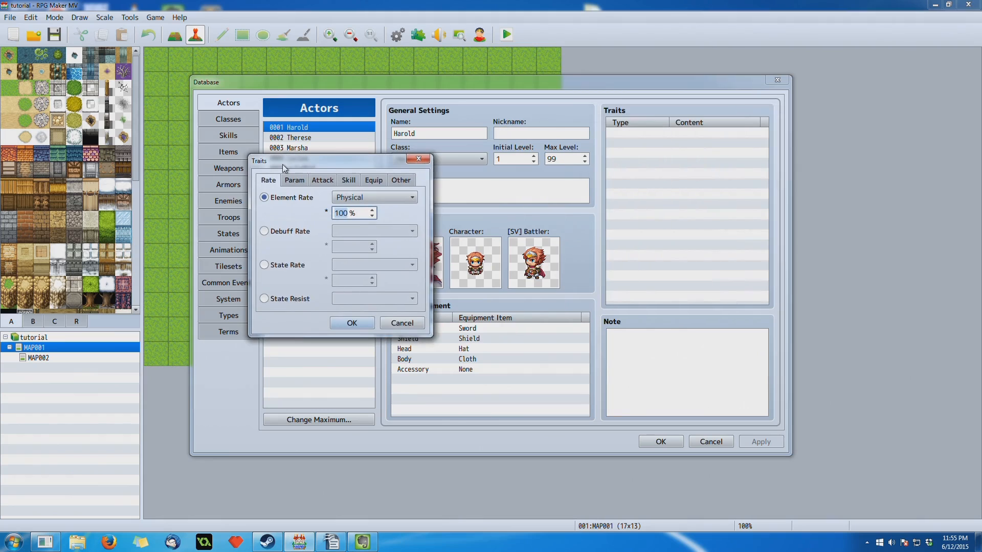
pyautogui.click(417, 160)
pyautogui.click(228, 119)
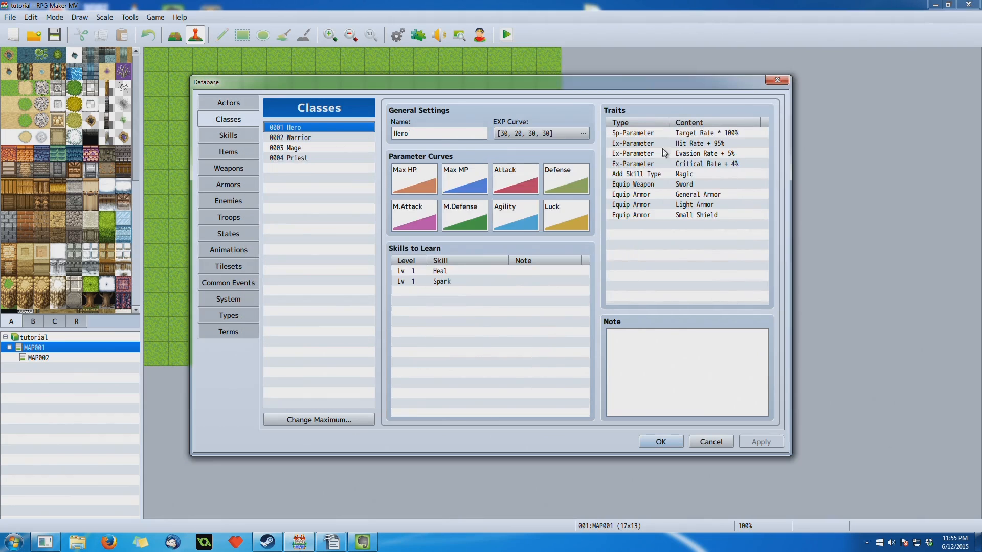
pyautogui.click(228, 103)
# - Start a new trait for the first actor and go over the Equip Weapon choices again
pyautogui.doubleClick(660, 132)
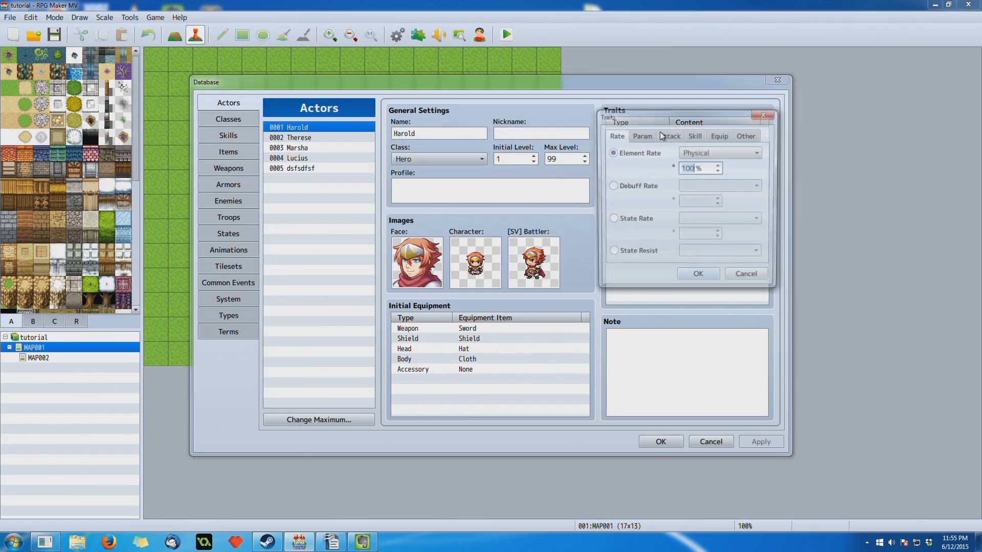
pyautogui.moveTo(646, 120); pyautogui.dragTo(397, 152)
pyautogui.click(476, 167)
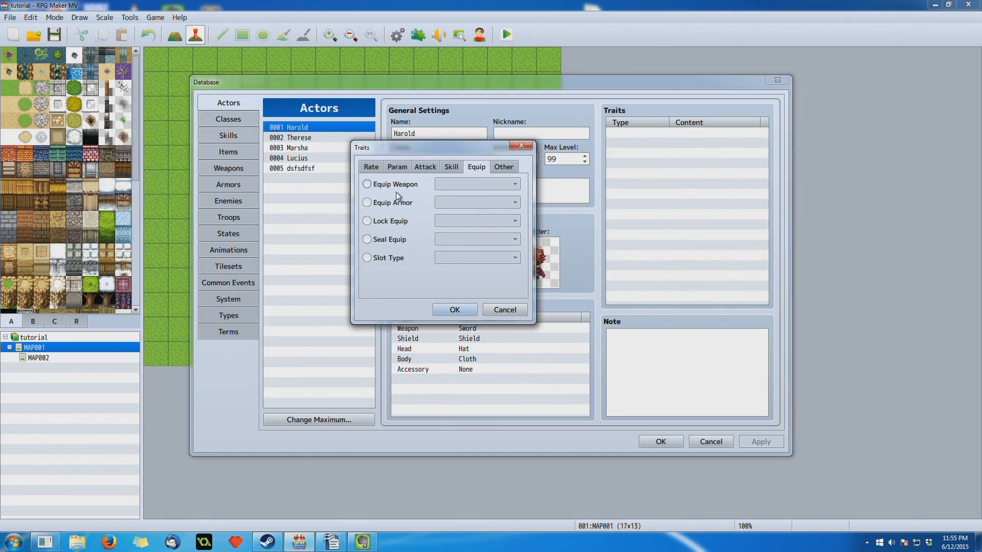
pyautogui.click(384, 185)
pyautogui.click(483, 185)
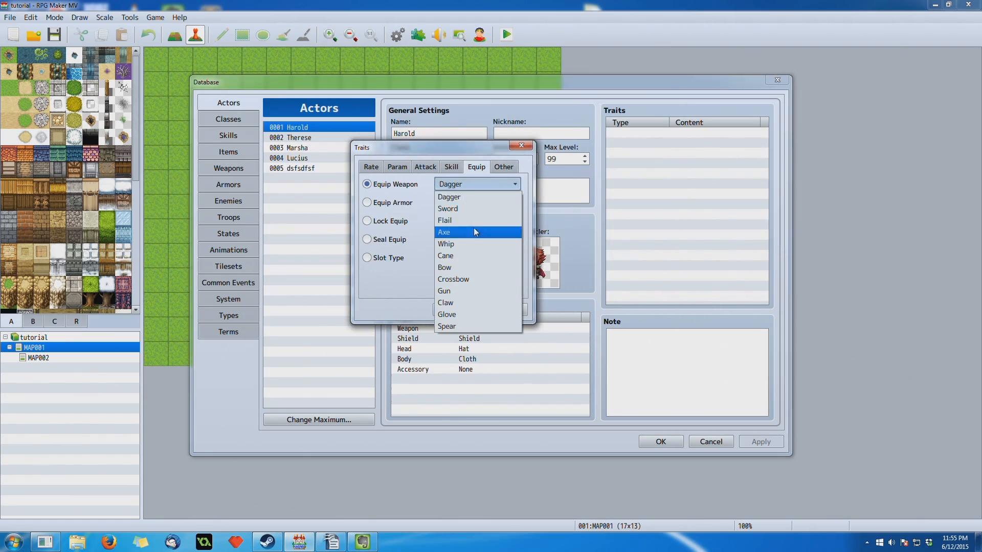
pyautogui.click(471, 187)
# - Review the Equip Armor choices and the Lock Equip option with Weapon, and display the skill traits
pyautogui.click(400, 203)
pyautogui.click(446, 205)
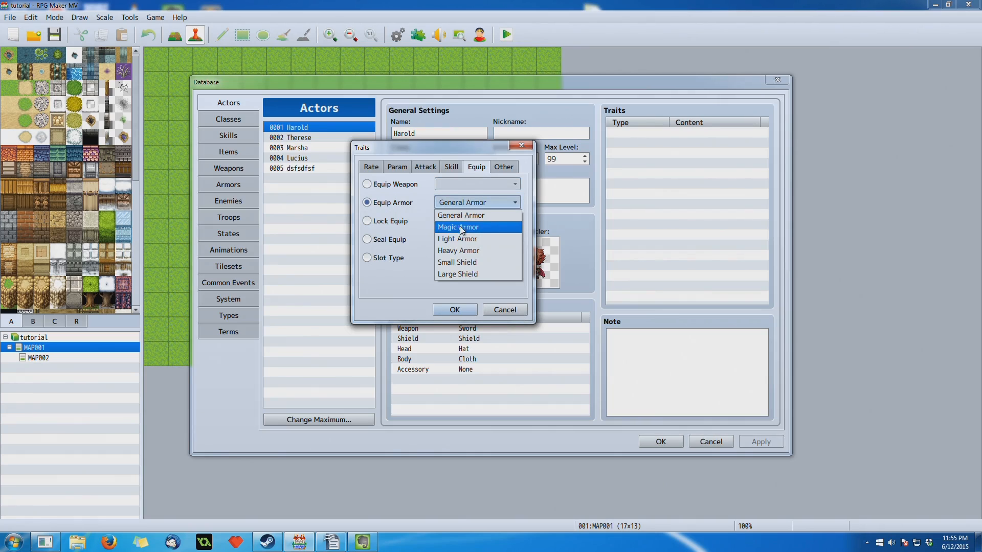
pyautogui.click(475, 205)
pyautogui.click(402, 221)
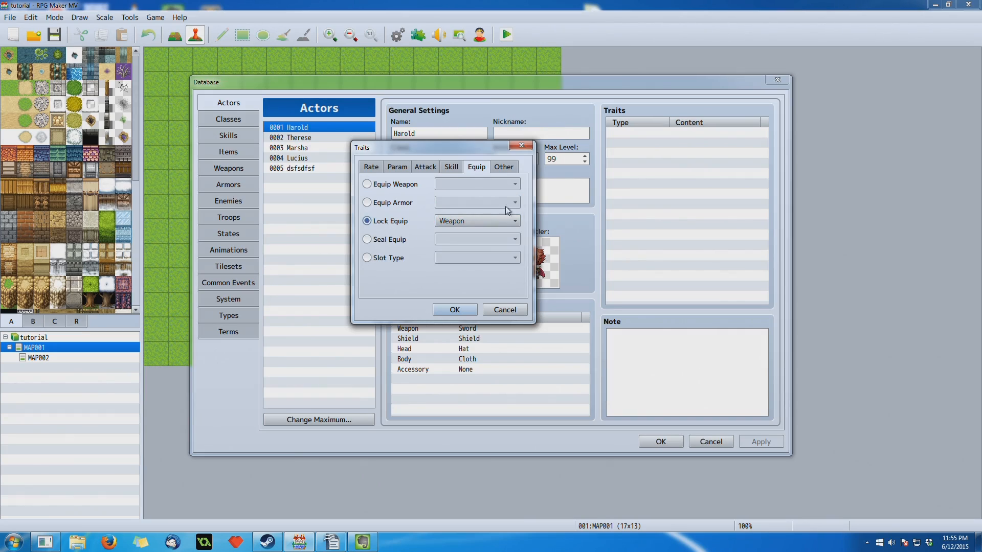
pyautogui.click(439, 222)
pyautogui.click(438, 222)
pyautogui.click(454, 168)
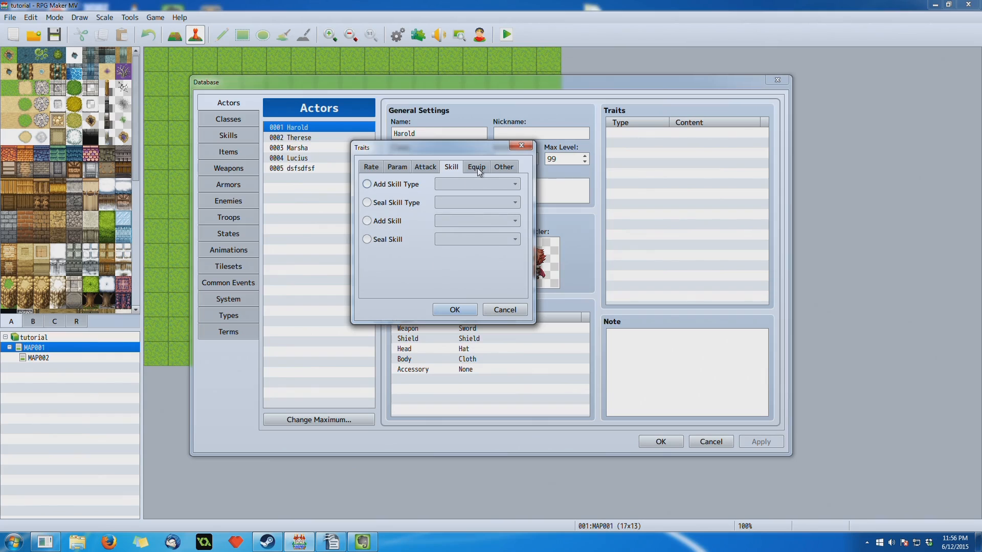
# - Return to the equip traits and review the equipment slots offered by Lock Equip, keeping Weapon
pyautogui.click(478, 169)
pyautogui.click(440, 221)
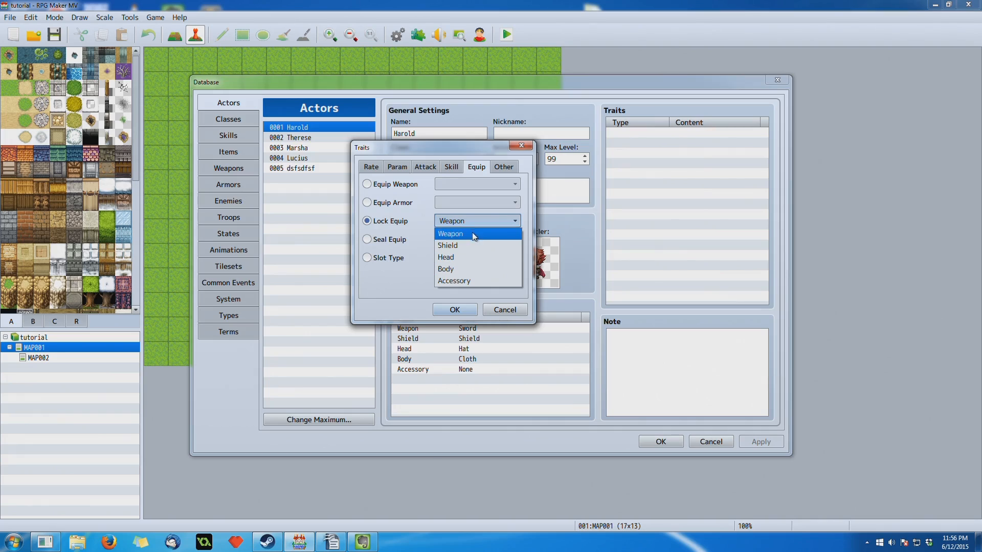
pyautogui.click(489, 220)
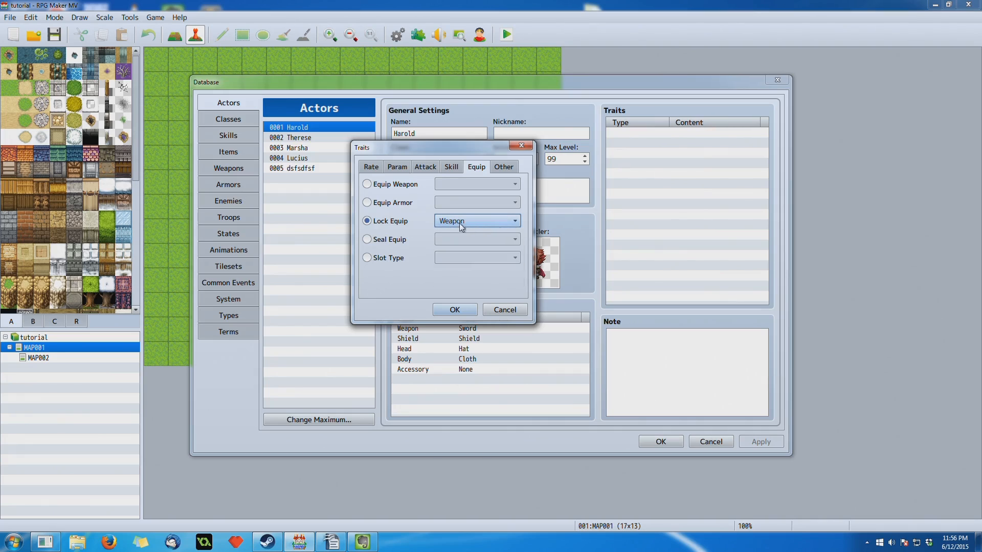
pyautogui.click(477, 221)
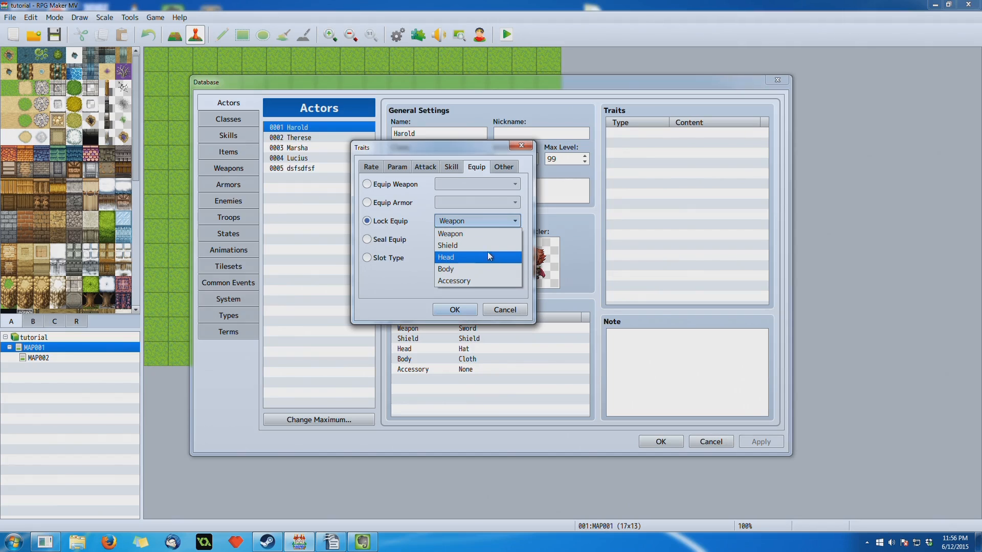
pyautogui.click(480, 222)
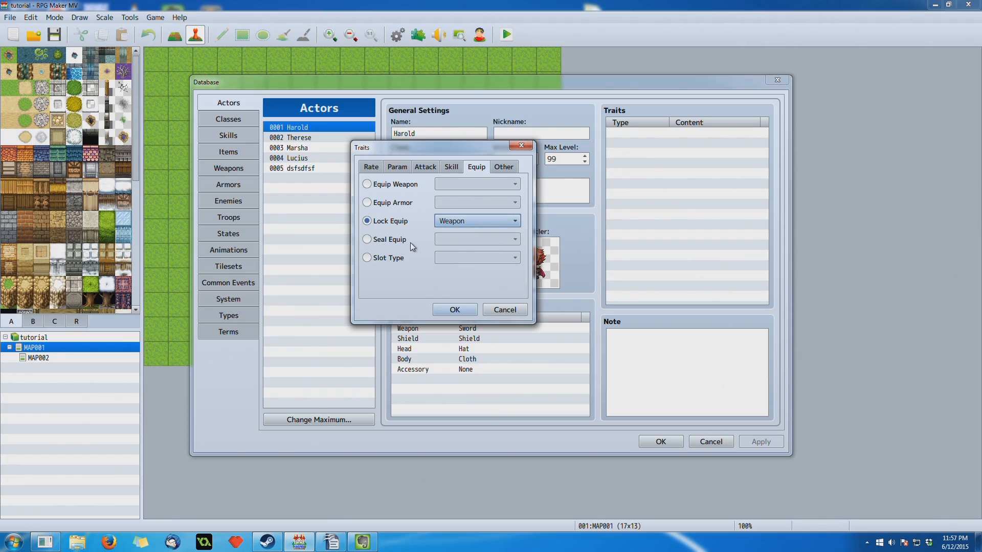
# - Review the equipment slots offered by Seal Equip and compare them with the Lock Equip choices
pyautogui.moveTo(411, 242)
pyautogui.click(404, 242)
pyautogui.click(445, 241)
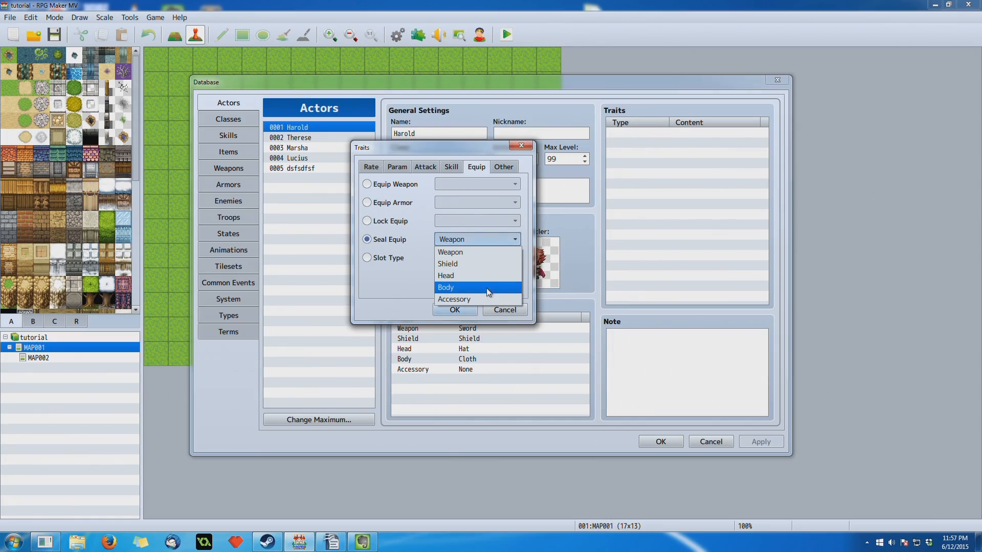
pyautogui.click(510, 242)
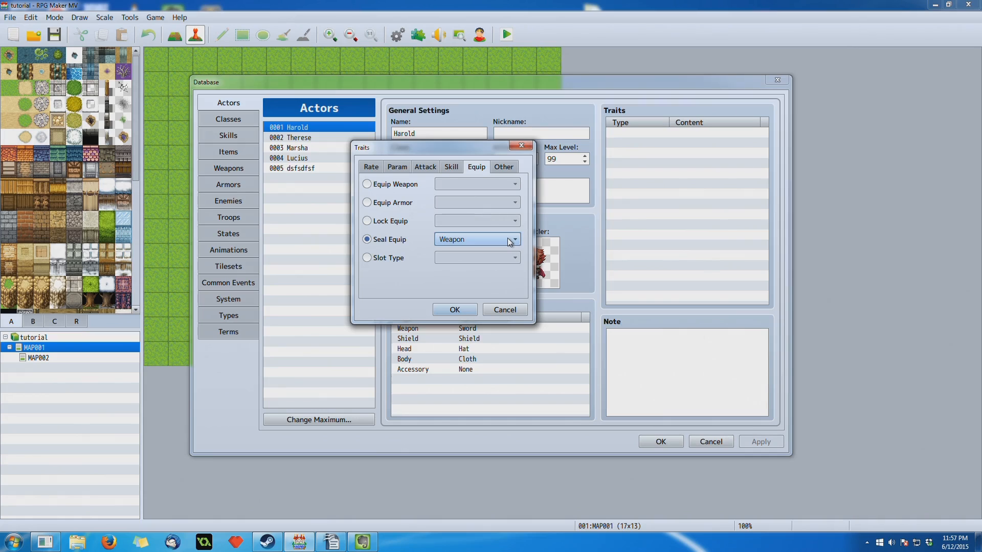
pyautogui.click(468, 242)
pyautogui.click(468, 244)
pyautogui.click(394, 222)
pyautogui.click(451, 227)
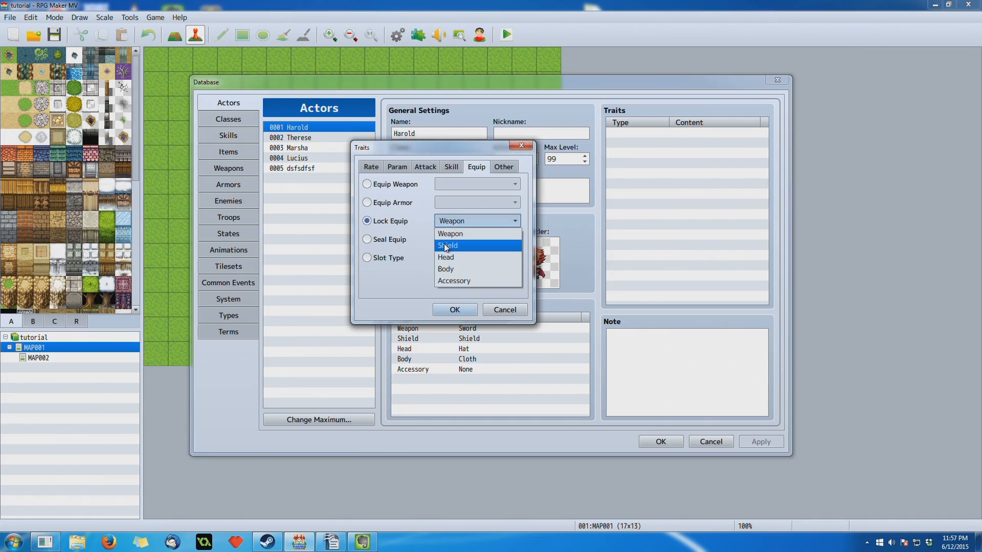
pyautogui.click(464, 222)
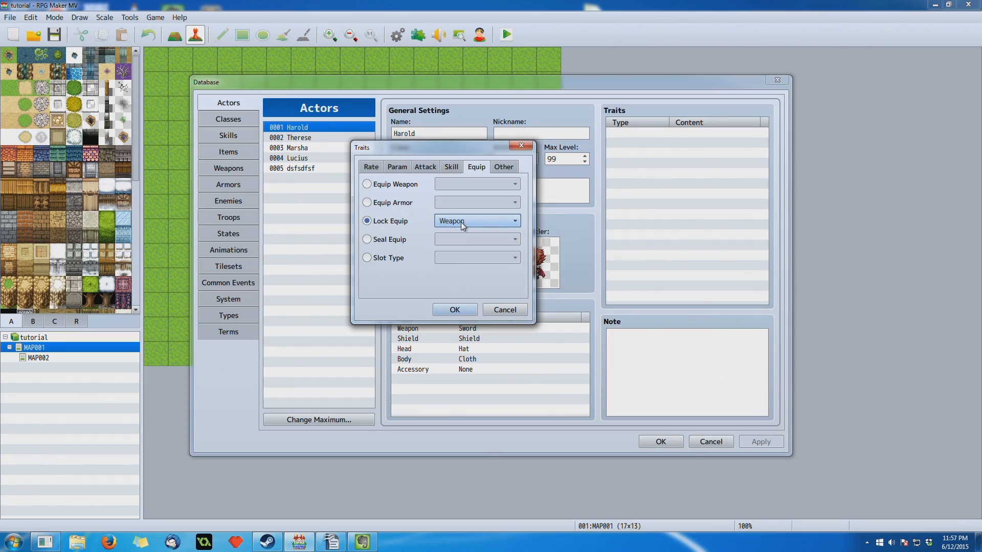
# - Switch the trait to Slot Type and go over the Normal and Dual Wield choices, keeping Normal
pyautogui.click(400, 259)
pyautogui.click(441, 260)
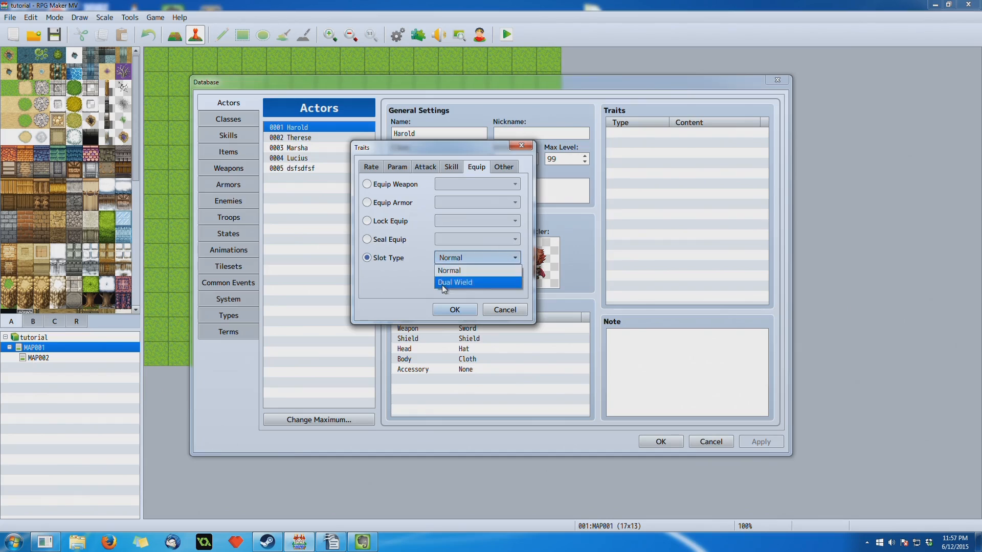
pyautogui.click(457, 258)
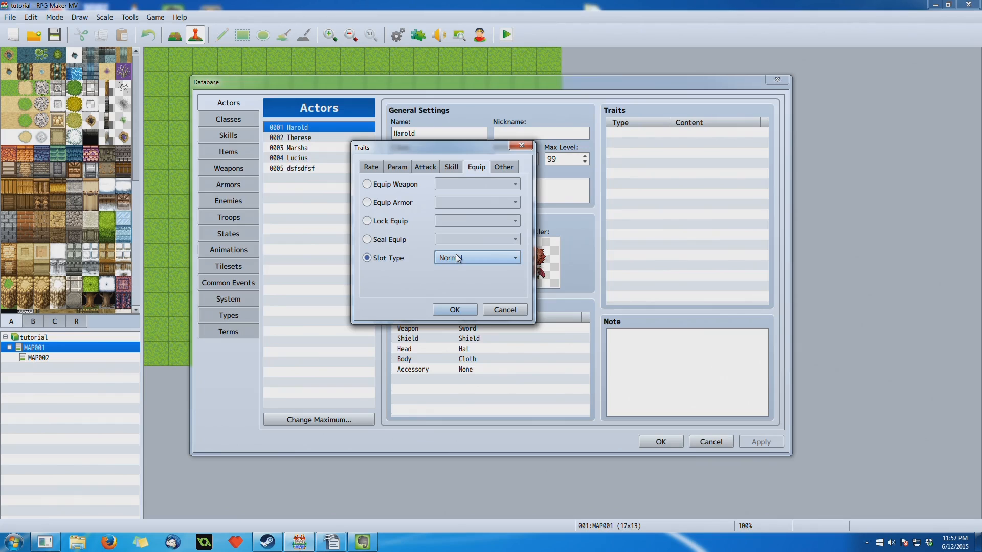
pyautogui.click(457, 259)
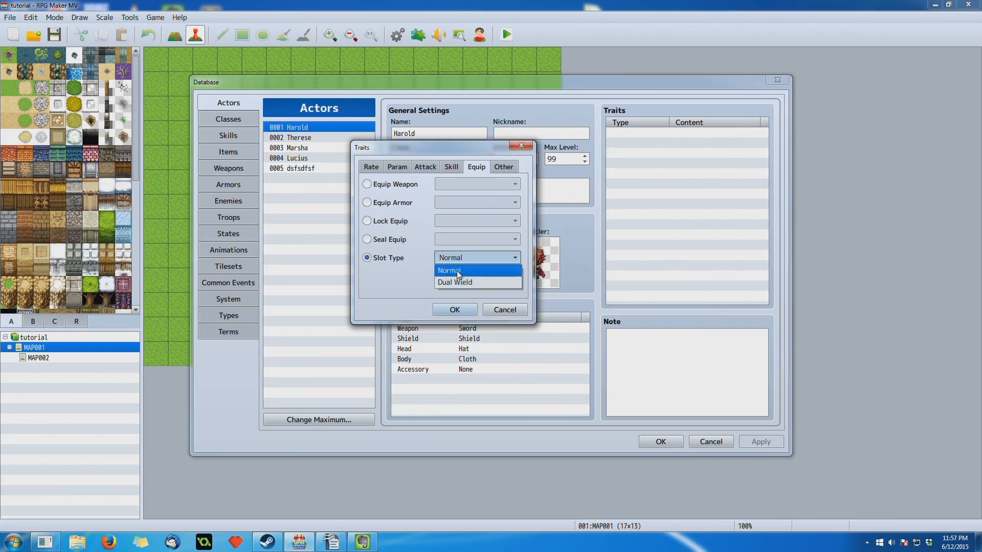
pyautogui.click(457, 269)
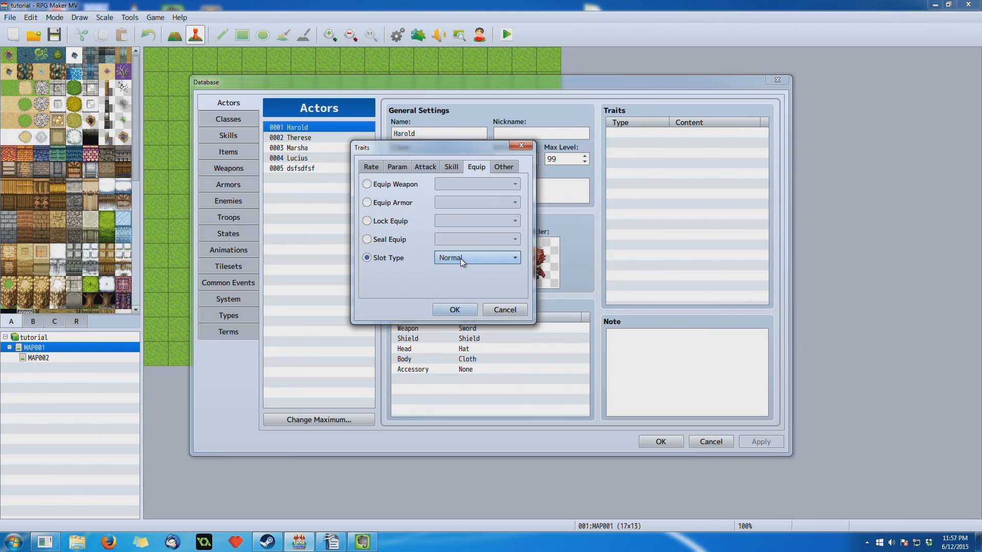
pyautogui.click(460, 259)
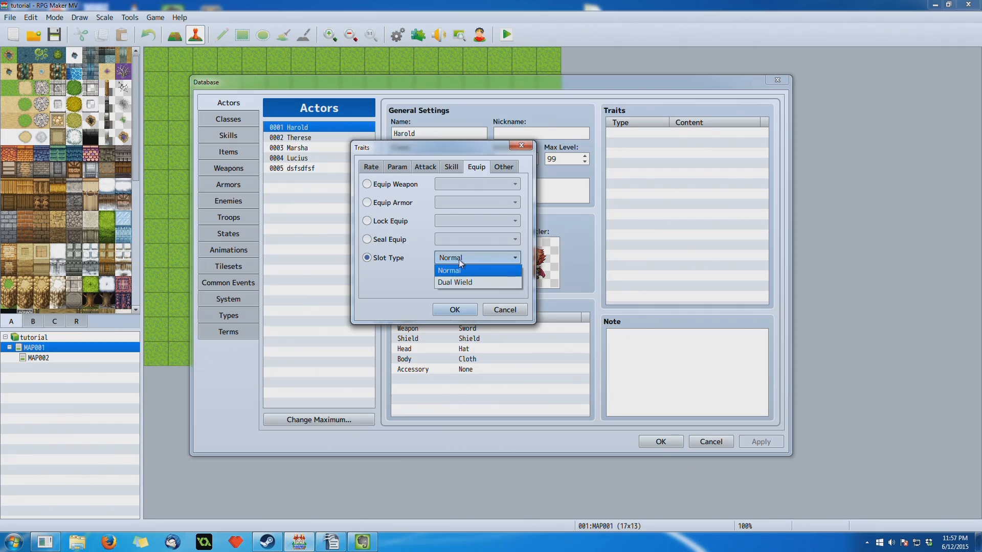
pyautogui.click(453, 261)
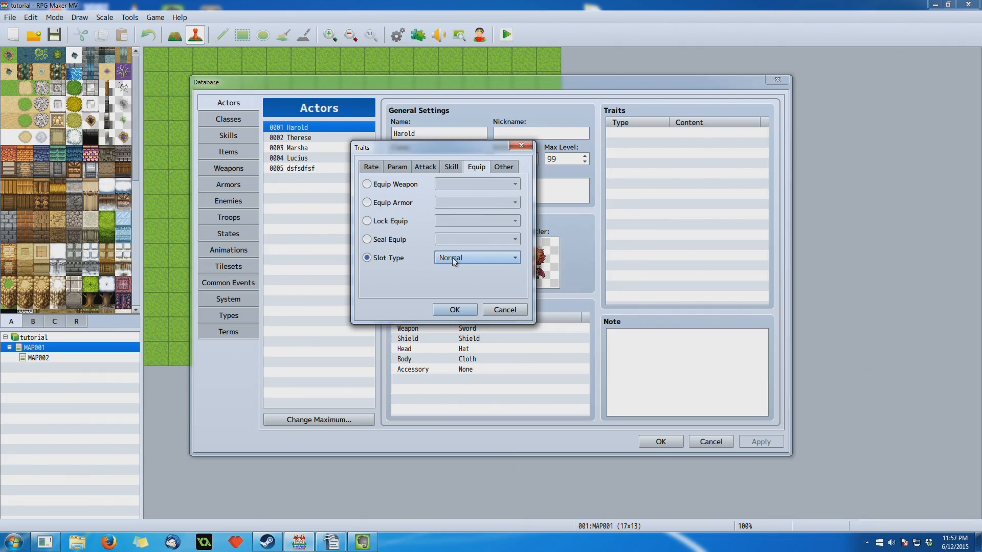
pyautogui.click(453, 260)
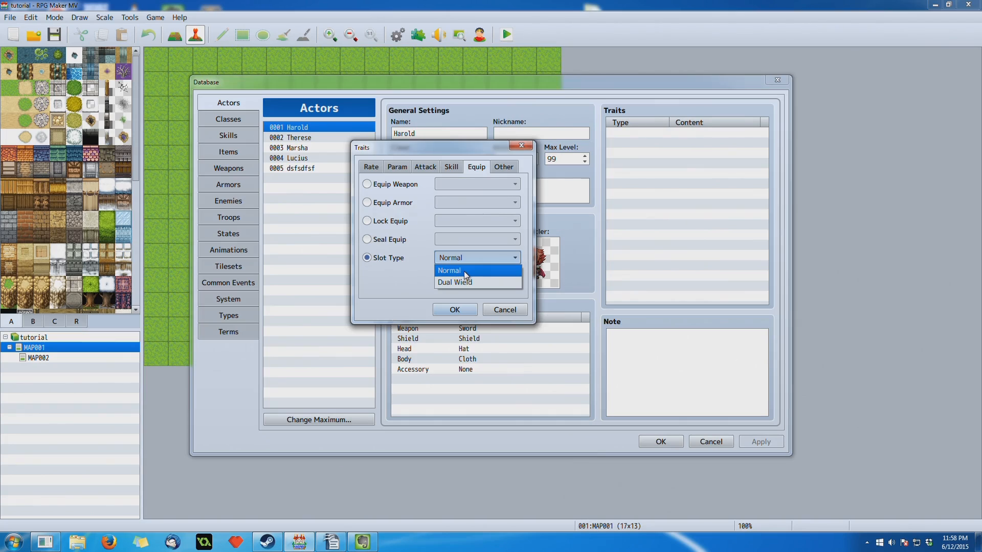
pyautogui.click(464, 272)
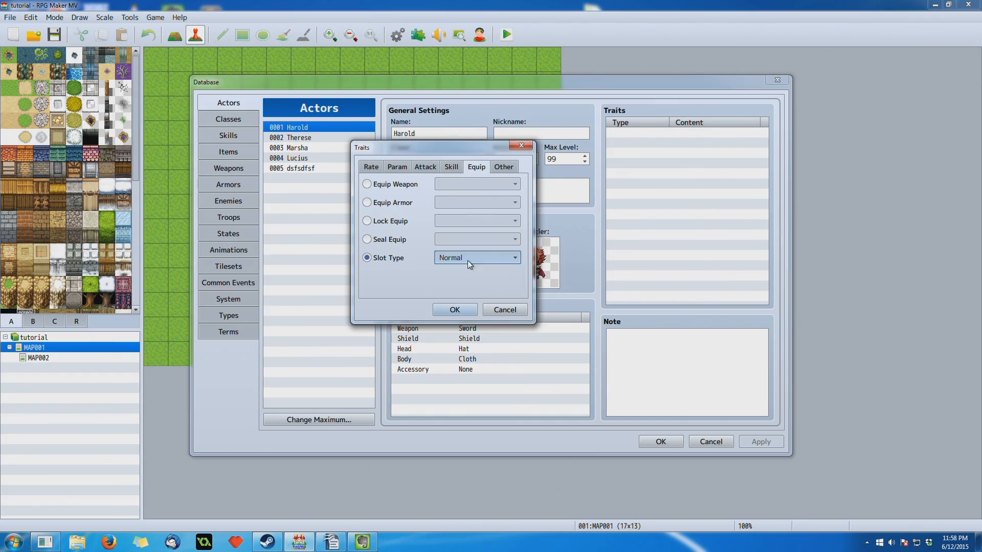
# - Add an Action Times + trait of 100% to the first actor, glancing at the attack traits on the way
pyautogui.click(503, 167)
pyautogui.click(451, 184)
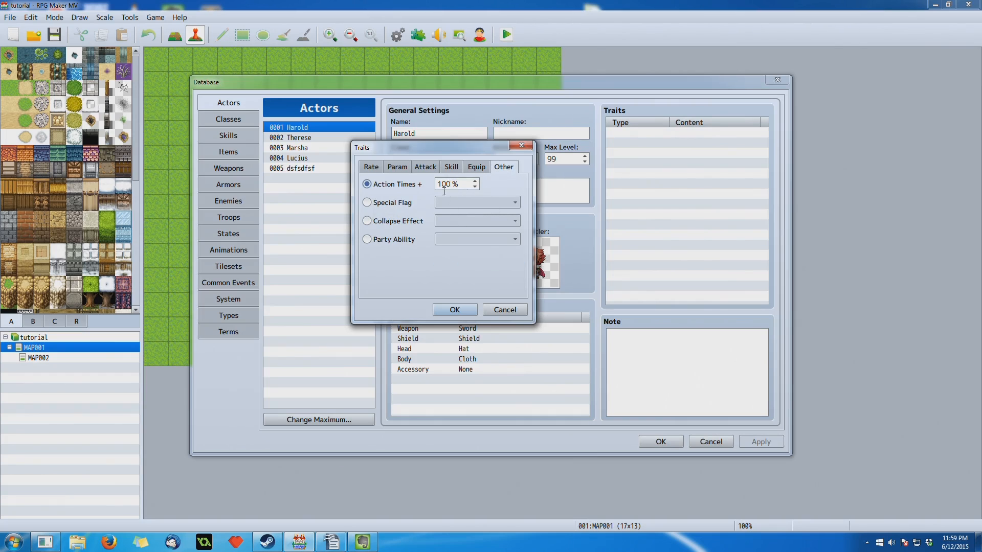
pyautogui.click(427, 167)
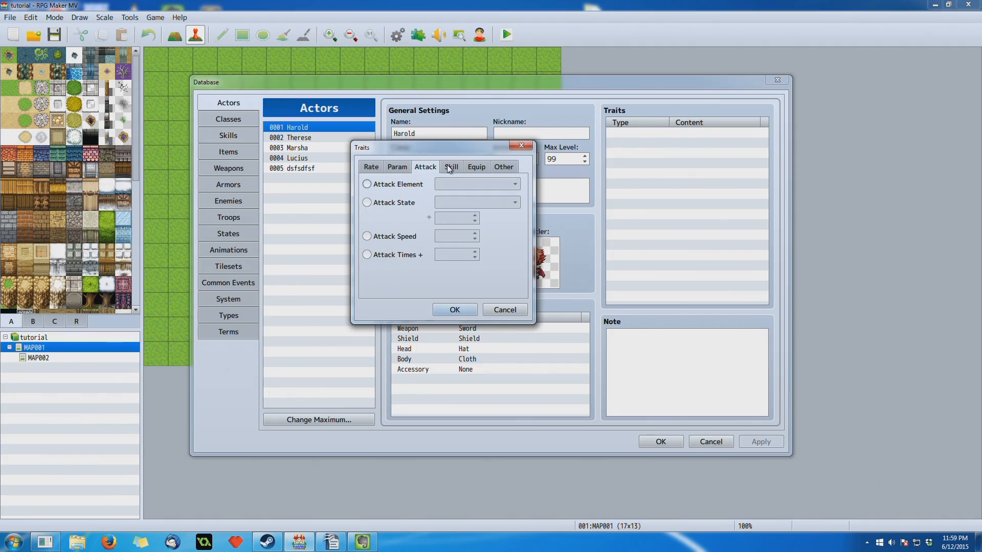
pyautogui.click(500, 170)
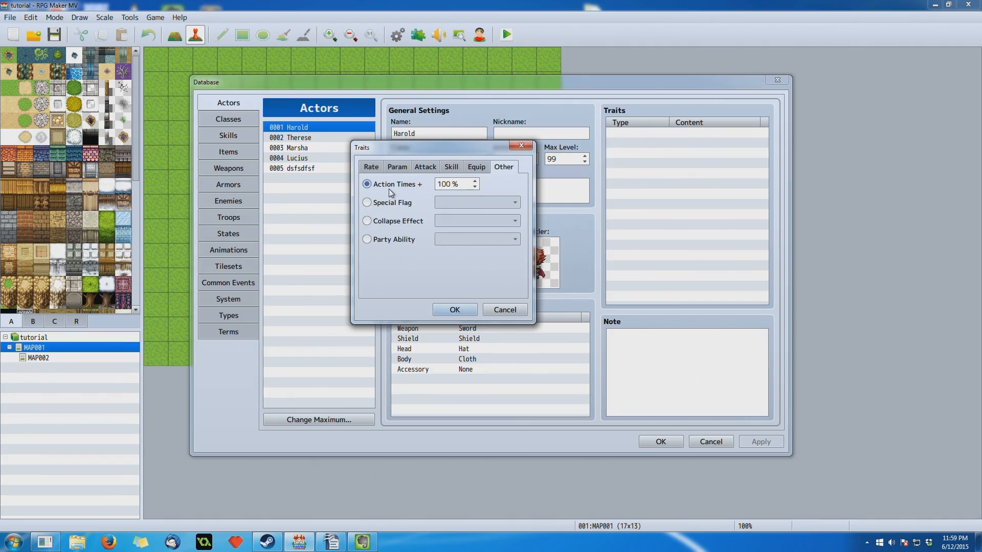
pyautogui.moveTo(389, 189)
pyautogui.moveTo(448, 185)
pyautogui.click(454, 309)
pyautogui.doubleClick(637, 144)
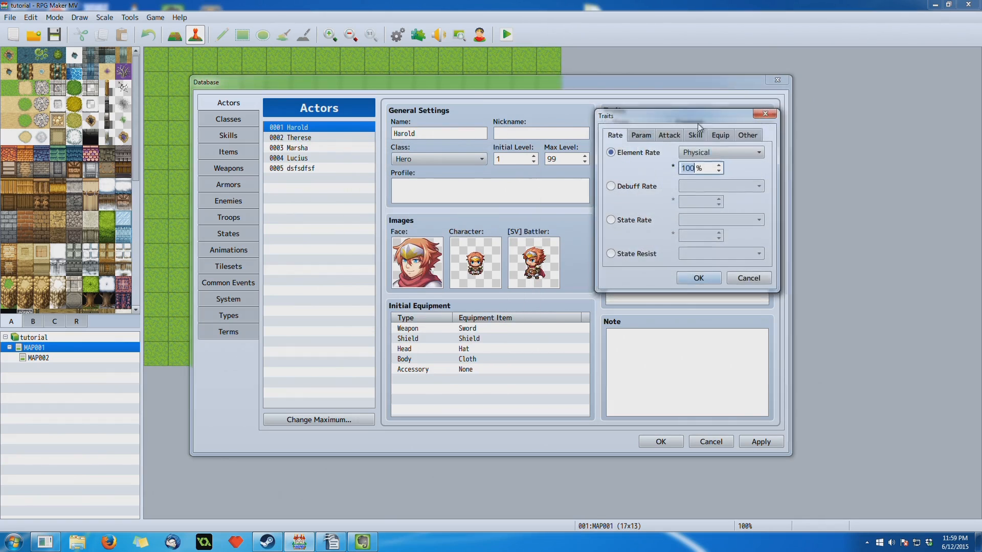
pyautogui.moveTo(701, 113); pyautogui.dragTo(487, 171)
pyautogui.click(548, 164)
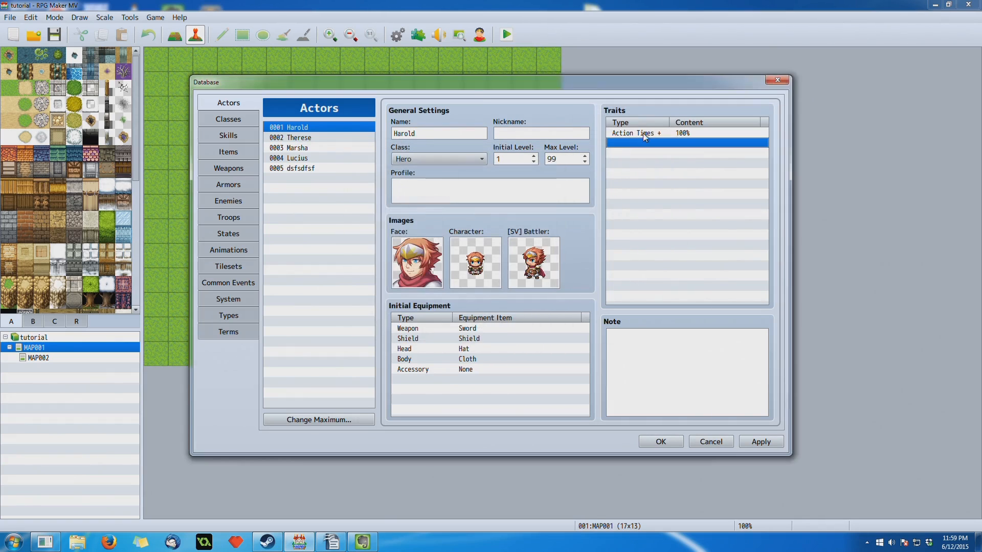
# - Reopen the actor's Action Times + trait, read its description, and keep the trait as it is
pyautogui.doubleClick(643, 133)
pyautogui.moveTo(660, 116); pyautogui.dragTo(434, 166)
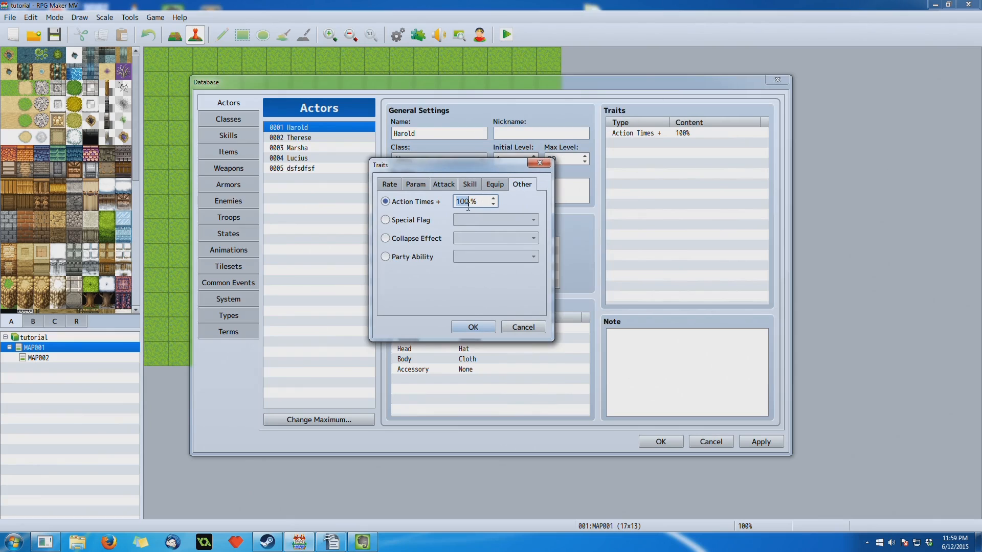
pyautogui.moveTo(468, 207)
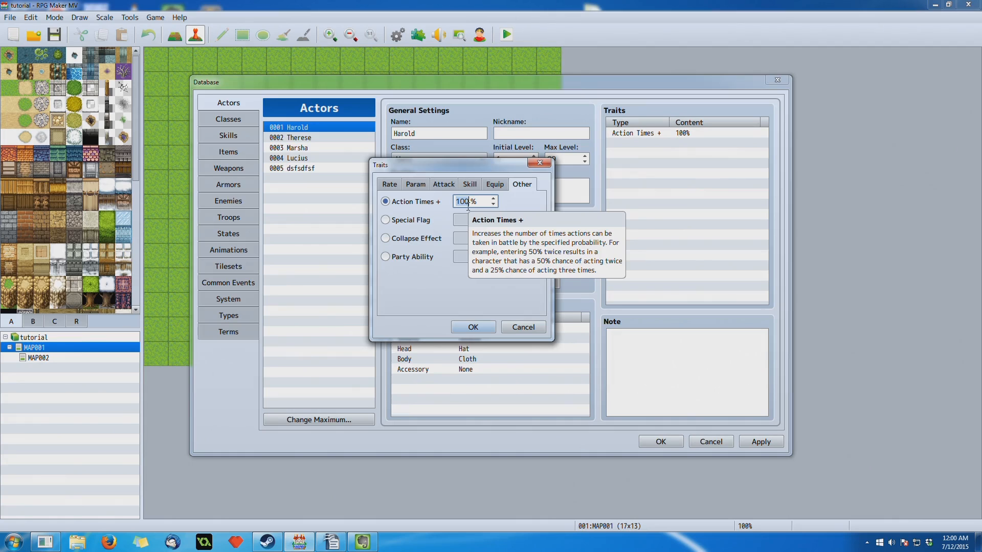
pyautogui.click(470, 329)
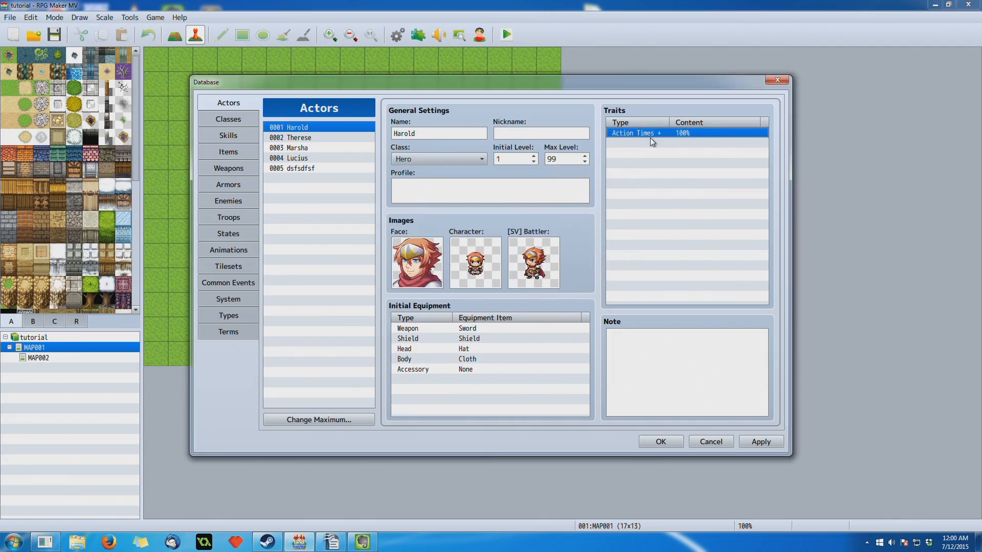
# - Add a second Action Times + trait of 100% to the first actor
pyautogui.doubleClick(648, 143)
pyautogui.click(743, 135)
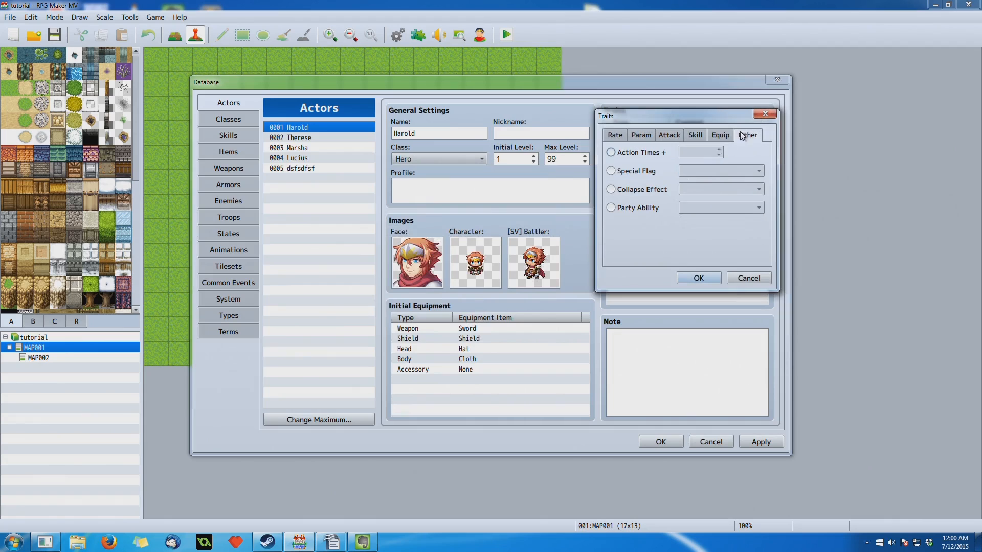
pyautogui.click(639, 153)
pyautogui.click(697, 278)
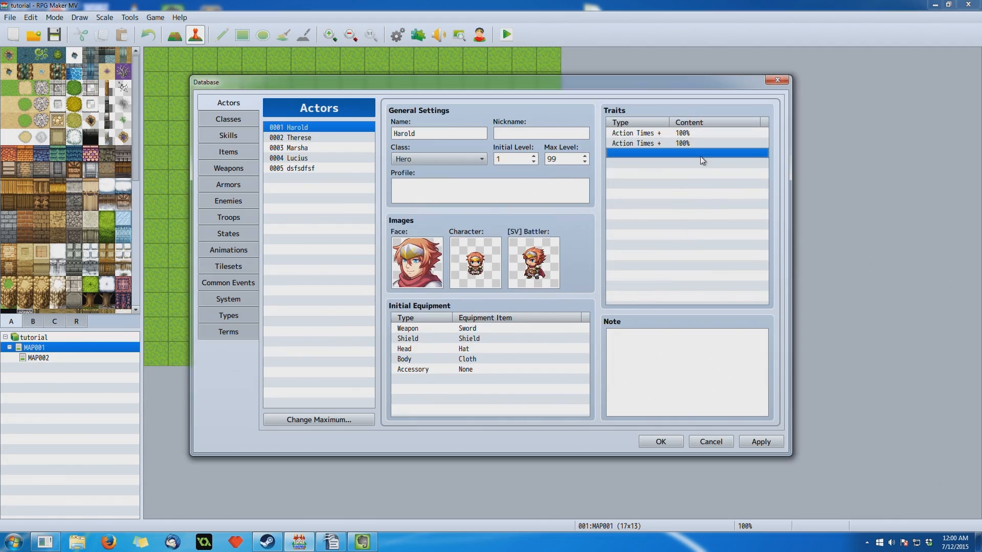
# - Look at the second Action Times + trait's settings and close them without changes
pyautogui.doubleClick(637, 149)
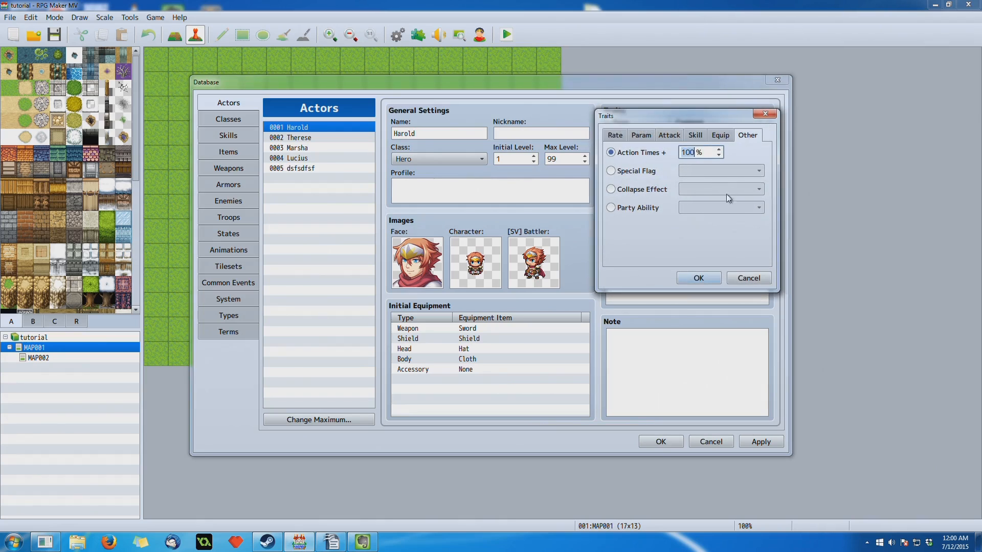
pyautogui.click(742, 280)
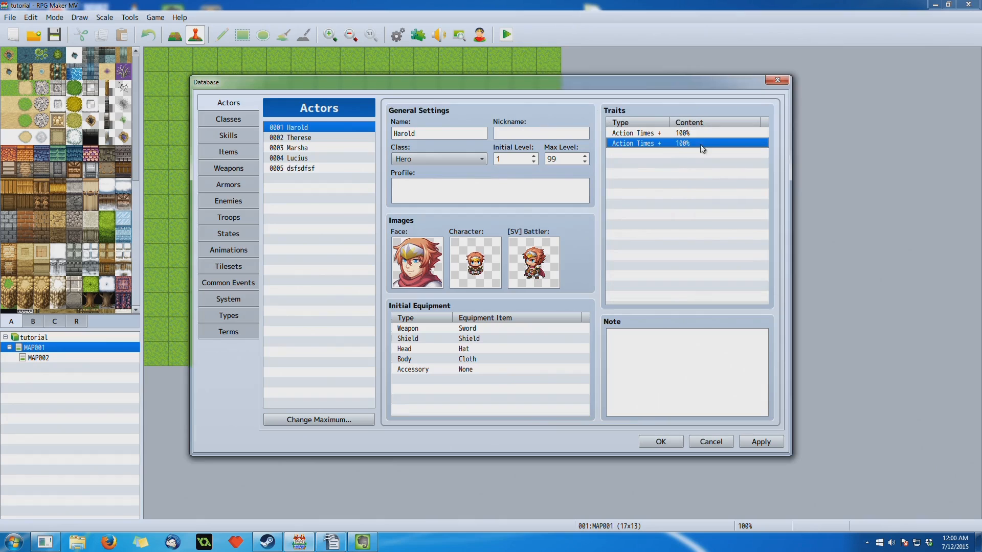
pyautogui.rightClick(663, 147)
pyautogui.click(676, 150)
pyautogui.click(737, 277)
# - Delete both Action Times + traits from the first actor
pyautogui.rightClick(683, 145)
pyautogui.click(721, 214)
pyautogui.rightClick(696, 131)
pyautogui.click(718, 190)
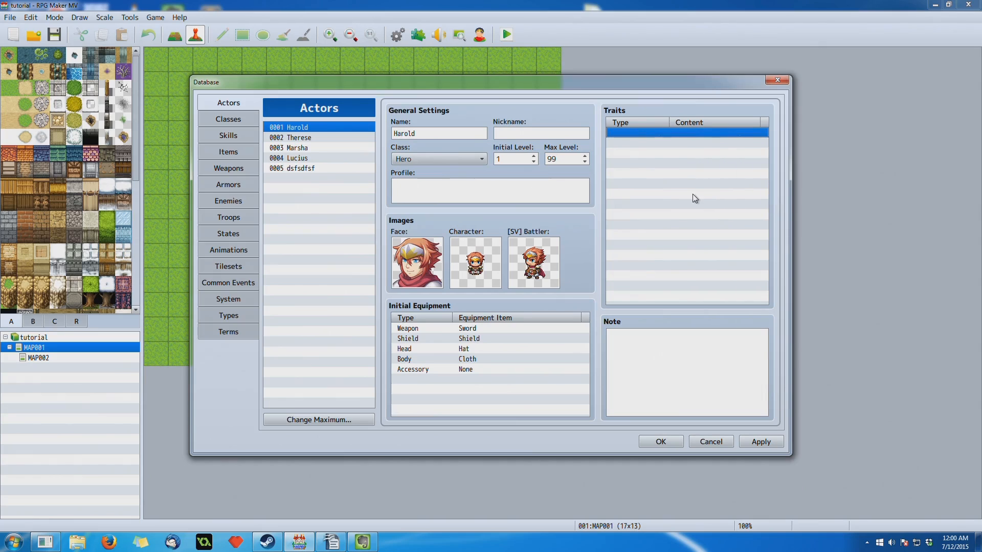
# - Start a new trait for the first actor and set it to Special Flag with Guard
pyautogui.doubleClick(672, 132)
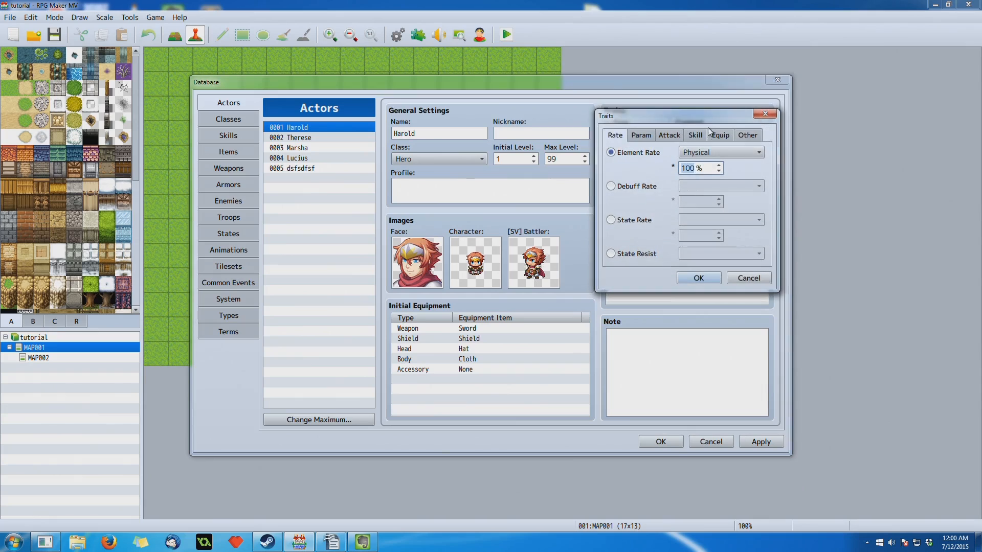
pyautogui.moveTo(686, 118); pyautogui.dragTo(575, 117)
pyautogui.click(636, 135)
pyautogui.click(519, 173)
pyautogui.click(610, 171)
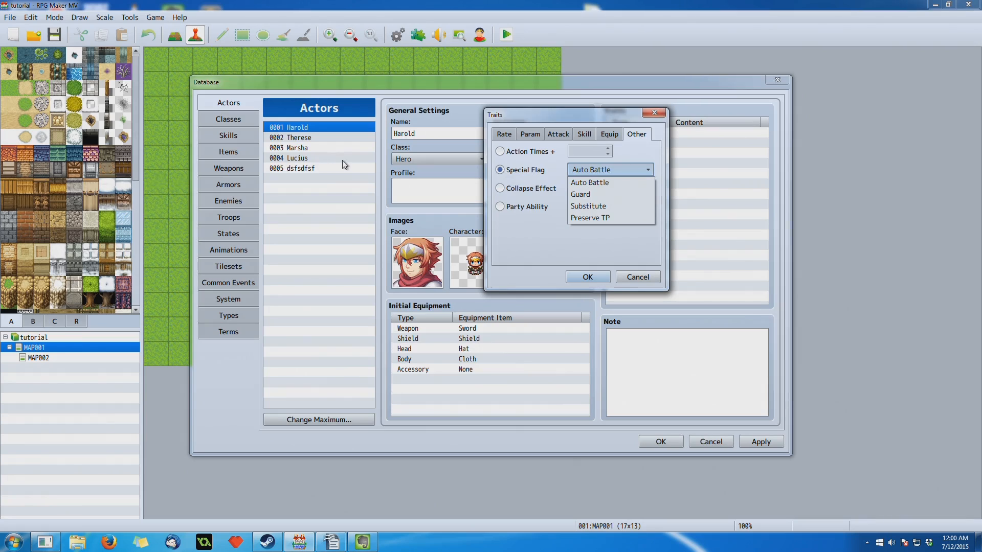
pyautogui.click(591, 193)
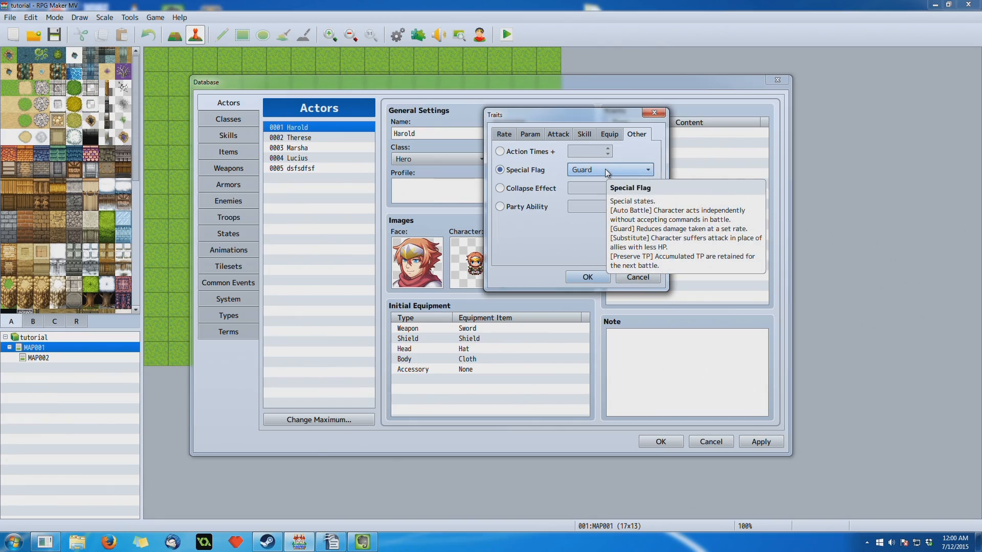
# - Look at the Ex-Parameter trait with Hit Rate among the parameter traits
pyautogui.click(534, 135)
pyautogui.click(525, 185)
pyautogui.click(585, 186)
pyautogui.click(586, 186)
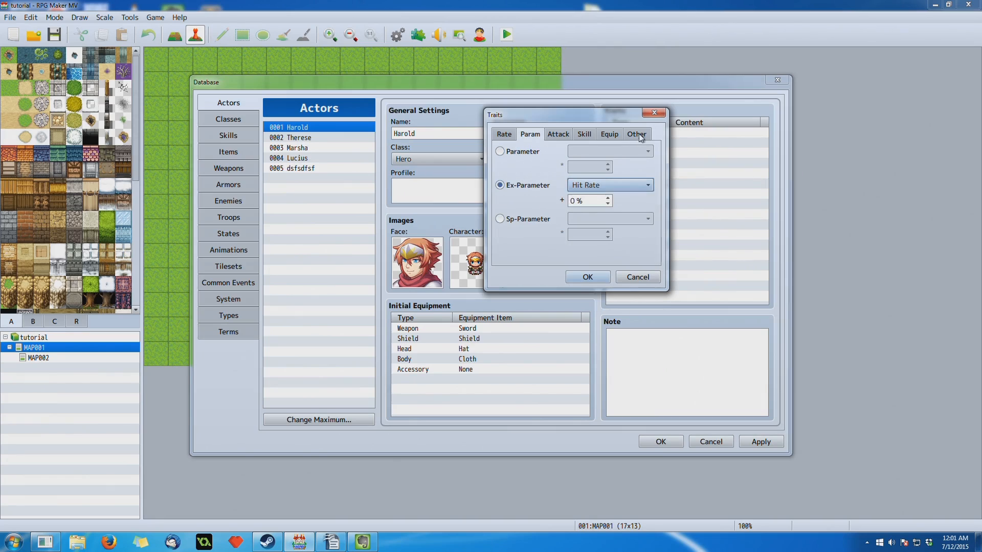
# - Switch the new trait to Special Flag and set the flag to Preserve TP
pyautogui.click(639, 135)
pyautogui.click(551, 169)
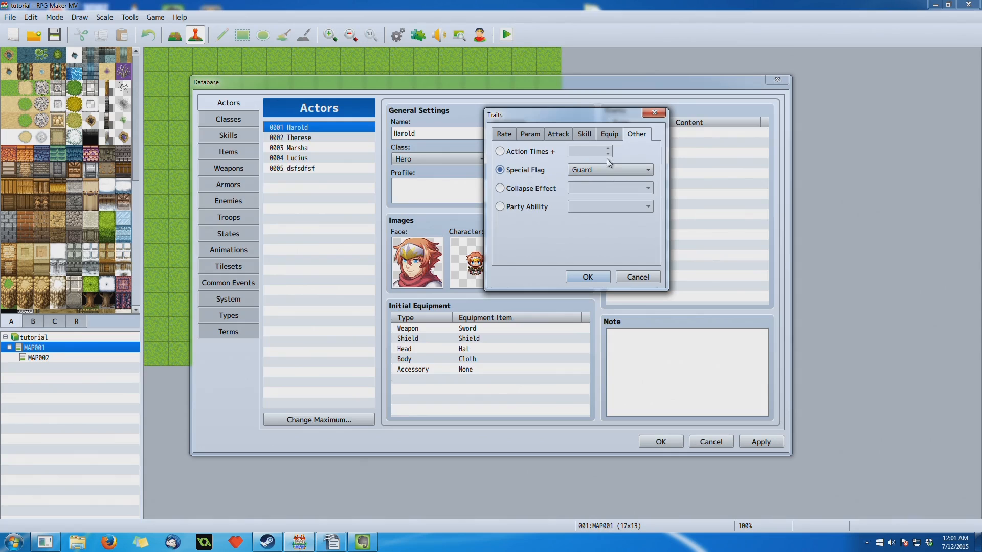
pyautogui.click(575, 169)
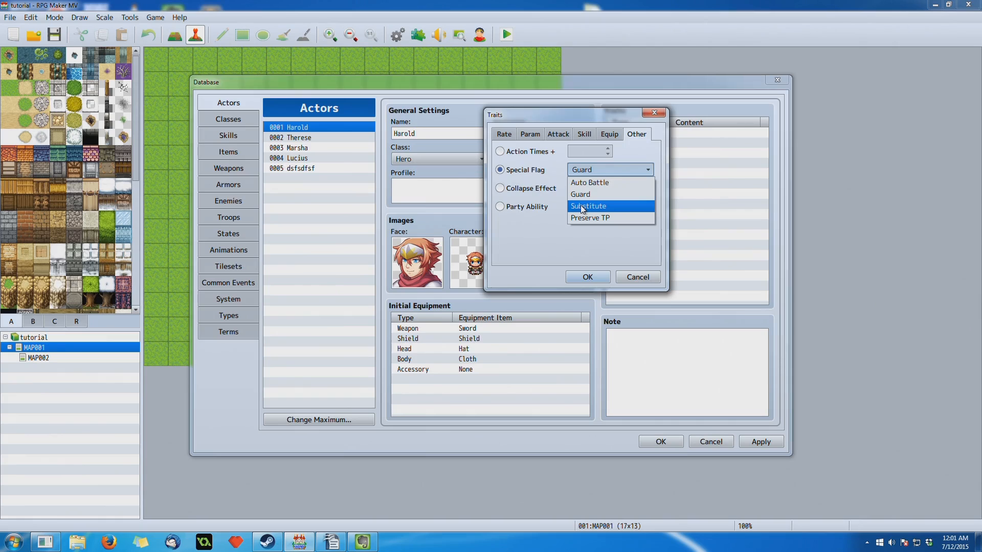
pyautogui.click(589, 218)
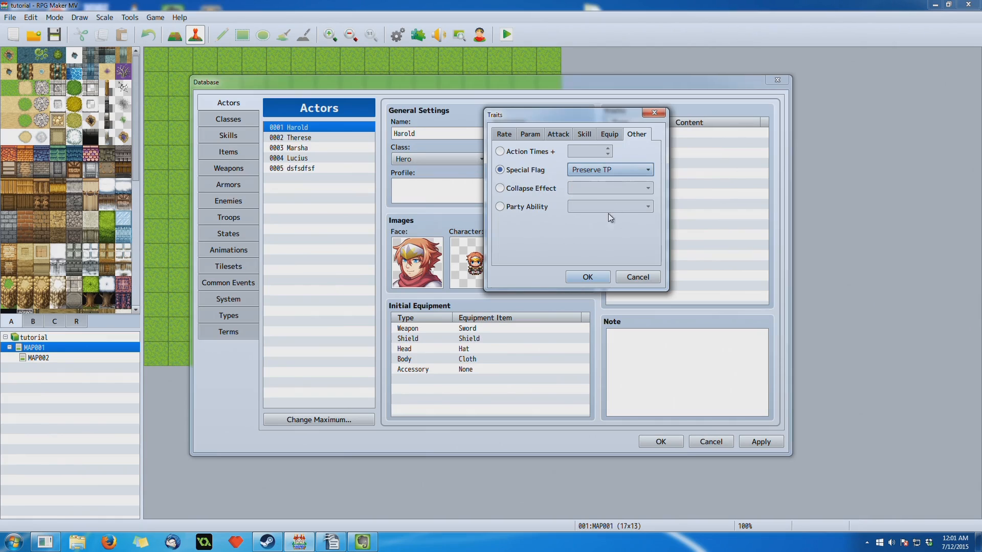
pyautogui.moveTo(627, 165)
# - Select the Collapse Effect trait and look through its effect options, keeping Normal
pyautogui.click(507, 190)
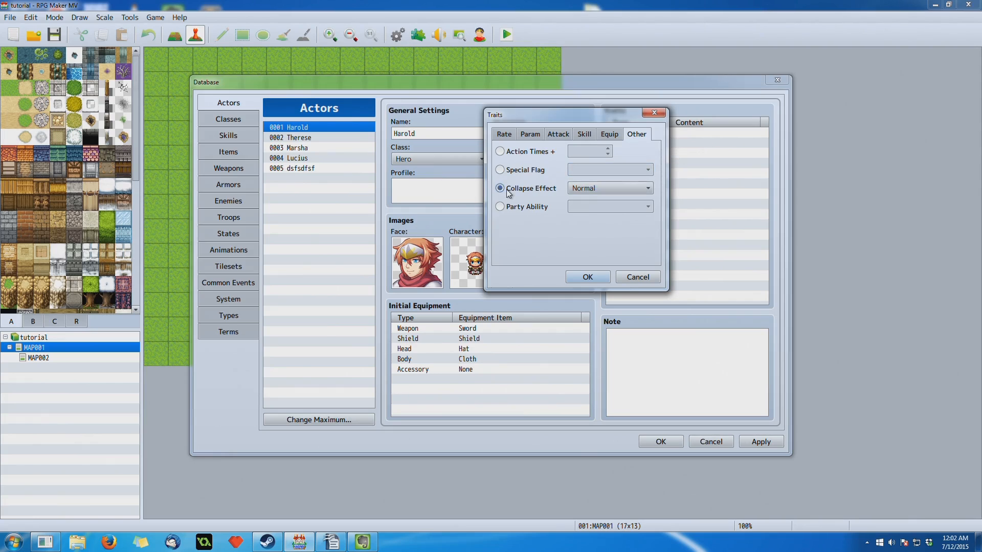
pyautogui.click(570, 190)
pyautogui.click(587, 188)
pyautogui.click(587, 188)
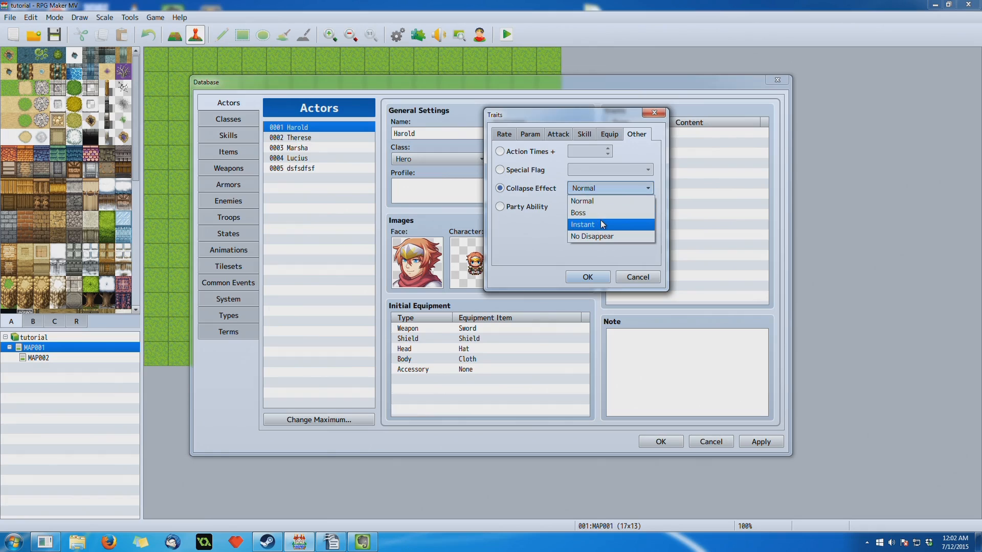
pyautogui.click(627, 188)
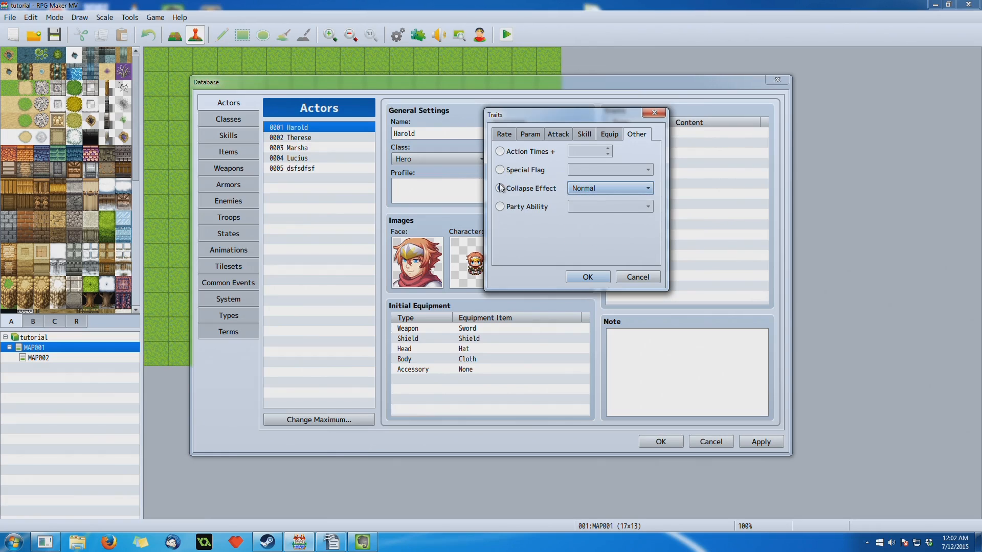
pyautogui.click(596, 189)
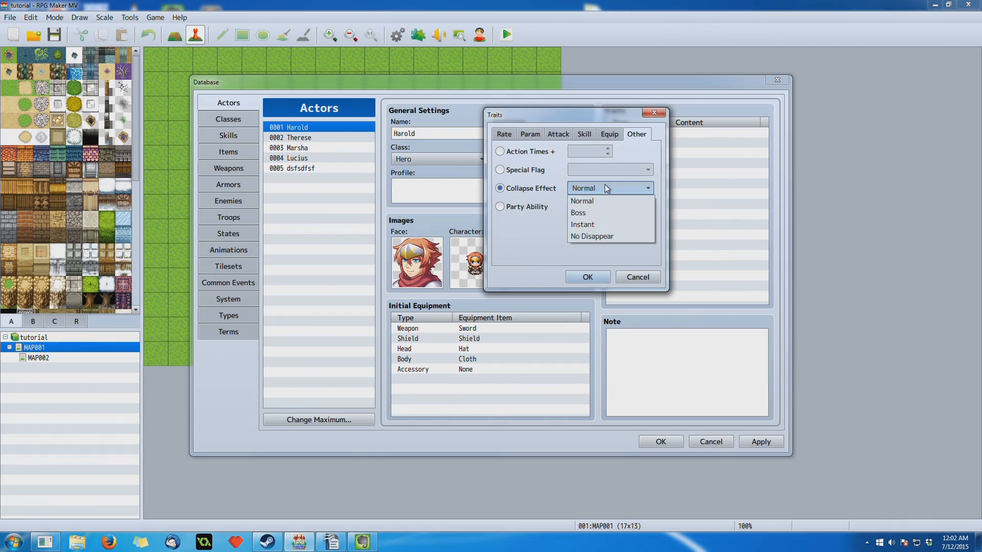
pyautogui.click(604, 188)
# - Select the Party Ability trait, look through its options from Encounter Half to Drop Item Double, and discard the new trait
pyautogui.click(501, 207)
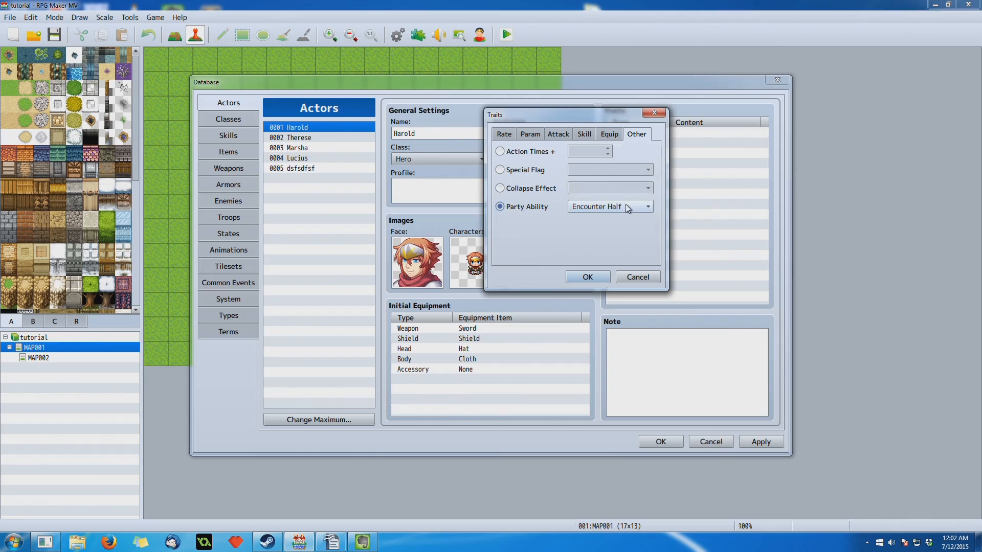
pyautogui.click(621, 206)
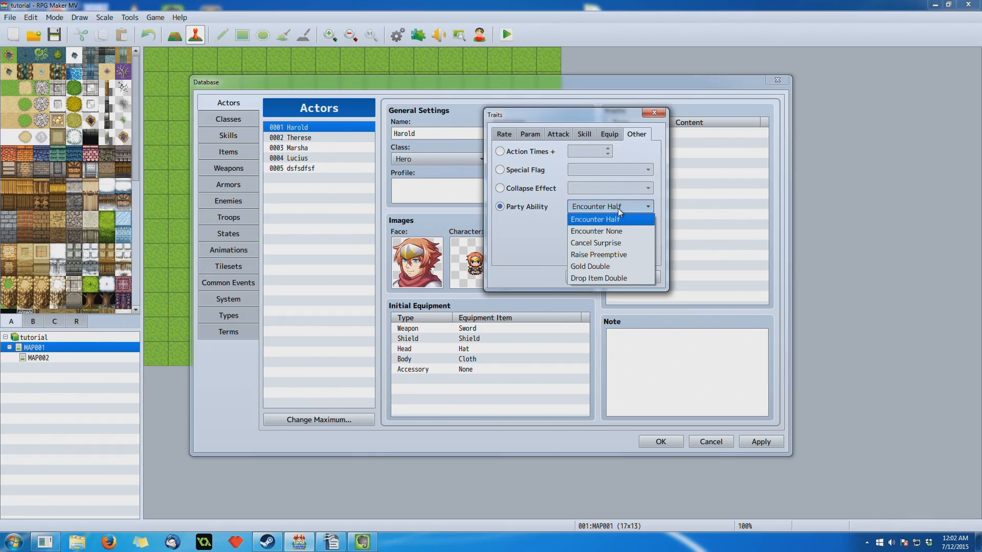
pyautogui.click(50, 543)
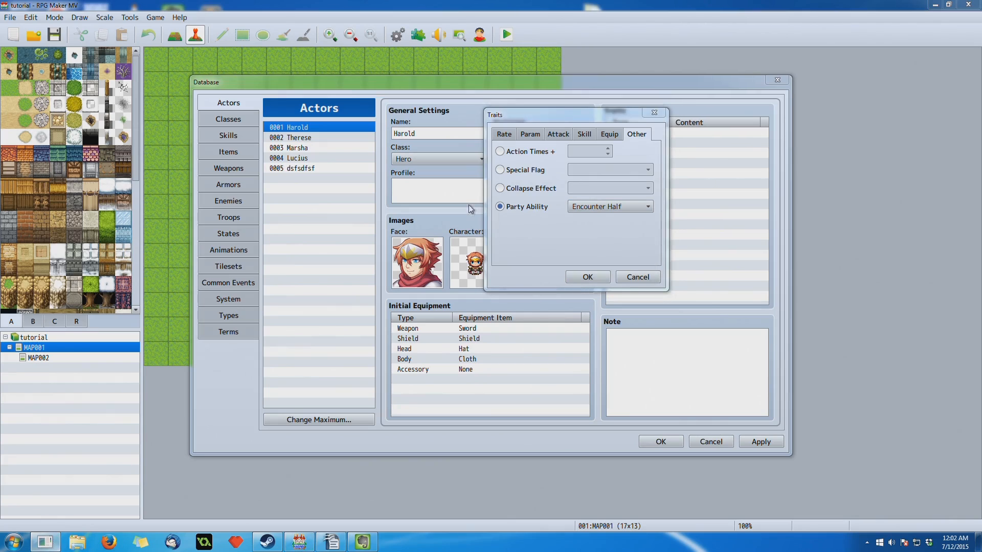
pyautogui.click(597, 114)
pyautogui.click(588, 206)
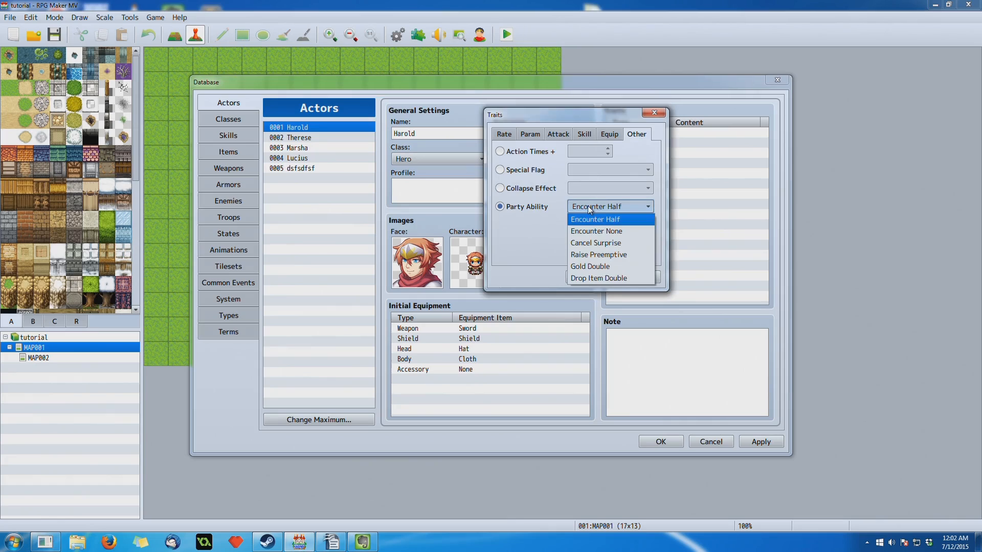
pyautogui.click(588, 206)
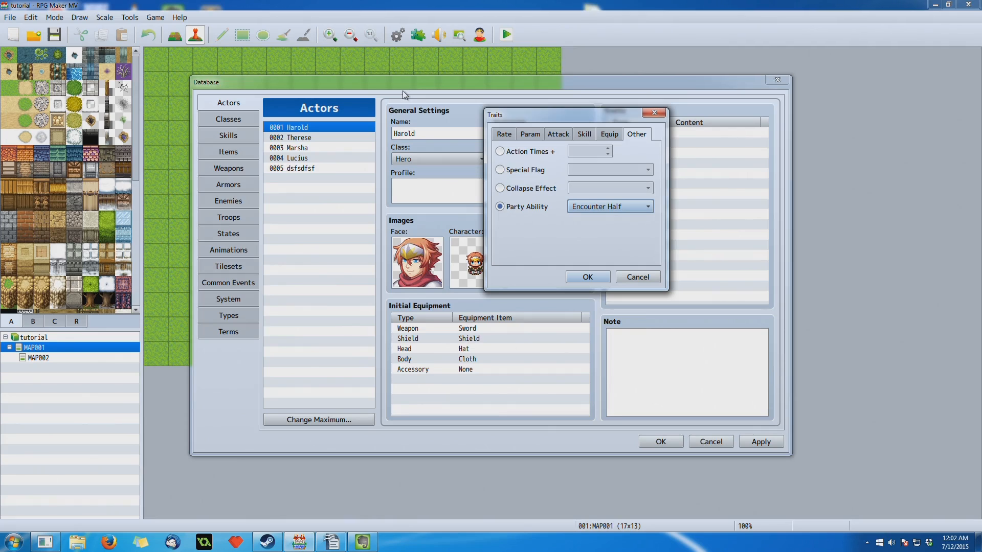
pyautogui.click(612, 210)
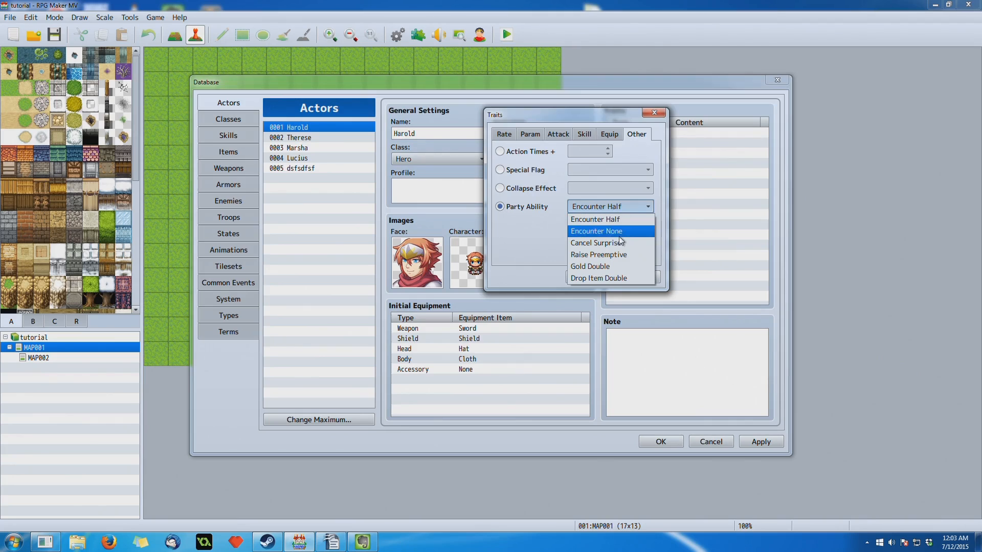
pyautogui.click(606, 207)
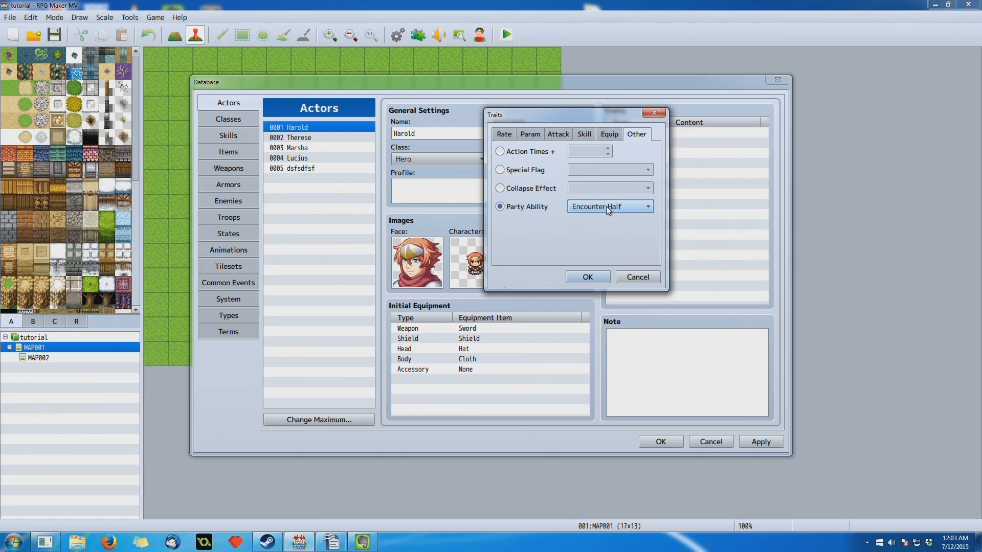
pyautogui.click(607, 207)
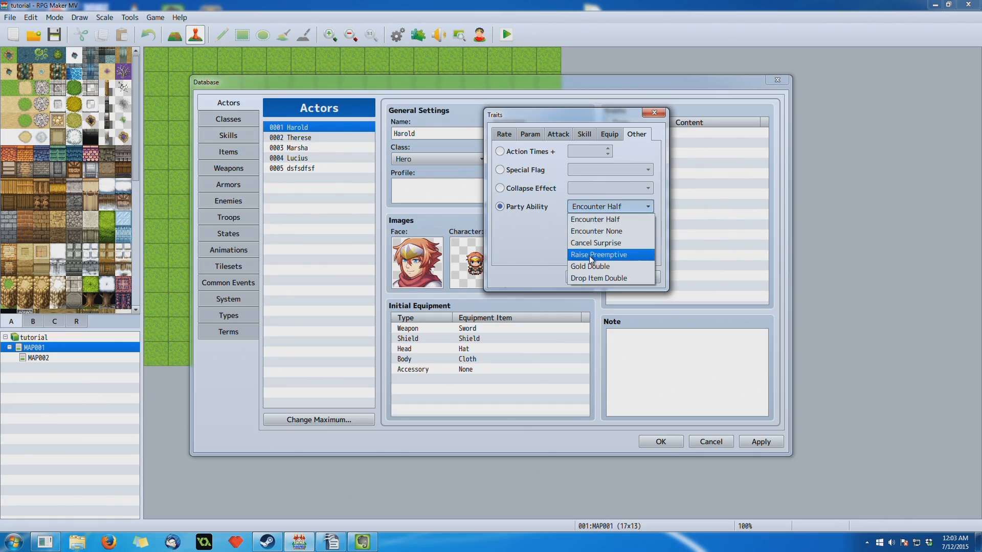
pyautogui.click(601, 209)
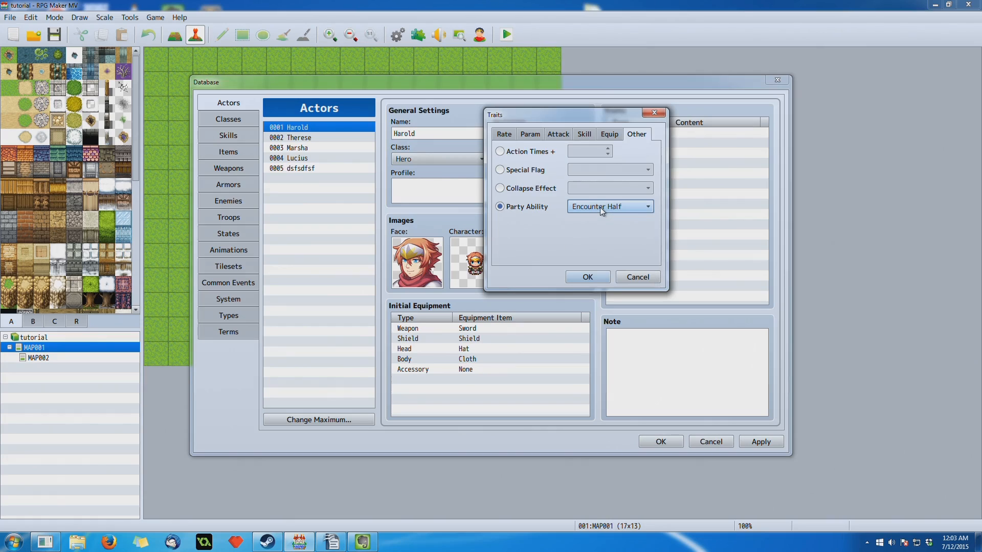
pyautogui.click(600, 207)
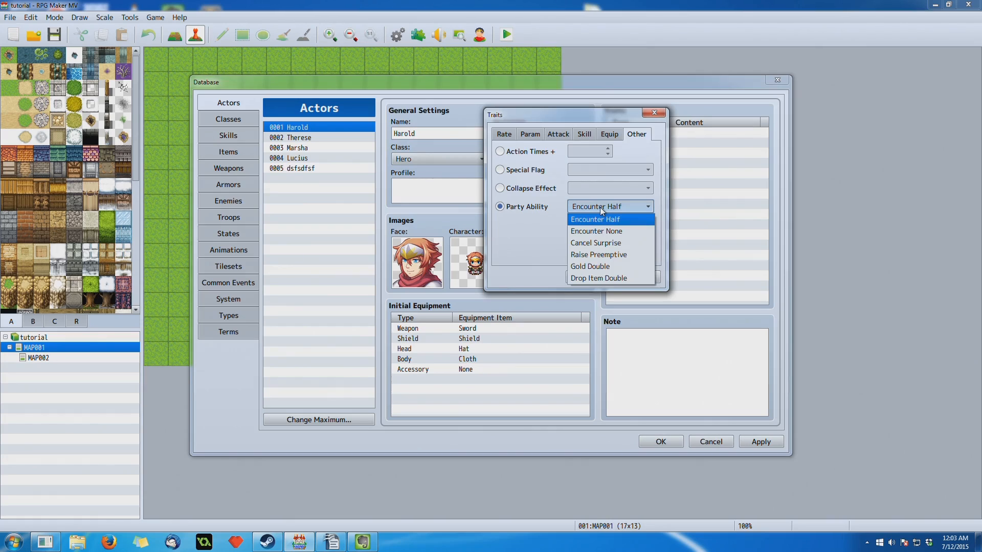
pyautogui.click(600, 207)
pyautogui.click(600, 207)
pyautogui.click(600, 207)
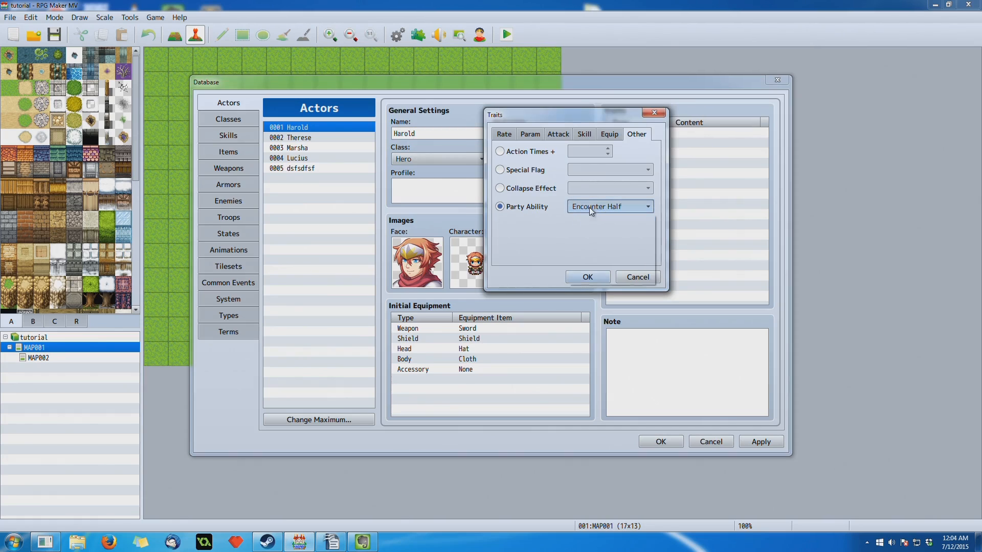
pyautogui.click(590, 207)
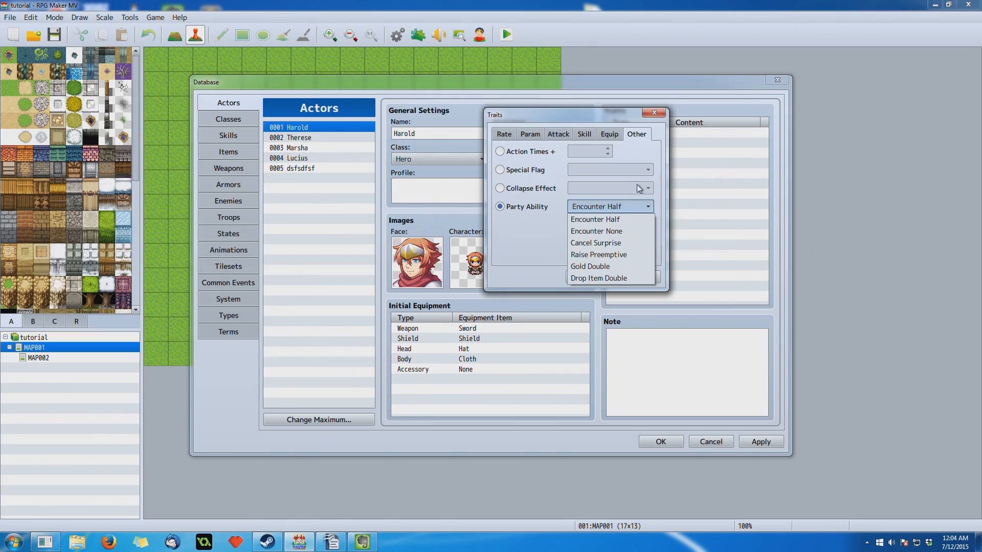
pyautogui.click(617, 206)
pyautogui.click(617, 207)
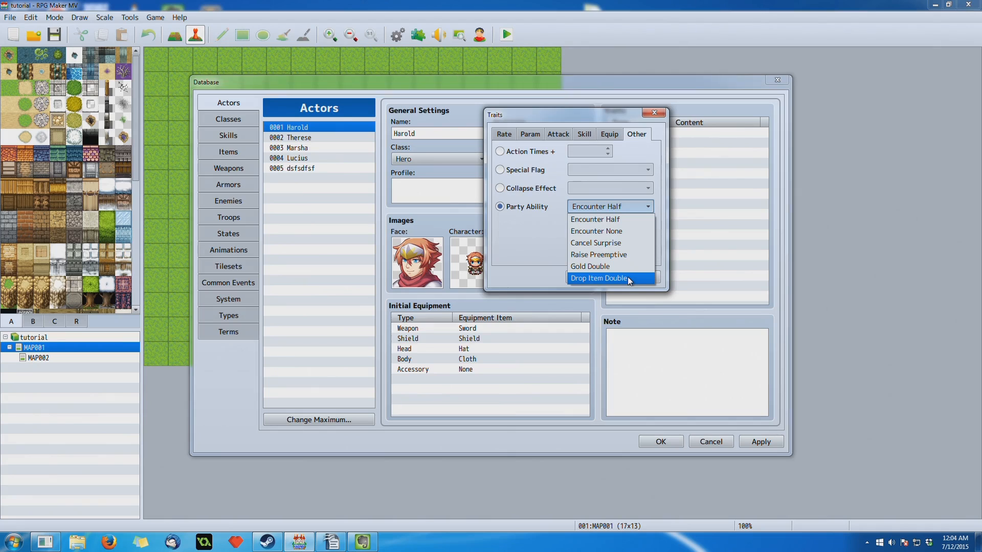
pyautogui.press('Escape')
pyautogui.press('Escape')
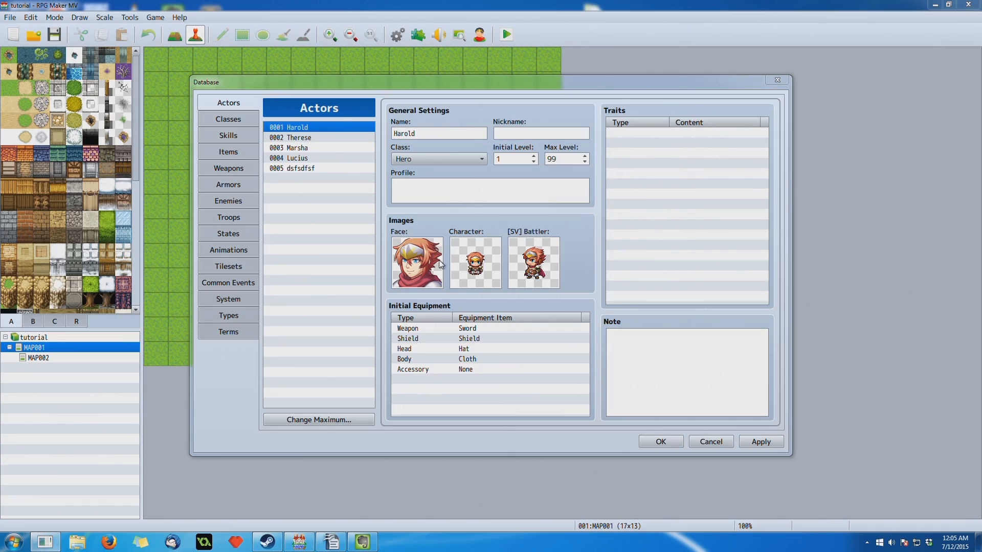
# - Look through the Classes, Skills and Items sections of the database and return to Skills
pyautogui.click(240, 119)
pyautogui.click(235, 136)
pyautogui.click(233, 152)
pyautogui.click(248, 141)
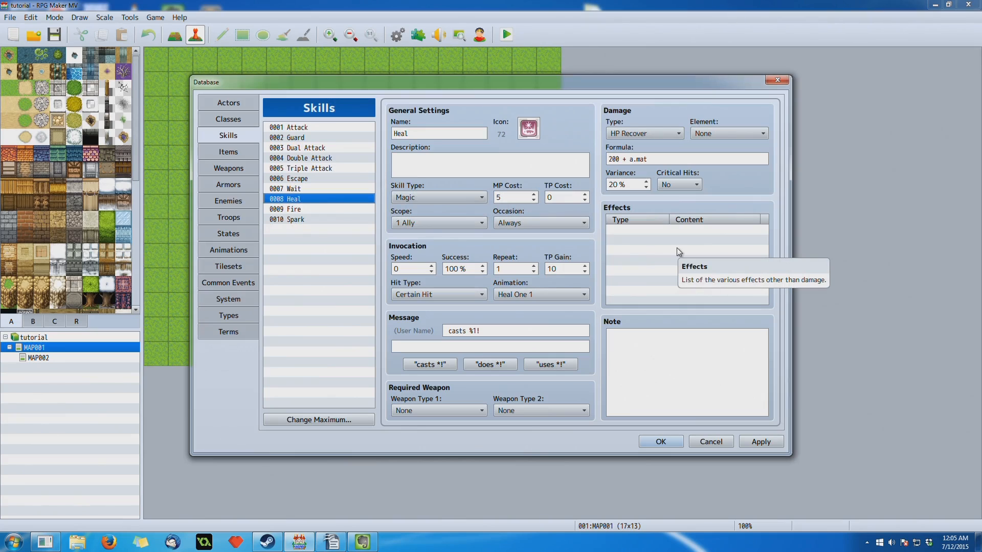
# - Examine the Recover, State, Param and Other effect options for the Heal skill and close them without adding an effect
pyautogui.doubleClick(672, 226)
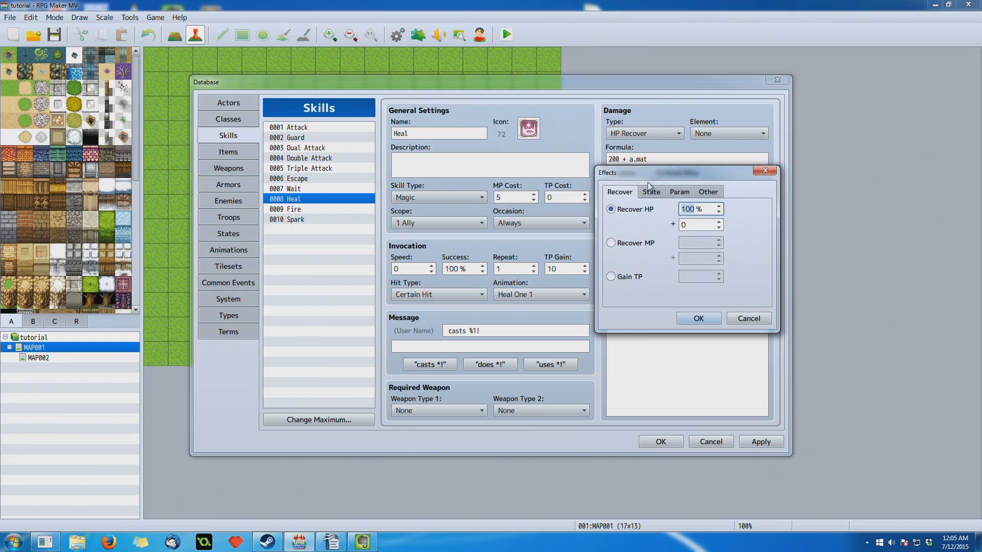
pyautogui.click(652, 193)
pyautogui.click(681, 194)
pyautogui.click(709, 192)
pyautogui.click(654, 195)
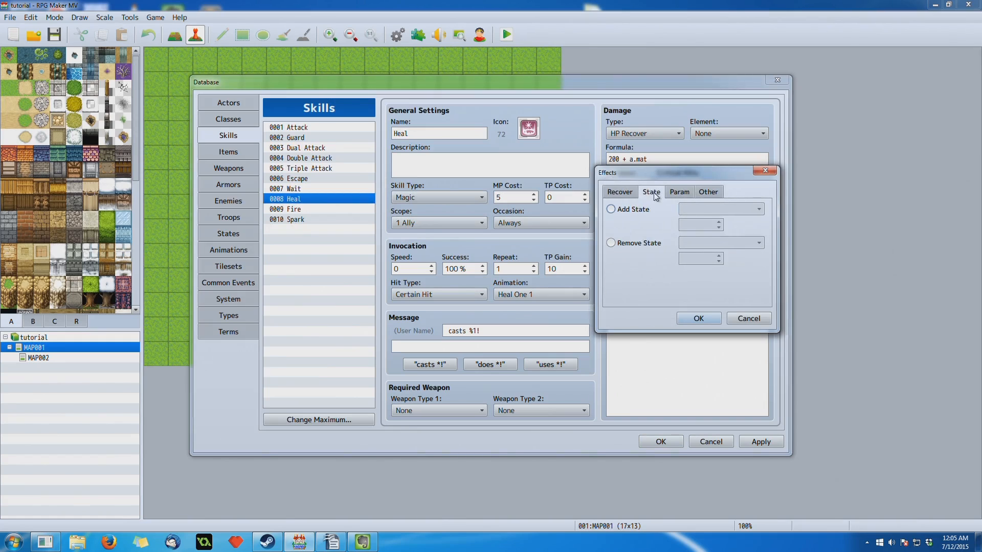
pyautogui.click(607, 192)
pyautogui.moveTo(653, 175); pyautogui.dragTo(421, 183)
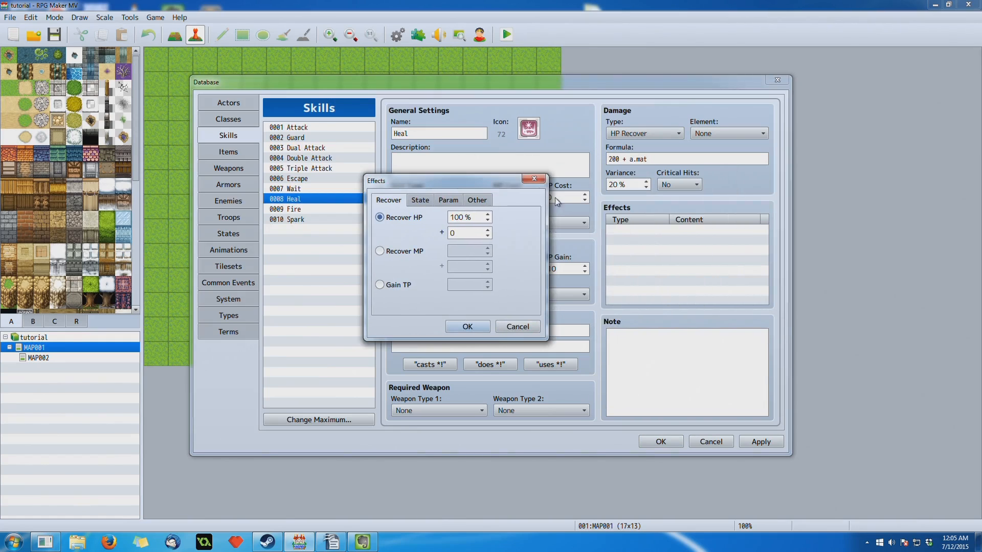
pyautogui.click(534, 179)
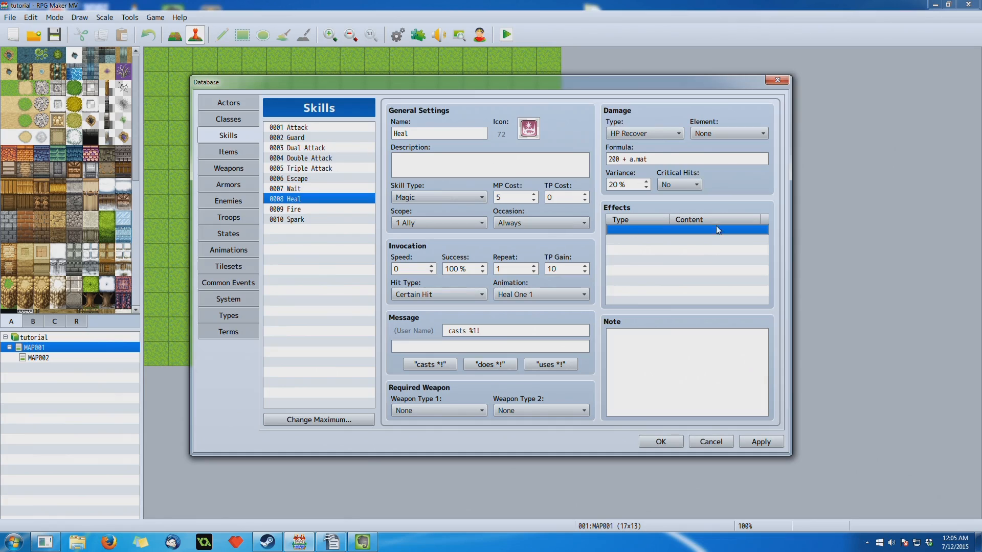